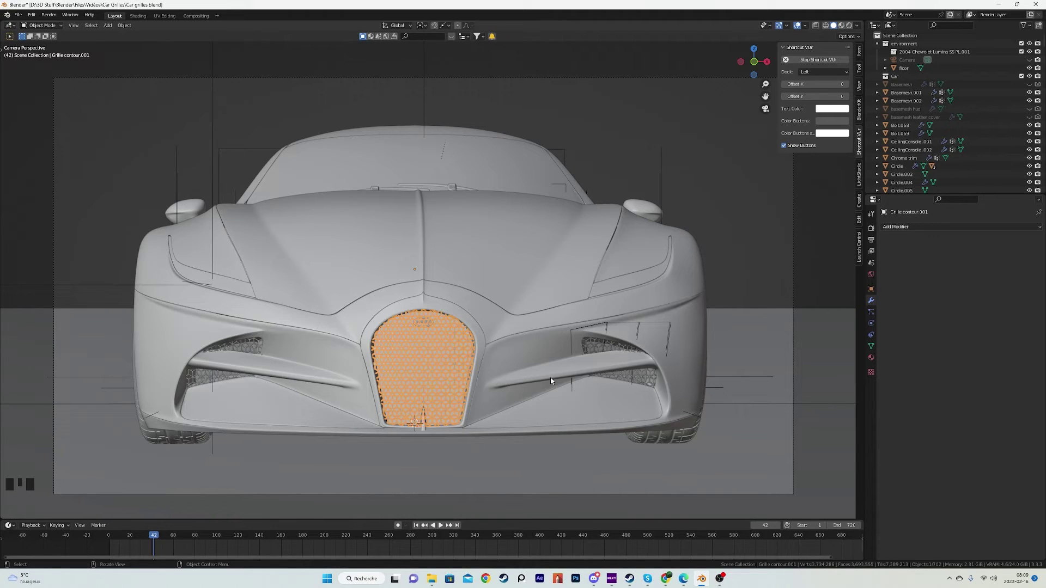
# Step: Save the car file and select the contour frame surrounding the central grille
pyautogui.moveTo(502, 359); pyautogui.dragTo(421, 340, button='middle')
pyautogui.scroll(3, 263, 362)
pyautogui.scroll(4, 505, 315)
pyautogui.hotkey('ctrl', 's')
pyautogui.scroll(3, 518, 353)
pyautogui.click(402, 203)
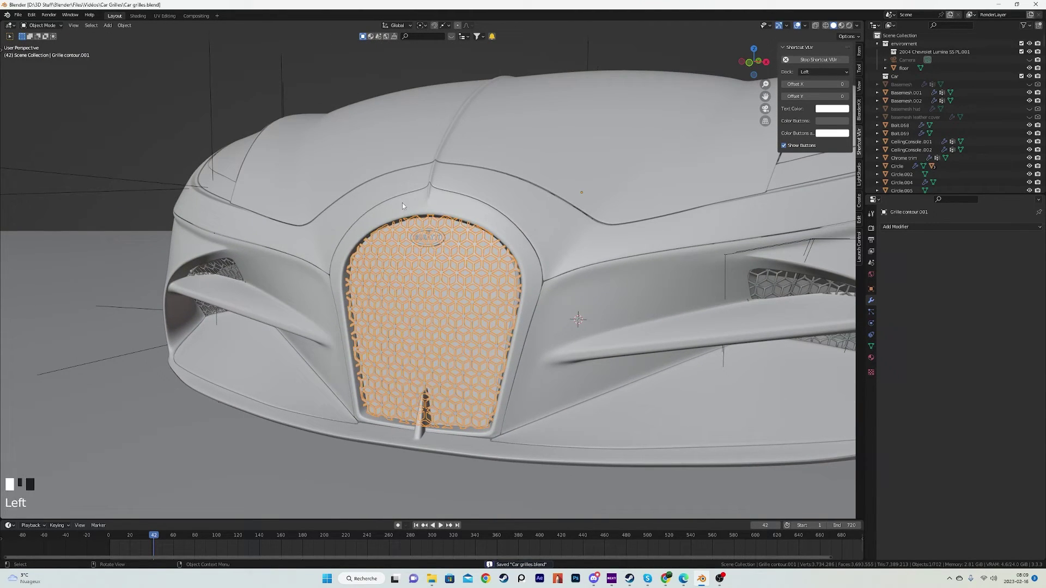
# Step: Examine the grille contour isolated in local view, and return to the full car scene
pyautogui.press('/')
pyautogui.moveTo(397, 219); pyautogui.dragTo(312, 252, button='middle')
pyautogui.scroll(-2, 388, 146)
pyautogui.moveTo(388, 231); pyautogui.dragTo(358, 226, button='middle')
pyautogui.press('/')
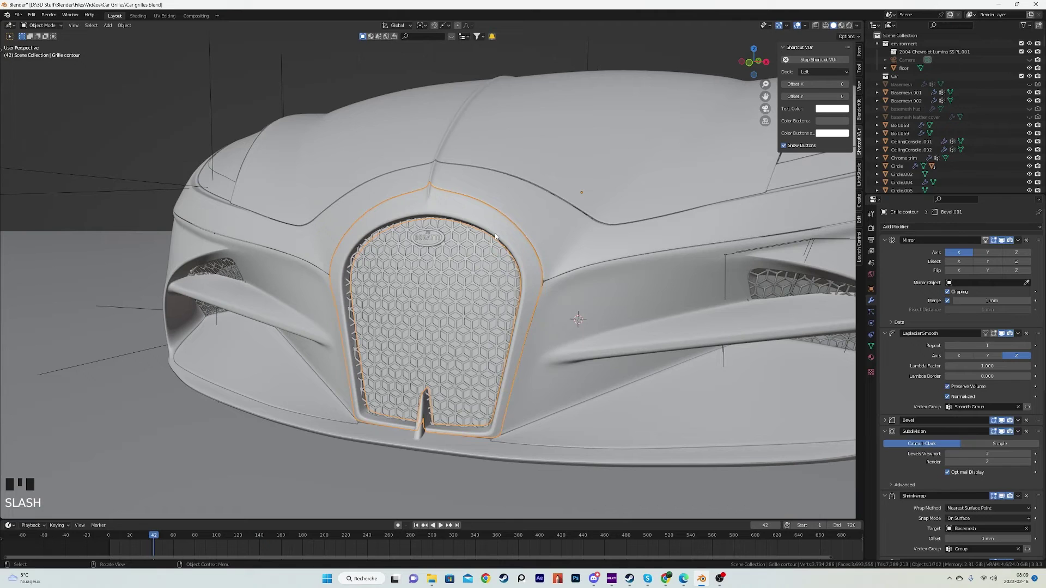
# Step: Isolate the grille contour in local view and open its mesh for editing in wireframe display
pyautogui.moveTo(353, 304); pyautogui.dragTo(514, 230, button='middle')
pyautogui.scroll(2, 400, 224)
pyautogui.press('/')
pyautogui.press('Tab')
pyautogui.scroll(2, 362, 261)
pyautogui.keyDown('shift'); pyautogui.moveTo(362, 261); pyautogui.dragTo(455, 244, button='middle'); pyautogui.keyUp('shift')
pyautogui.moveTo(470, 198); pyautogui.dragTo(473, 179, button='middle')
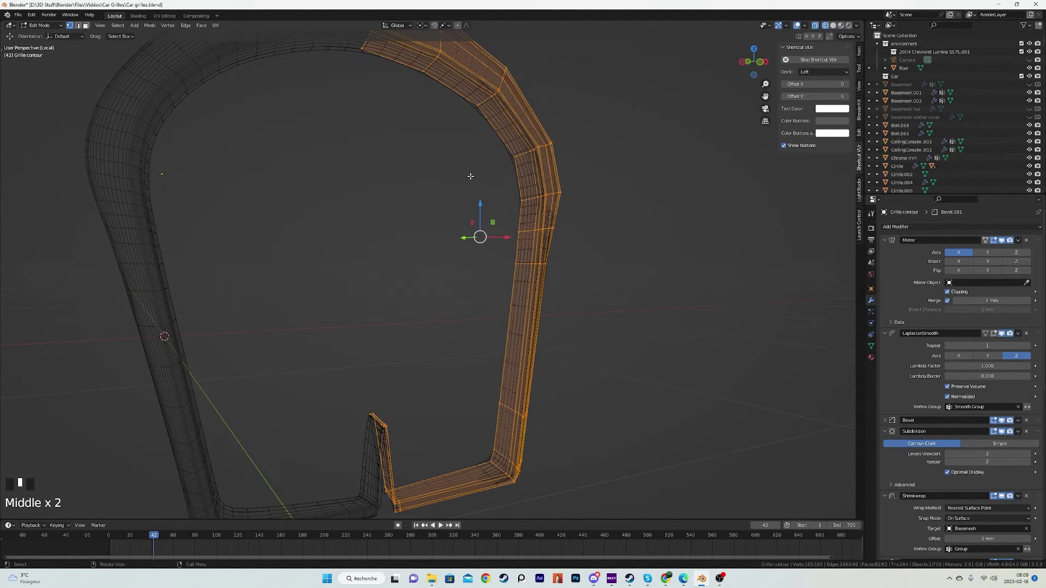
# Step: Select the contour's inner edge loop and duplicate it in place
pyautogui.scroll(-2, 466, 143)
pyautogui.keyDown('alt'); pyautogui.click(450, 125); pyautogui.keyUp('alt')
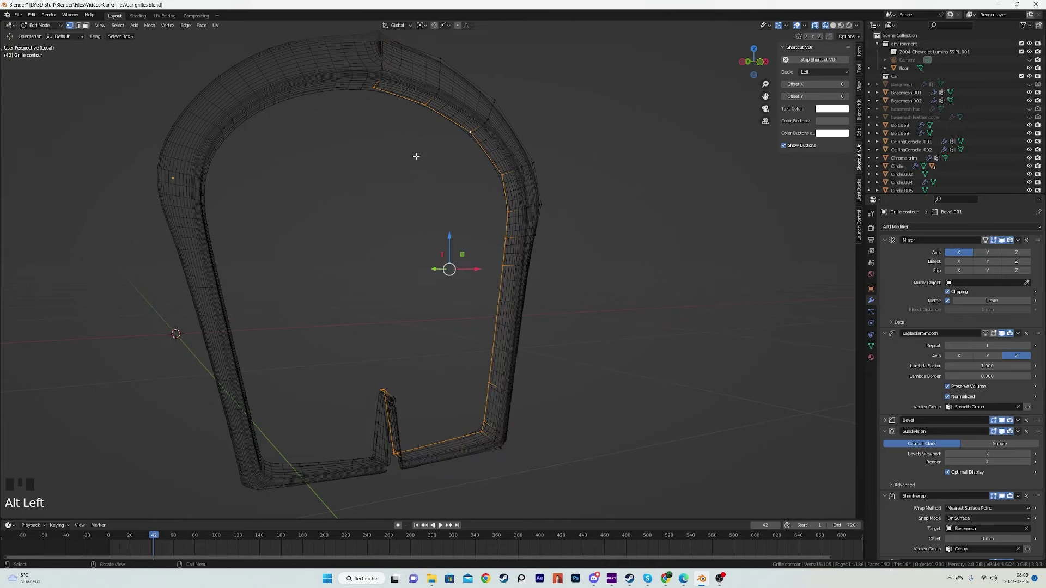
pyautogui.scroll(2, 400, 329)
pyautogui.hotkey('shift', 'd')
pyautogui.press('Escape')
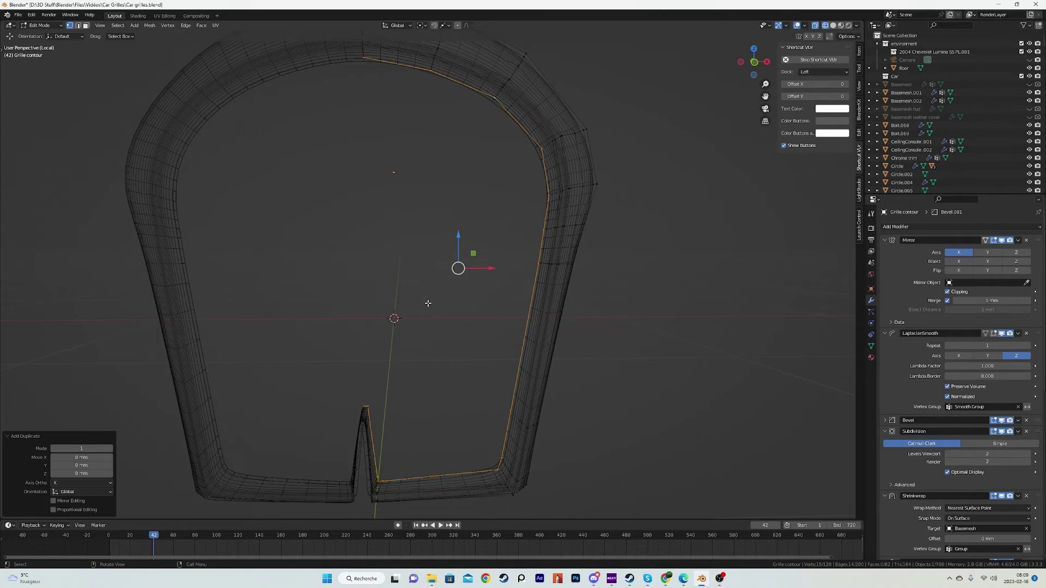
# Step: Separate the duplicated inner loop into its own object and open that object for editing
pyautogui.rightClick(432, 308)
pyautogui.moveTo(432, 309)
pyautogui.click(469, 305)
pyautogui.press('Tab')
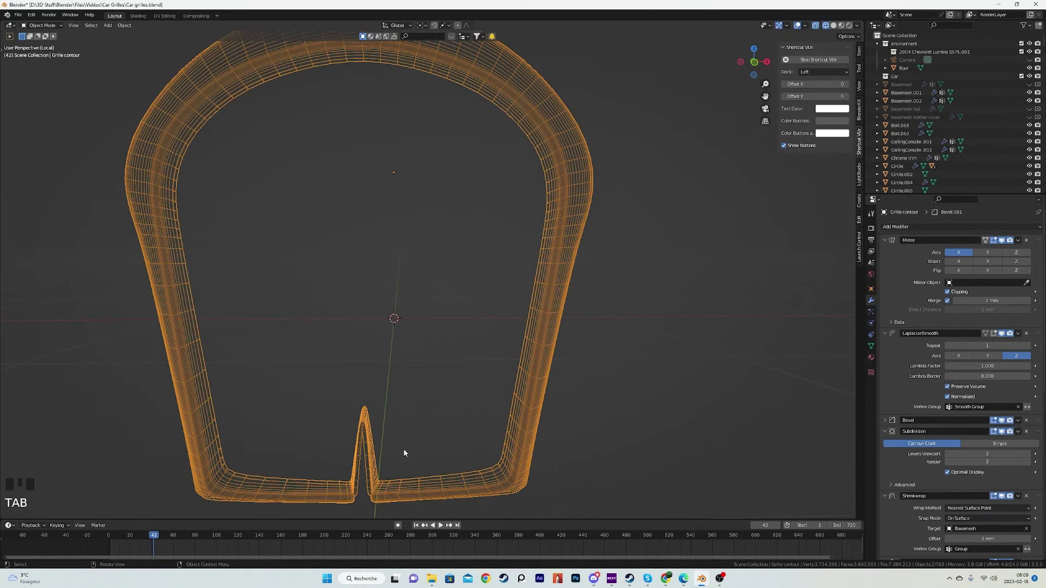
pyautogui.click(407, 476)
pyautogui.press('Tab')
# Step: Try filling the whole separated half loop with a single face
pyautogui.press('a')
pyautogui.scroll(-2, 477, 305)
pyautogui.keyDown('shift'); pyautogui.moveTo(477, 305); pyautogui.dragTo(501, 277, button='middle'); pyautogui.keyUp('shift')
pyautogui.scroll(2, 483, 308)
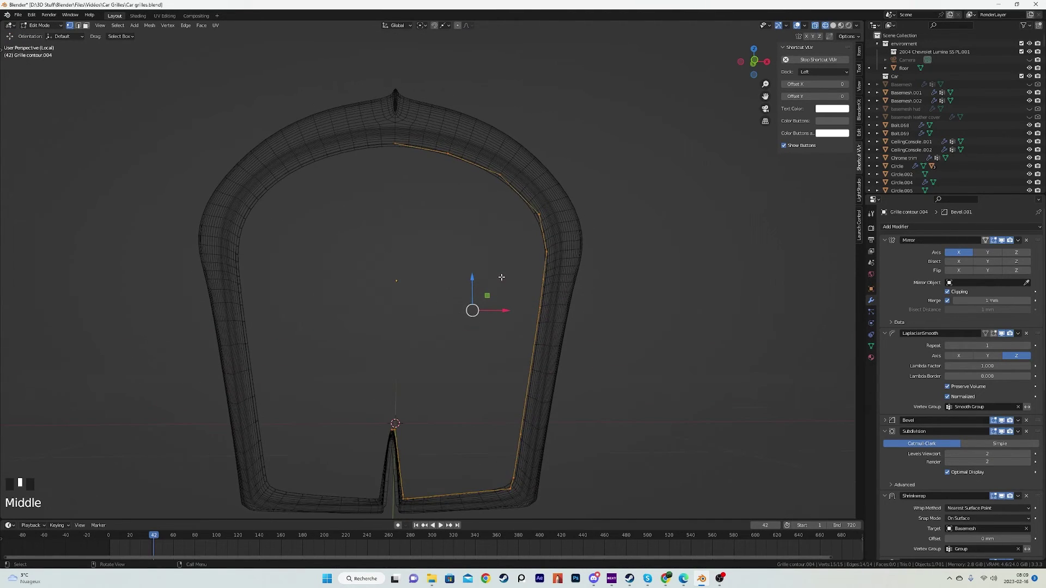
pyautogui.moveTo(508, 315); pyautogui.dragTo(434, 137, button='middle')
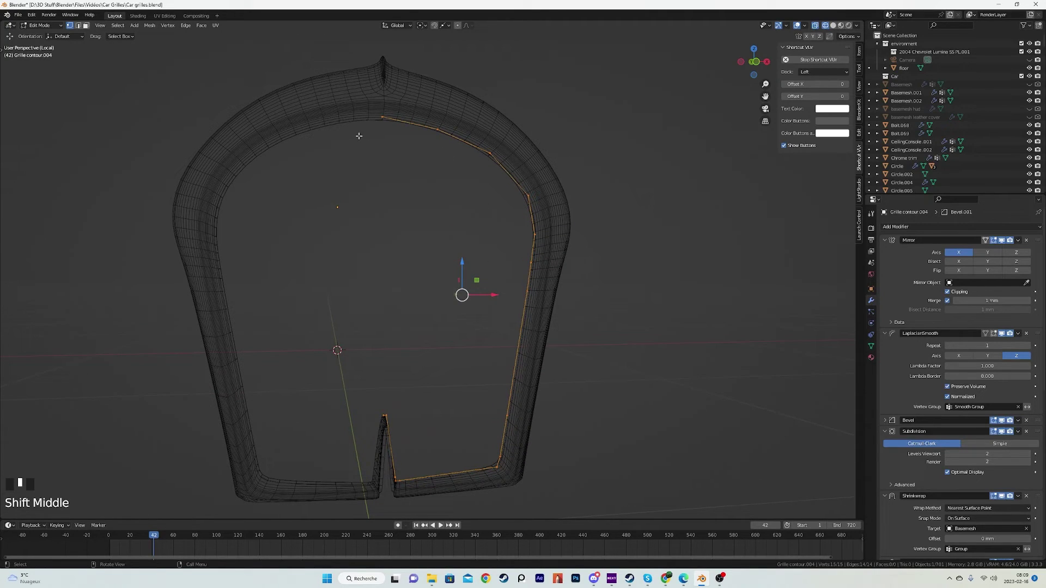
pyautogui.click(378, 117)
pyautogui.press('a')
pyautogui.press('f')
pyautogui.press('Tab')
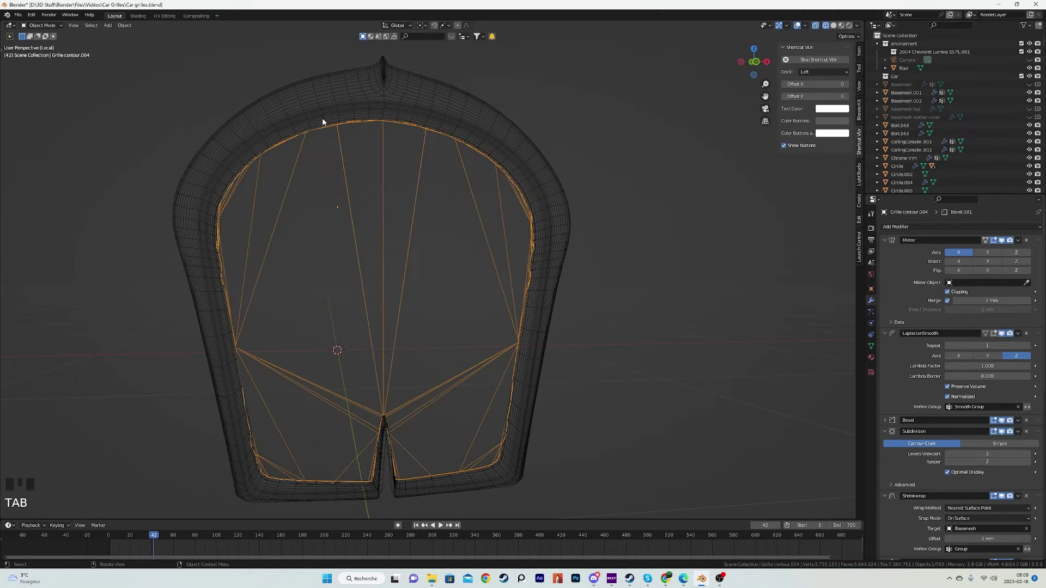
pyautogui.press('z')
pyautogui.moveTo(542, 188)
pyautogui.mouseDown(button='middle')
pyautogui.moveTo(583, 195)
pyautogui.moveTo(540, 197)
pyautogui.mouseUp(button='middle')
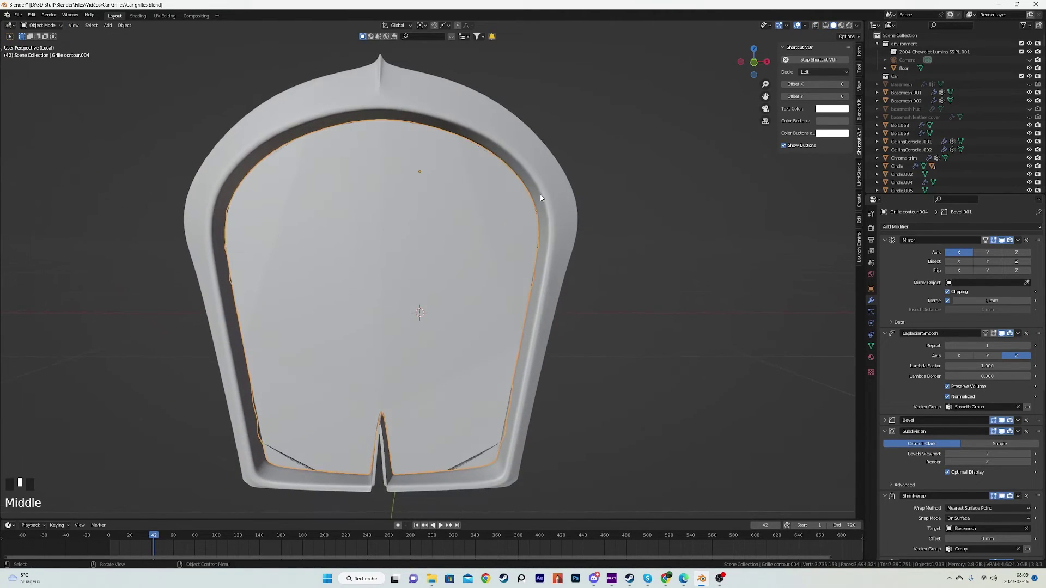
# Step: Examine the single-face fill in solid and wireframe shading, both inside and outside Edit Mode
pyautogui.press('Tab')
pyautogui.press('z')
pyautogui.moveTo(617, 236); pyautogui.dragTo(496, 301, button='middle')
pyautogui.press('z')
pyautogui.press('KP_1')
pyautogui.scroll(4, 703, 280)
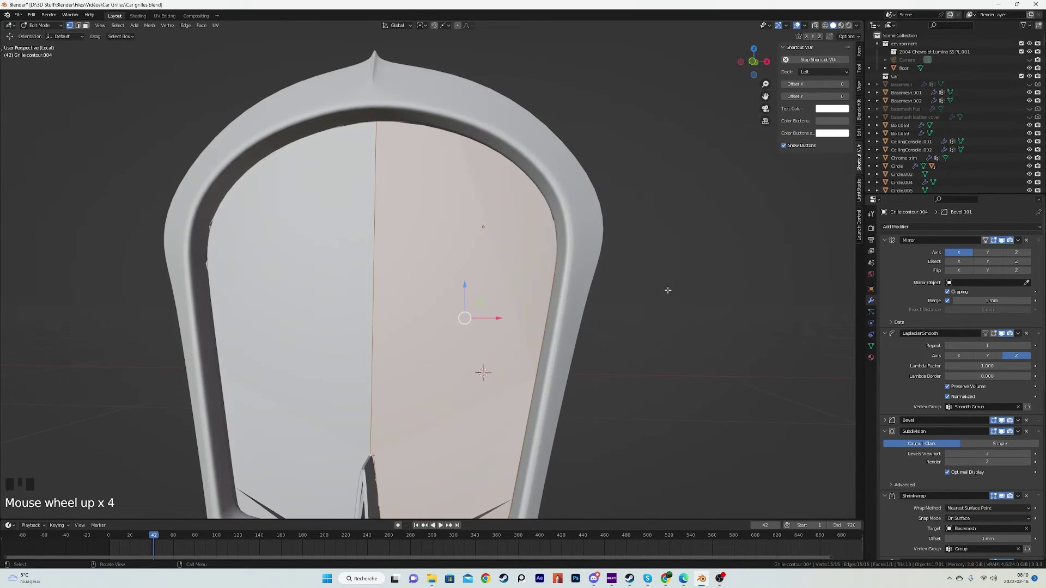
pyautogui.press('z')
pyautogui.keyDown('shift'); pyautogui.moveTo(503, 355); pyautogui.dragTo(514, 292, button='middle'); pyautogui.keyUp('shift')
pyautogui.scroll(-2, 514, 292)
pyautogui.press('Tab')
pyautogui.scroll(2, 514, 292)
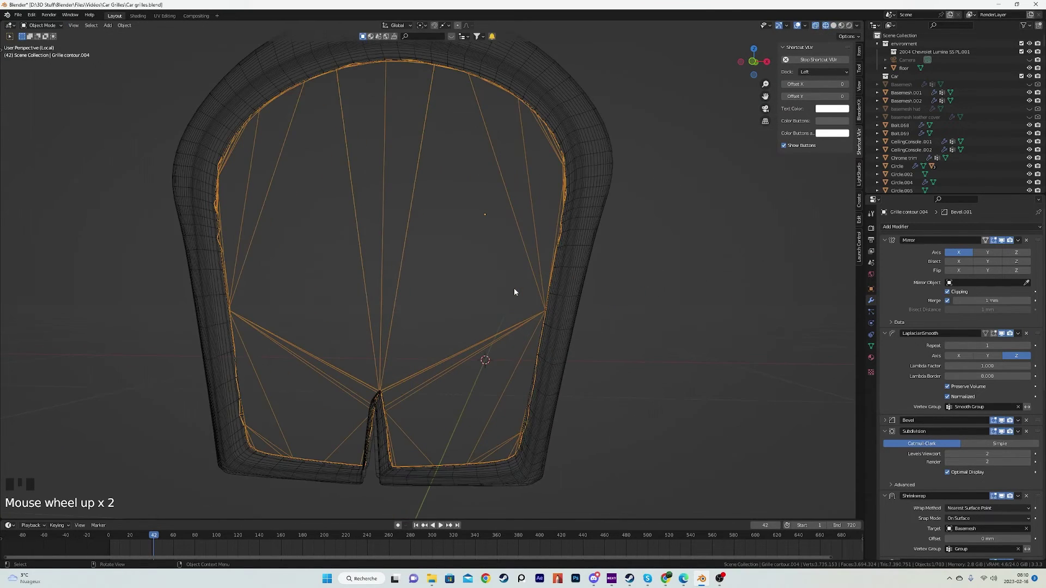
# Step: Undo the single-face fill of the inner loop
pyautogui.hotkey('ctrl', 'z')
pyautogui.hotkey('ctrl', 'z')
pyautogui.hotkey('ctrl', 'z')
pyautogui.hotkey('ctrl', 'z')
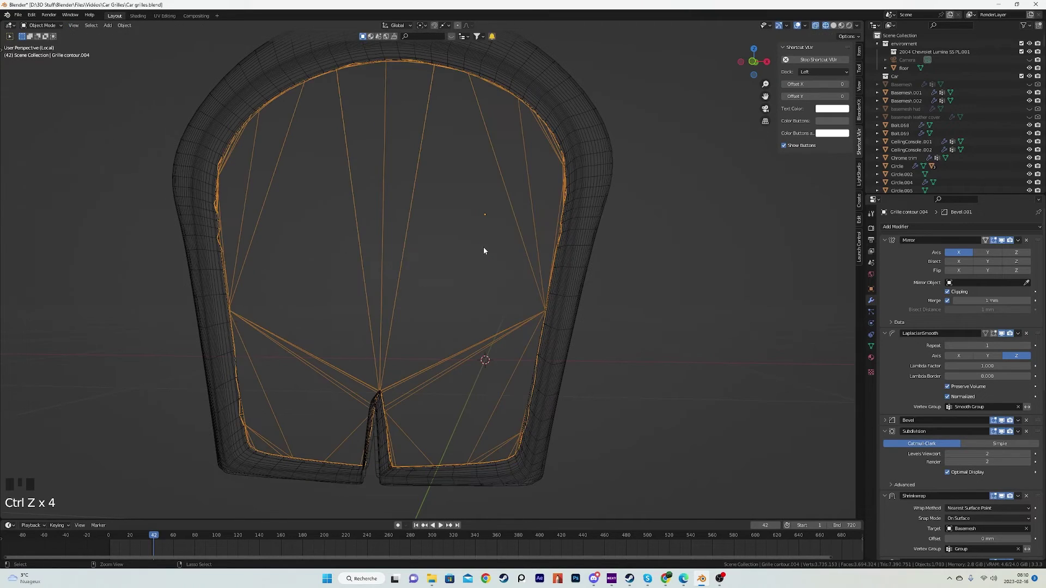
pyautogui.hotkey('ctrl', 'z')
pyautogui.hotkey('ctrl', 'z')
pyautogui.hotkey('ctrl', 'z')
# Step: Extrude the loop's upper and side vertices about 218 mm along X to the centre line
pyautogui.click(439, 101)
pyautogui.keyDown('ctrl'); pyautogui.click(511, 380); pyautogui.keyUp('ctrl')
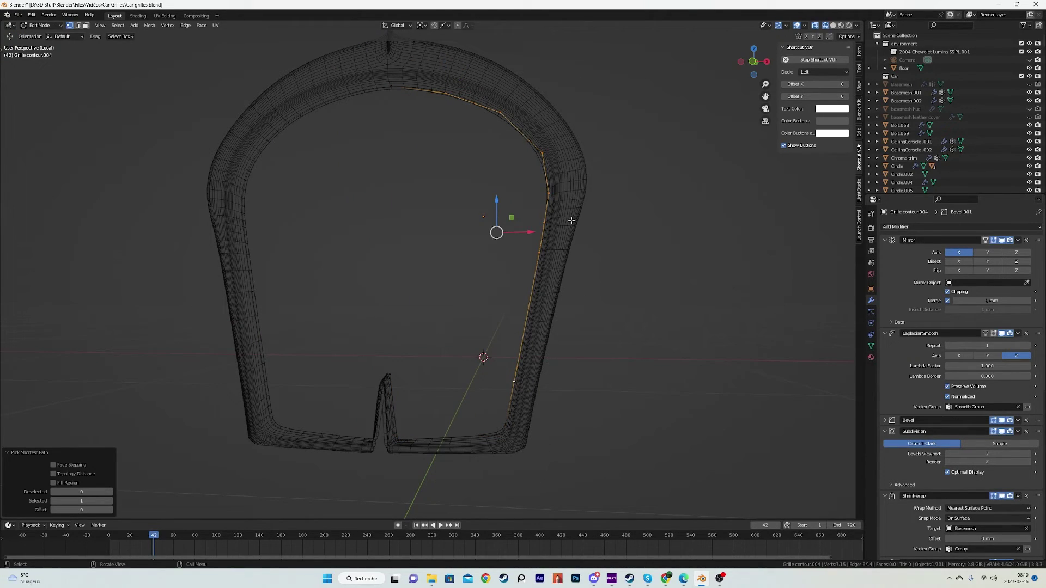
pyautogui.keyDown('shift'); pyautogui.click(519, 383); pyautogui.keyUp('shift')
pyautogui.press('e')
pyautogui.press('x')
pyautogui.click(317, 290)
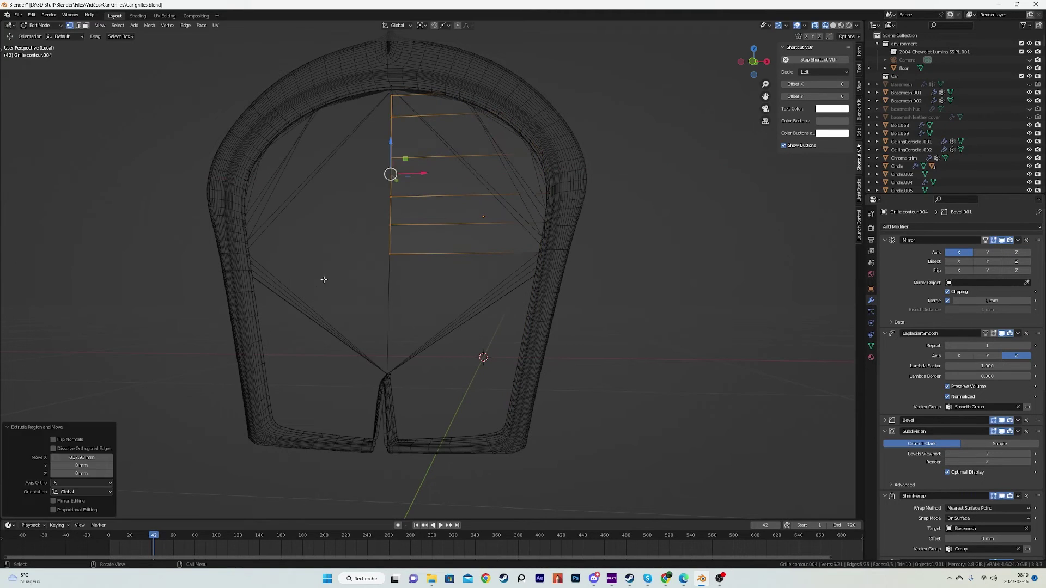
# Step: Add a vertical loop cut through the extruded faces and fill the gap at their upper end
pyautogui.press('a')
pyautogui.keyDown('shift'); pyautogui.moveTo(489, 179); pyautogui.dragTo(489, 305, button='middle'); pyautogui.keyUp('shift')
pyautogui.scroll(2, 489, 304)
pyautogui.scroll(1, 490, 305)
pyautogui.hotkey('ctrl', 'r')
pyautogui.click(489, 304)
pyautogui.moveTo(303, 159); pyautogui.dragTo(498, 212)
pyautogui.press('f')
pyautogui.press('a')
pyautogui.scroll(-4, 498, 213)
pyautogui.scroll(3, 496, 234)
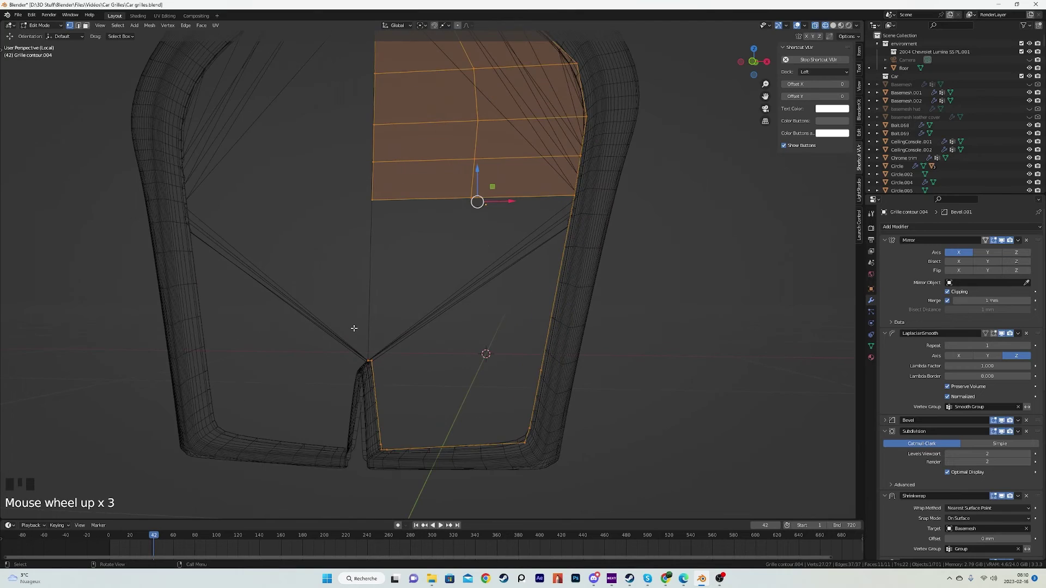
# Step: Fill the lower area beside the centre notch with faces spanning its inner and outer edges
pyautogui.scroll(1, 354, 328)
pyautogui.click(377, 441)
pyautogui.press('a')
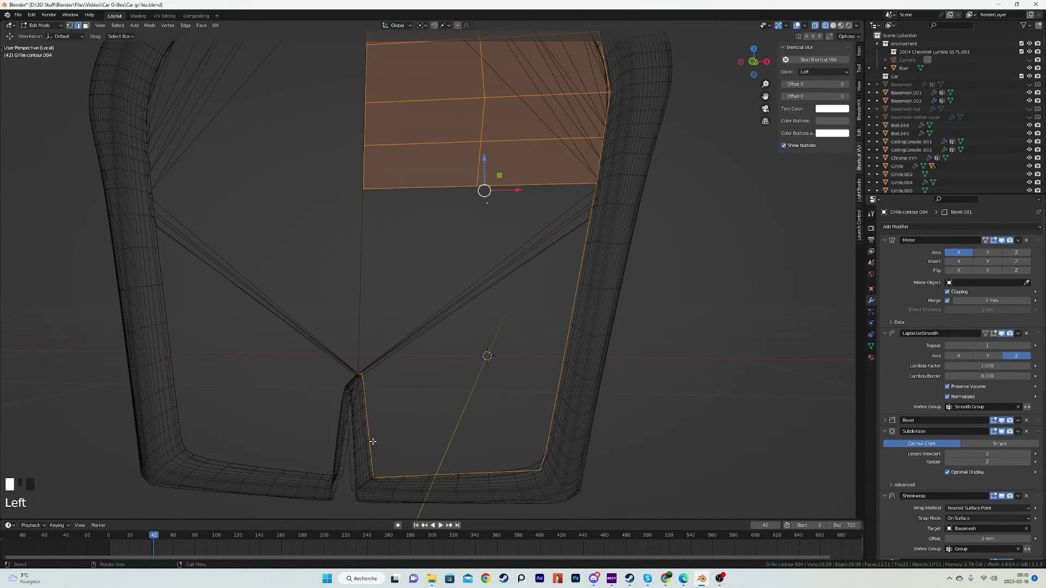
pyautogui.click(372, 441)
pyautogui.keyDown('shift'); pyautogui.click(561, 422); pyautogui.keyUp('shift')
pyautogui.press('f')
pyautogui.press('1')
pyautogui.press('a')
pyautogui.press('2')
pyautogui.click(442, 401)
pyautogui.press('f')
pyautogui.press('1')
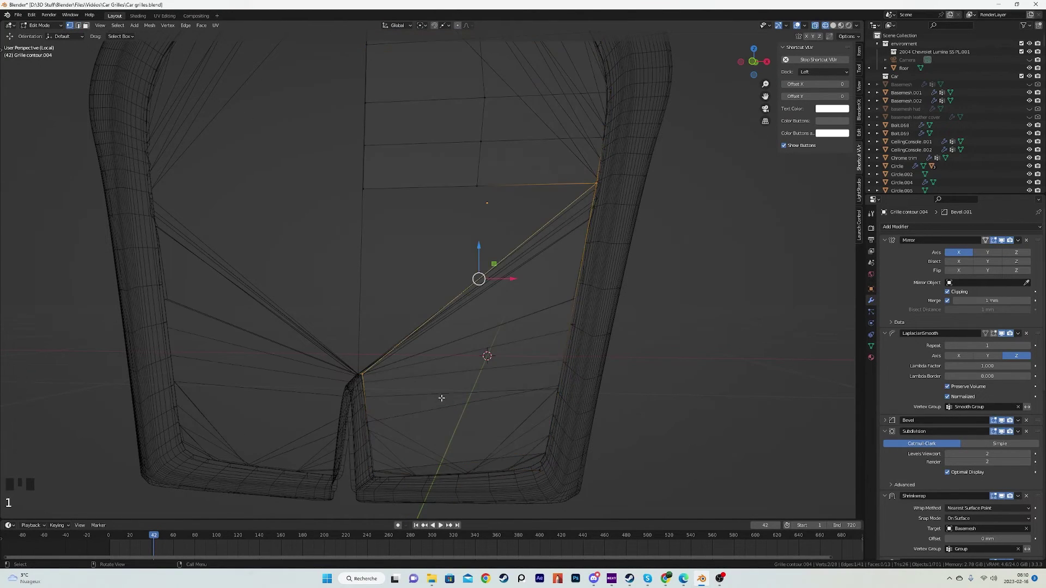
# Step: Add a vertical loop cut through the lower faces beside the notch
pyautogui.press('a')
pyautogui.keyDown('shift'); pyautogui.moveTo(436, 245); pyautogui.dragTo(430, 278, button='middle'); pyautogui.keyUp('shift')
pyautogui.press('2')
pyautogui.click(487, 300)
pyautogui.hotkey('ctrl', 'r')
pyautogui.click(476, 312)
pyautogui.click(475, 315)
# Step: Try merging vertices between the upper and lower faces with At Last, and undo the attempt
pyautogui.press('q')
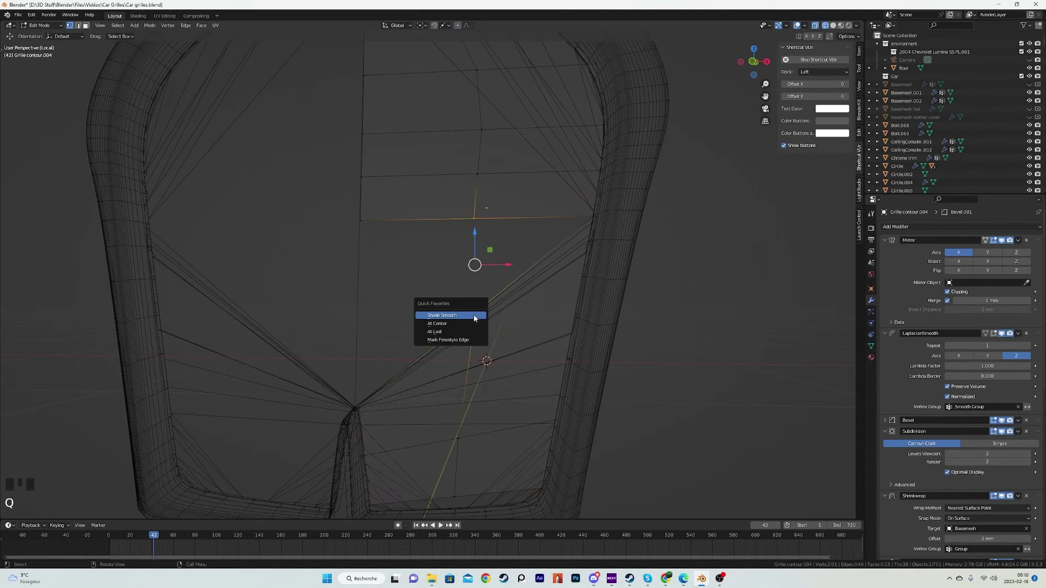
pyautogui.click(470, 332)
pyautogui.press('a')
pyautogui.click(429, 287)
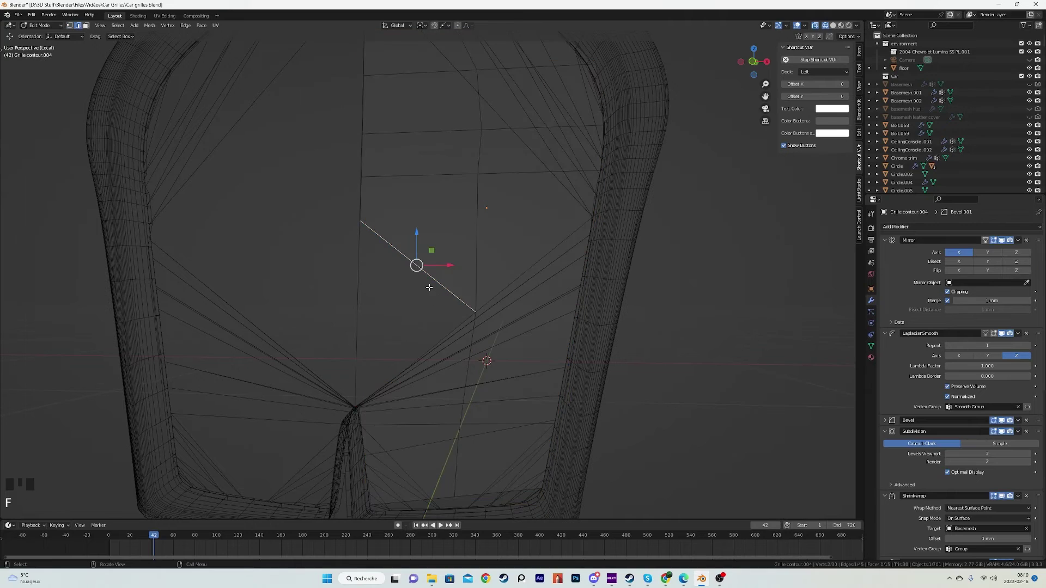
pyautogui.hotkey('ctrl', 'z')
pyautogui.hotkey('ctrl', 'z')
pyautogui.hotkey('ctrl', 'z')
pyautogui.hotkey('ctrl', 'z')
pyautogui.hotkey('ctrl', 'z')
pyautogui.hotkey('ctrl', 'z')
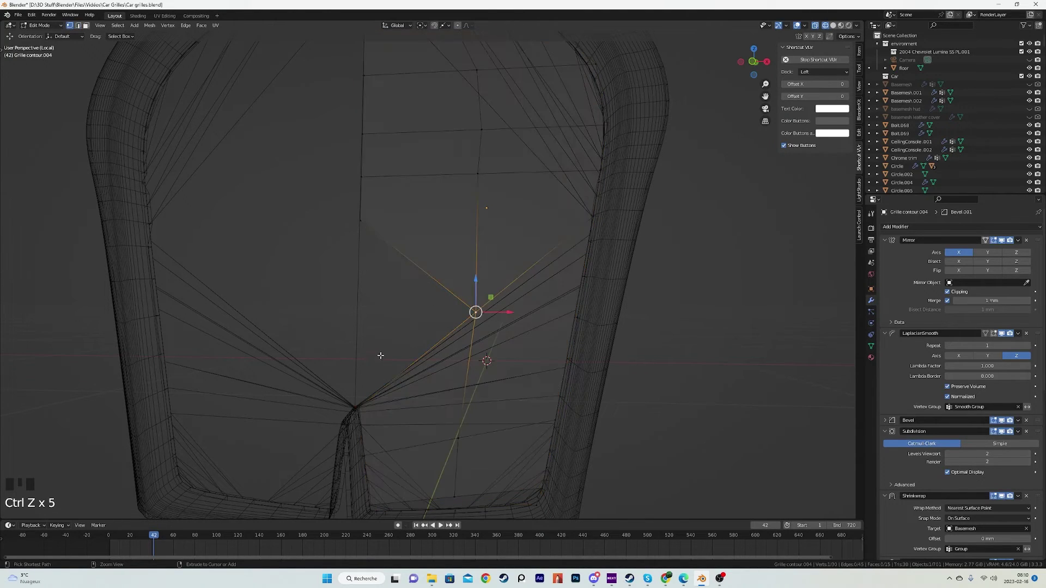
# Step: Fill the open area between the upper faces and the lower faces above the centre notch
pyautogui.press('a')
pyautogui.keyDown('shift'); pyautogui.moveTo(469, 306); pyautogui.dragTo(473, 281, button='middle'); pyautogui.keyUp('shift')
pyautogui.moveTo(322, 178); pyautogui.dragTo(389, 394)
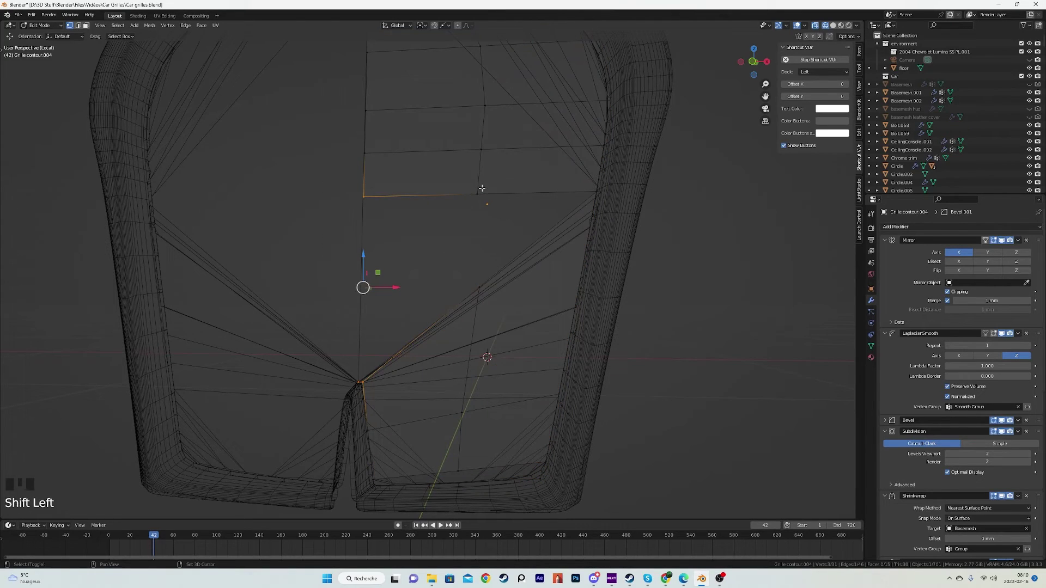
pyautogui.press('j')
pyautogui.press('2')
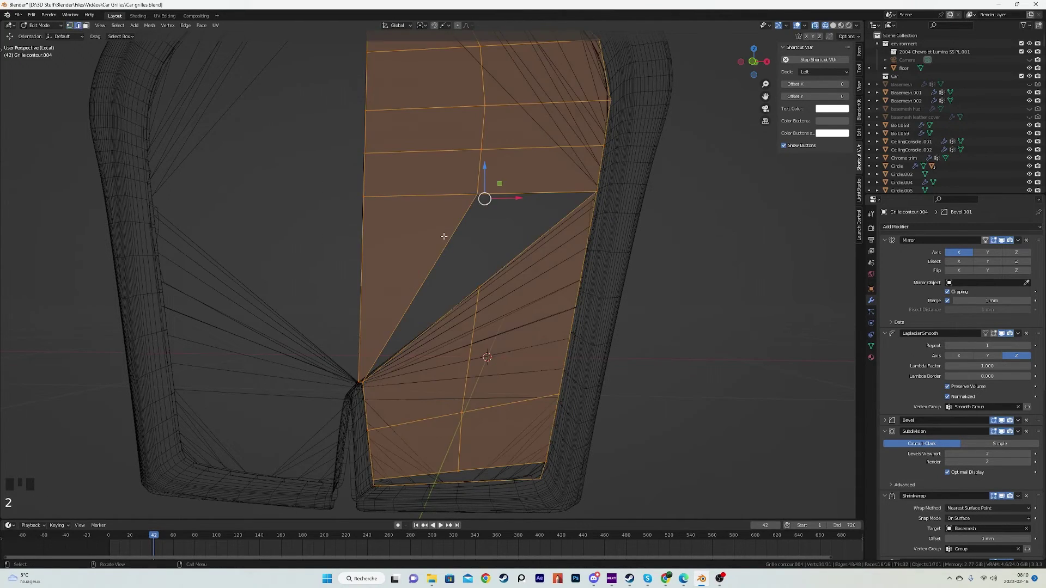
pyautogui.press('1')
pyautogui.press('a')
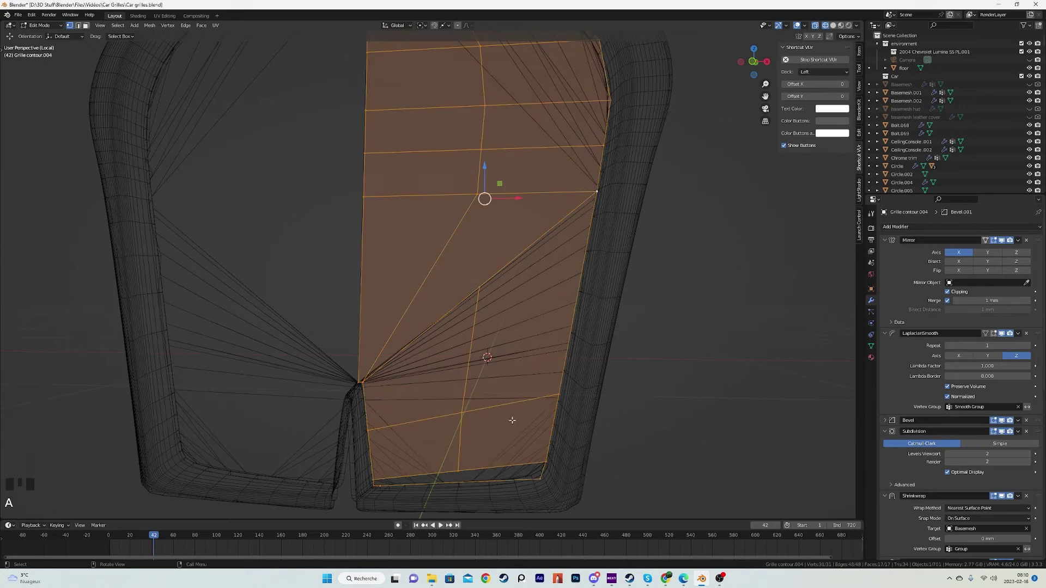
# Step: Fill the remaining gap along the lower edge of the half panel on both sides of its vertical cut
pyautogui.scroll(3, 444, 222)
pyautogui.press('a')
pyautogui.press('a')
pyautogui.click(321, 327)
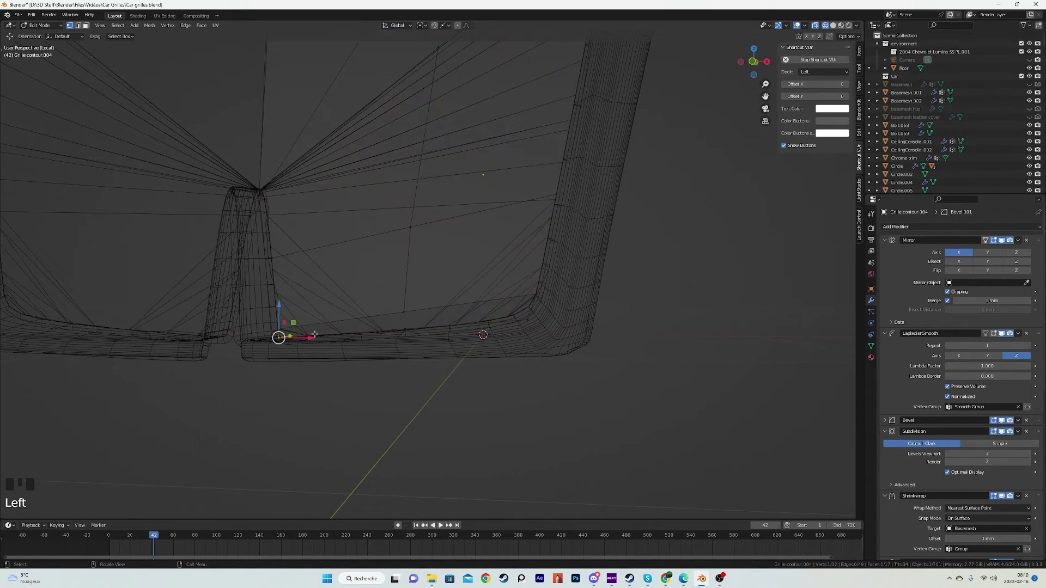
pyautogui.press('x')
pyautogui.click(292, 368)
pyautogui.press('a')
pyautogui.moveTo(265, 302); pyautogui.dragTo(427, 368)
pyautogui.press('f')
pyautogui.press('a')
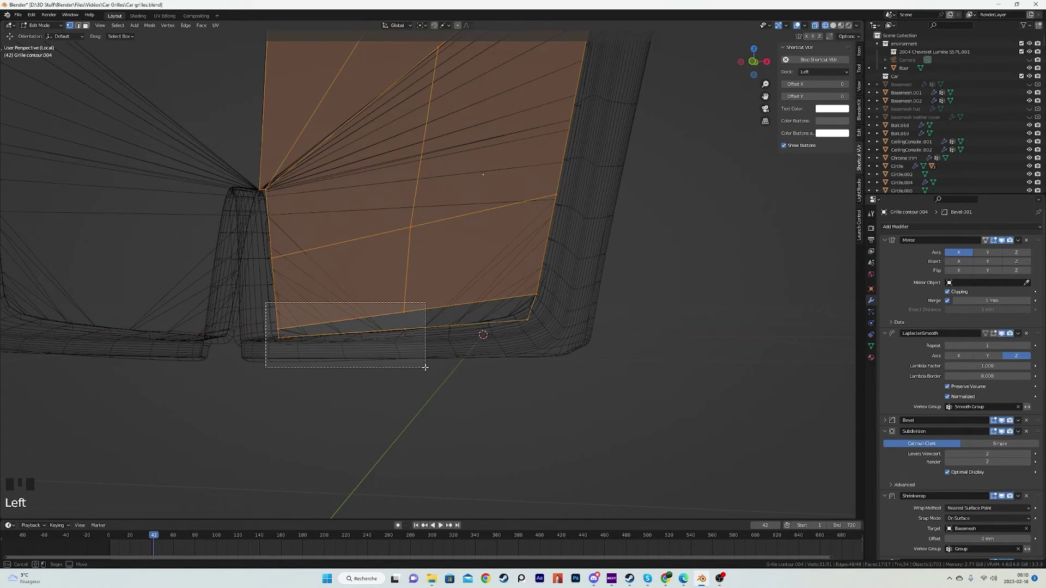
pyautogui.moveTo(385, 272); pyautogui.dragTo(583, 368)
pyautogui.press('f')
# Step: Remove both Shrinkwrap modifiers from the filled grille panel
pyautogui.press('Tab')
pyautogui.scroll(-5, 469, 295)
pyautogui.press('z')
pyautogui.keyDown('shift'); pyautogui.moveTo(573, 287); pyautogui.dragTo(595, 312, button='middle'); pyautogui.keyUp('shift')
pyautogui.scroll(2, 596, 315)
pyautogui.press('Tab')
pyautogui.press('a')
pyautogui.press('Tab')
pyautogui.hotkey('shift', 'z')
pyautogui.scroll(-3, 948, 482)
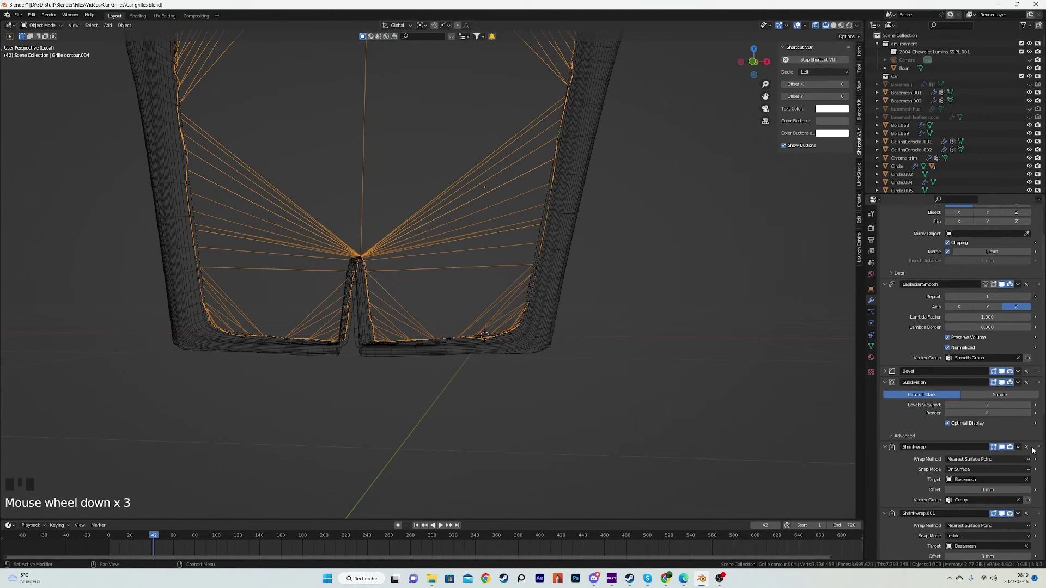
pyautogui.click(1027, 447)
pyautogui.click(1026, 447)
# Step: Extrude the whole panel about -291 mm along the global Y axis
pyautogui.hotkey('shift', 'z')
pyautogui.keyDown('shift'); pyautogui.moveTo(561, 331); pyautogui.dragTo(637, 403, button='middle'); pyautogui.keyUp('shift')
pyautogui.scroll(-3, 404, 264)
pyautogui.press('Tab')
pyautogui.press('a')
pyautogui.moveTo(404, 265); pyautogui.dragTo(474, 300, button='middle')
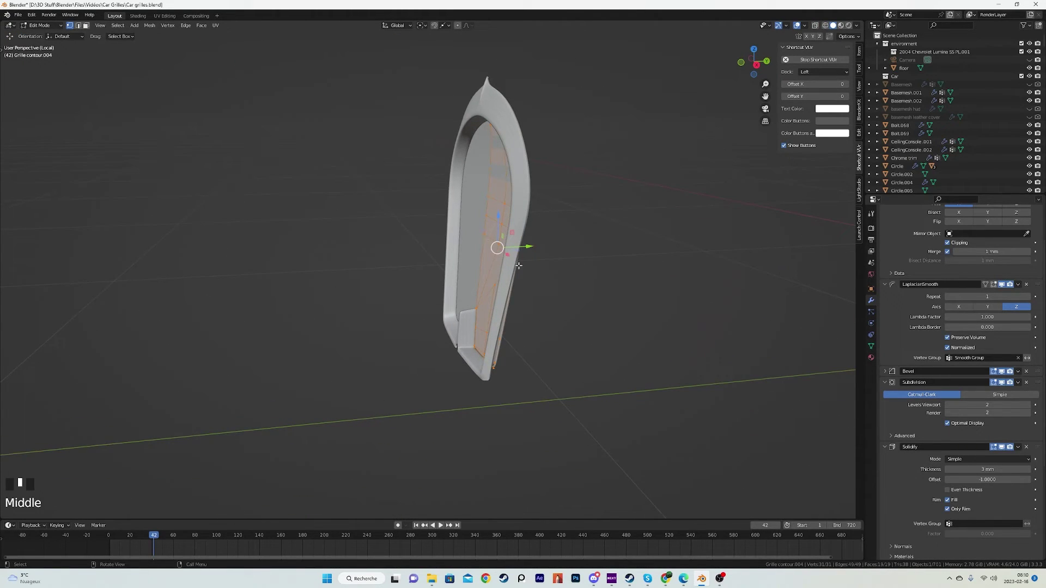
pyautogui.press('e')
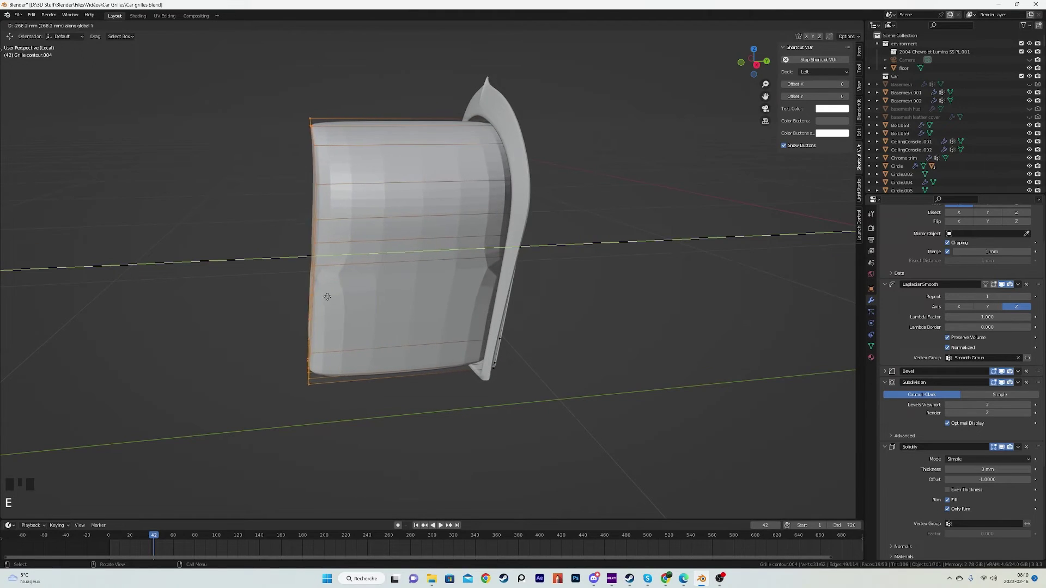
pyautogui.click(330, 294)
# Step: Recalculate the normals of the extruded block
pyautogui.moveTo(444, 221); pyautogui.dragTo(495, 211, button='middle')
pyautogui.moveTo(532, 144); pyautogui.dragTo(350, 233, button='middle')
pyautogui.moveTo(466, 176)
pyautogui.mouseDown(button='middle')
pyautogui.moveTo(481, 246)
pyautogui.moveTo(388, 259)
pyautogui.moveTo(392, 273)
pyautogui.moveTo(346, 282)
pyautogui.moveTo(433, 270)
pyautogui.mouseUp(button='middle')
pyautogui.scroll(3, 482, 247)
pyautogui.hotkey('shift', 'z')
pyautogui.hotkey('shift', 'z')
pyautogui.scroll(2, 432, 269)
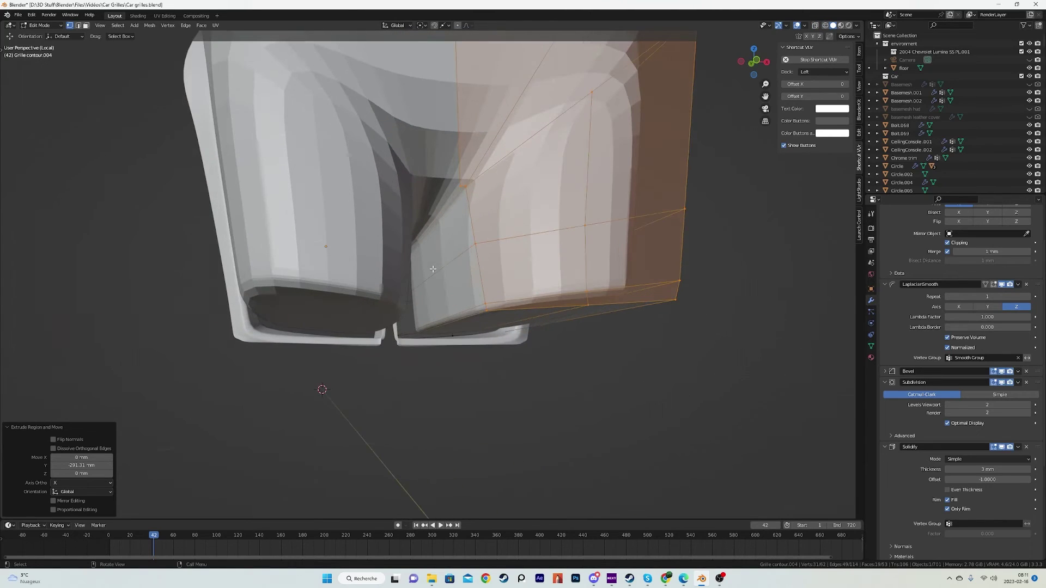
pyautogui.hotkey('shift', 'n')
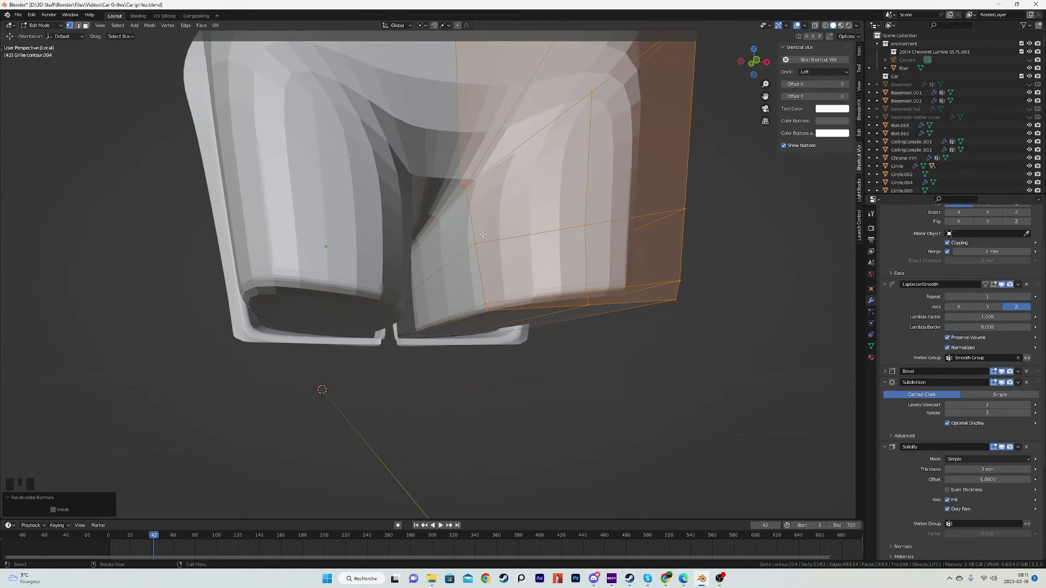
# Step: Select the block's vertices at the tip of the lower central cut and move them in the vertical front plane
pyautogui.moveTo(474, 263); pyautogui.dragTo(468, 274, button='middle')
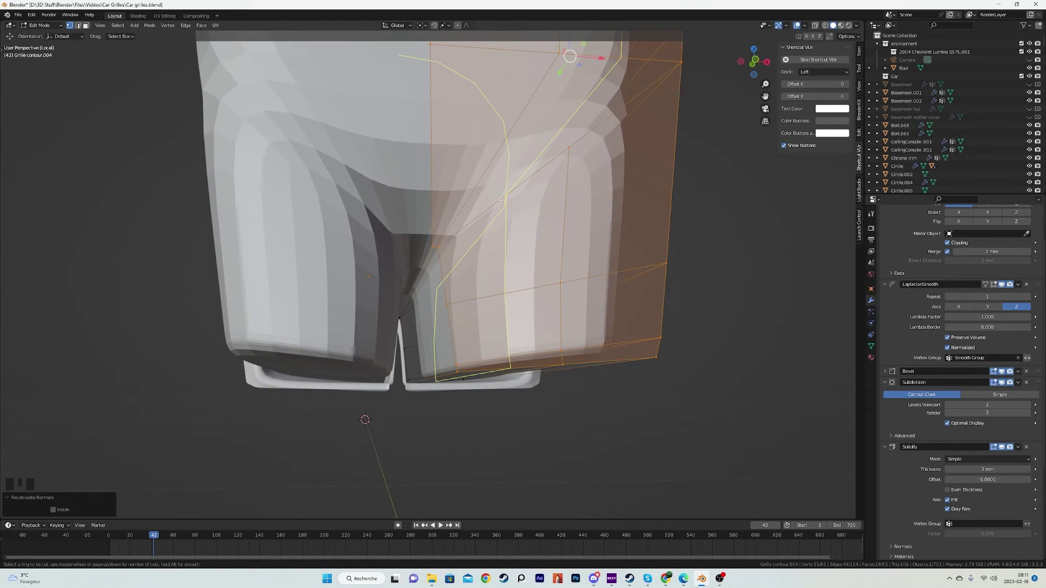
pyautogui.moveTo(435, 229); pyautogui.dragTo(471, 236, button='middle')
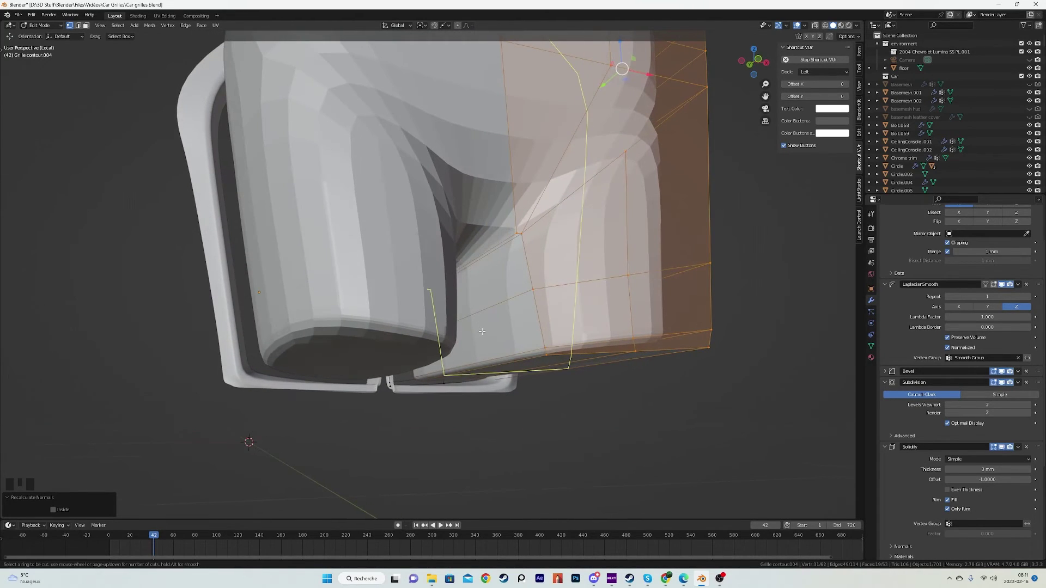
pyautogui.moveTo(503, 312)
pyautogui.mouseDown(button='middle')
pyautogui.moveTo(343, 297)
pyautogui.moveTo(369, 327)
pyautogui.moveTo(442, 291)
pyautogui.mouseUp(button='middle')
pyautogui.hotkey('shift', 'z')
pyautogui.press('a')
pyautogui.scroll(2, 442, 291)
pyautogui.moveTo(415, 243); pyautogui.dragTo(415, 233, button='middle')
pyautogui.moveTo(415, 199); pyautogui.dragTo(501, 276)
pyautogui.press('KP_1')
pyautogui.press('g')
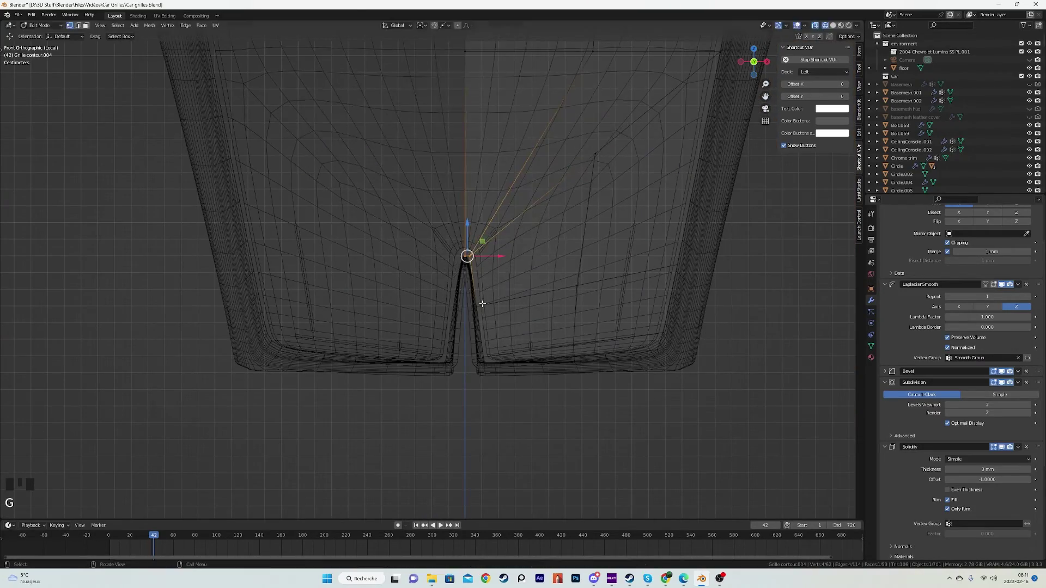
pyautogui.click(465, 287)
# Step: Delete the unneeded vertices along the block's lower central cut
pyautogui.press('a')
pyautogui.press('x')
pyautogui.moveTo(511, 272); pyautogui.dragTo(513, 370)
pyautogui.click(490, 225)
pyautogui.press('a')
pyautogui.moveTo(509, 334); pyautogui.dragTo(369, 333)
pyautogui.press('a')
# Step: Delete the leftover vertices that hold the diagonal edges on the block's end faces
pyautogui.keyDown('shift'); pyautogui.moveTo(531, 272); pyautogui.dragTo(485, 363, button='middle'); pyautogui.keyUp('shift')
pyautogui.scroll(-1, 543, 240)
pyautogui.click(537, 237)
pyautogui.press('x')
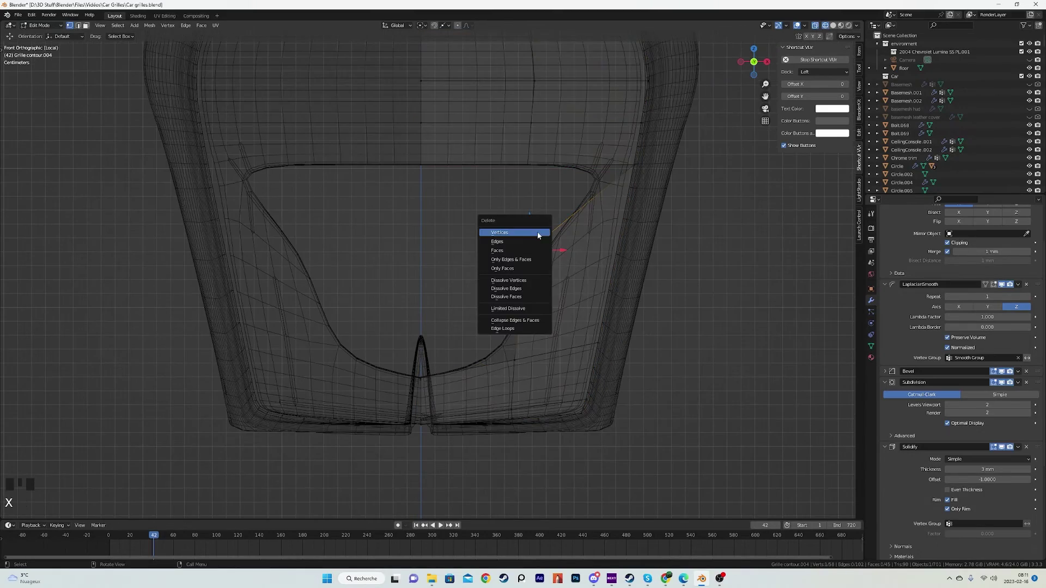
pyautogui.click(537, 234)
pyautogui.press('a')
pyautogui.scroll(-1, 514, 325)
pyautogui.moveTo(514, 325); pyautogui.dragTo(489, 316, button='middle')
pyautogui.moveTo(514, 283); pyautogui.dragTo(520, 277, button='middle')
pyautogui.click(524, 252)
pyautogui.press('x')
pyautogui.click(520, 238)
# Step: Fill the openings left in the block with new faces, starting from their open border edges
pyautogui.moveTo(521, 238); pyautogui.dragTo(551, 238, button='middle')
pyautogui.press('a')
pyautogui.press('2')
pyautogui.click(553, 239)
pyautogui.press('f')
pyautogui.press('f')
pyautogui.press('1')
pyautogui.press('a')
pyautogui.press('2')
pyautogui.click(674, 254)
pyautogui.press('f')
pyautogui.press('f')
pyautogui.press('1')
pyautogui.press('a')
# Step: Apply Shrink/Fatten with even thickness to the whole block to adjust its fit inside the grille contour
pyautogui.press('Tab')
pyautogui.press('z')
pyautogui.click(485, 296)
pyautogui.scroll(-3, 545, 288)
pyautogui.moveTo(588, 282)
pyautogui.mouseDown(button='middle')
pyautogui.moveTo(548, 282)
pyautogui.moveTo(562, 245)
pyautogui.mouseUp(button='middle')
pyautogui.press('Tab')
pyautogui.hotkey('alt', 's')
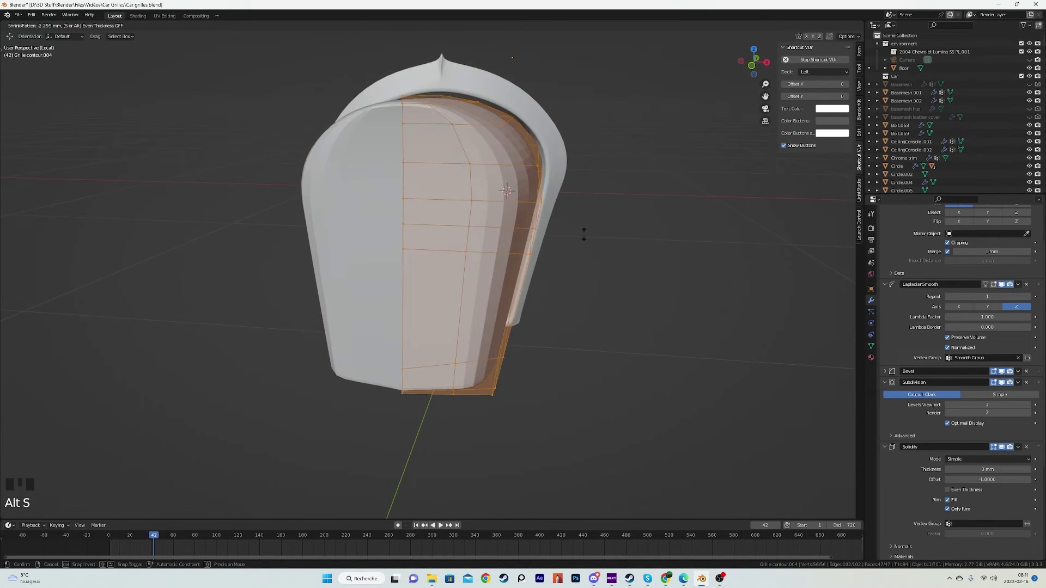
pyautogui.press('s')
pyautogui.click(654, 191)
# Step: Move the block's half mesh about 4.35 mm along the global X axis
pyautogui.moveTo(653, 191); pyautogui.dragTo(627, 197, button='middle')
pyautogui.moveTo(525, 251); pyautogui.dragTo(498, 269, button='middle')
pyautogui.press('g')
pyautogui.press('x')
pyautogui.click(548, 246)
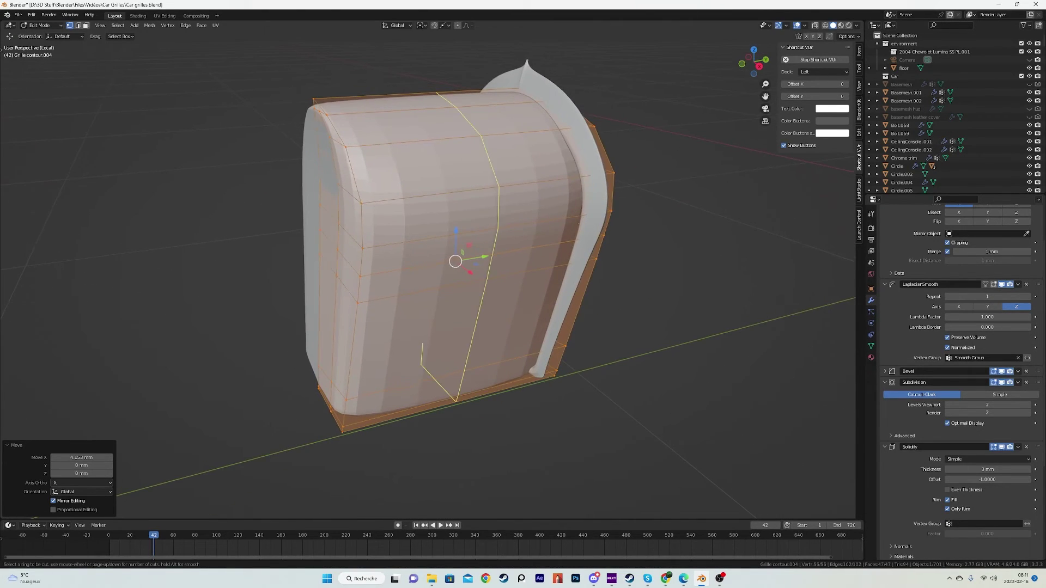
# Step: Add supporting edge loops across the block, sliding the cut toward its free end
pyautogui.click(490, 267)
pyautogui.click(350, 280)
pyautogui.moveTo(518, 191)
pyautogui.mouseDown(button='middle')
pyautogui.moveTo(476, 198)
pyautogui.moveTo(429, 233)
pyautogui.moveTo(553, 278)
pyautogui.moveTo(517, 275)
pyautogui.moveTo(469, 205)
pyautogui.moveTo(462, 71)
pyautogui.mouseUp(button='middle')
pyautogui.press('a')
pyautogui.press('q')
pyautogui.click(445, 182)
pyautogui.press('Tab')
pyautogui.press('Tab')
# Step: Delete the surplus vertices one by one along the block's lower edge
pyautogui.hotkey('shift', 'z')
pyautogui.click(525, 326)
pyautogui.press('x')
pyautogui.click(525, 325)
pyautogui.press('a')
pyautogui.moveTo(524, 326); pyautogui.dragTo(459, 340, button='middle')
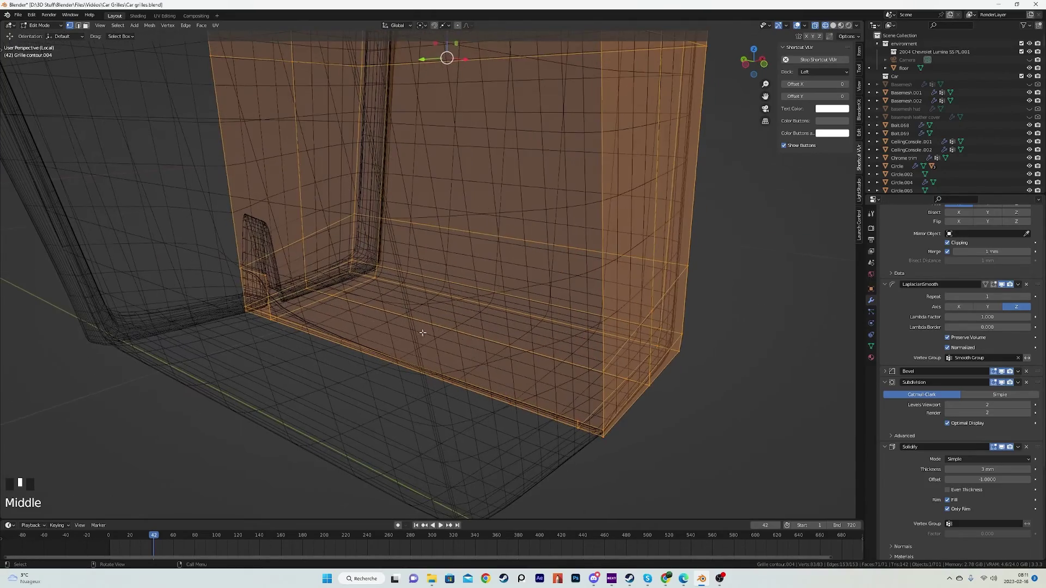
pyautogui.click(266, 274)
pyautogui.press('x')
pyautogui.click(262, 260)
pyautogui.press('a')
pyautogui.moveTo(263, 260); pyautogui.dragTo(287, 308, button='middle')
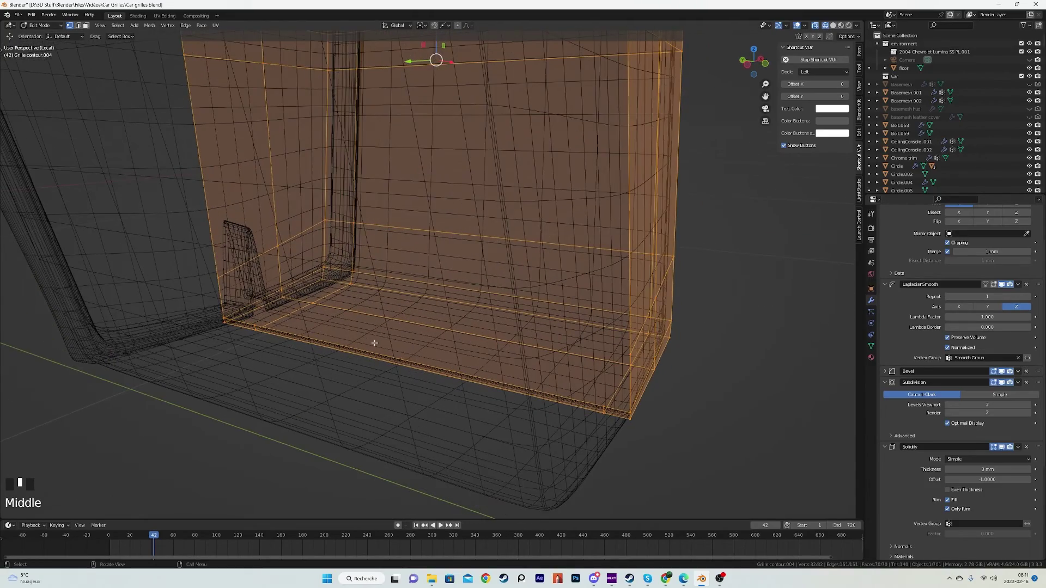
pyautogui.click(481, 365)
pyautogui.press('1')
pyautogui.press('x')
pyautogui.click(492, 328)
pyautogui.press('a')
pyautogui.moveTo(492, 329)
pyautogui.mouseDown(button='middle')
pyautogui.moveTo(469, 355)
pyautogui.moveTo(430, 348)
pyautogui.mouseUp(button='middle')
# Step: Save the file and exit local view to show the smoothed block on the car
pyautogui.press('Tab')
pyautogui.hotkey('shift', 'z')
pyautogui.moveTo(598, 338); pyautogui.dragTo(446, 330, button='middle')
pyautogui.hotkey('ctrl', 's')
pyautogui.press('/')
pyautogui.scroll(-4, 516, 326)
pyautogui.scroll(2, 419, 250)
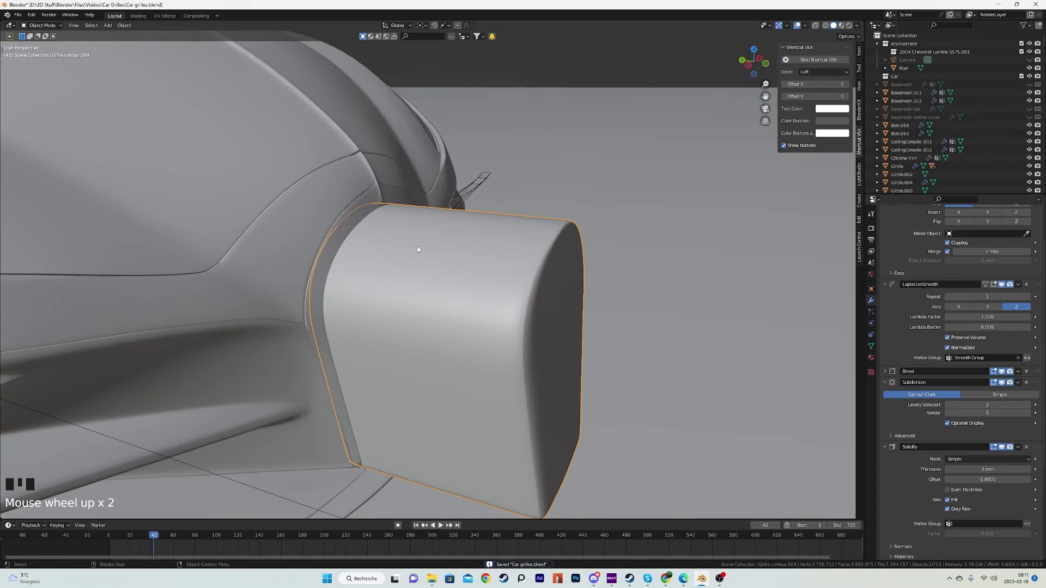
# Step: Isolate the block together with the surrounding grille trim in local view, with only the block selected
pyautogui.keyDown('shift'); pyautogui.click(372, 197); pyautogui.keyUp('shift')
pyautogui.press('/')
pyautogui.moveTo(581, 262); pyautogui.dragTo(598, 154, button='middle')
pyautogui.click(519, 186)
pyautogui.moveTo(519, 187); pyautogui.dragTo(452, 285, button='middle')
pyautogui.scroll(-3, 446, 283)
# Step: Apply the block's Mirror, LaplacianSmooth, Bevel and Subdivision modifiers in stack order
pyautogui.scroll(6, 926, 298)
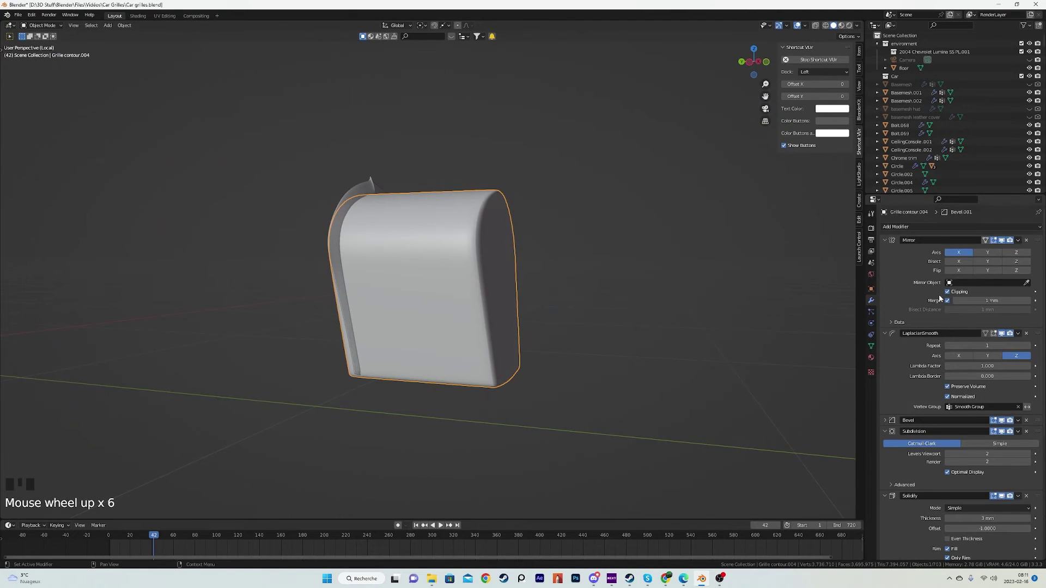
pyautogui.scroll(1, 492, 263)
pyautogui.moveTo(518, 273); pyautogui.dragTo(731, 294, button='middle')
pyautogui.scroll(2, 656, 258)
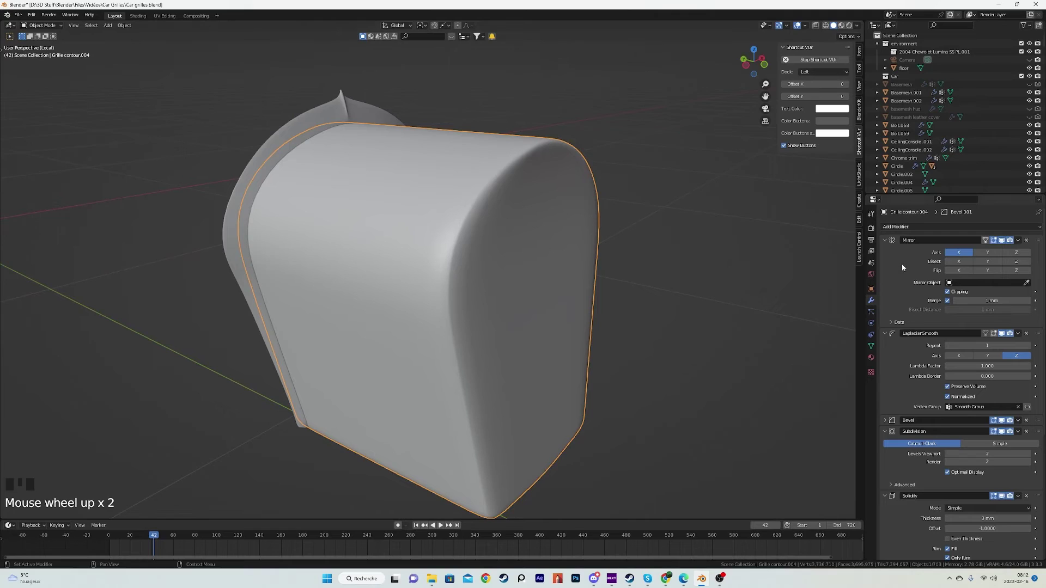
pyautogui.hotkey('ctrl', 'a')
pyautogui.hotkey('ctrl', 'a')
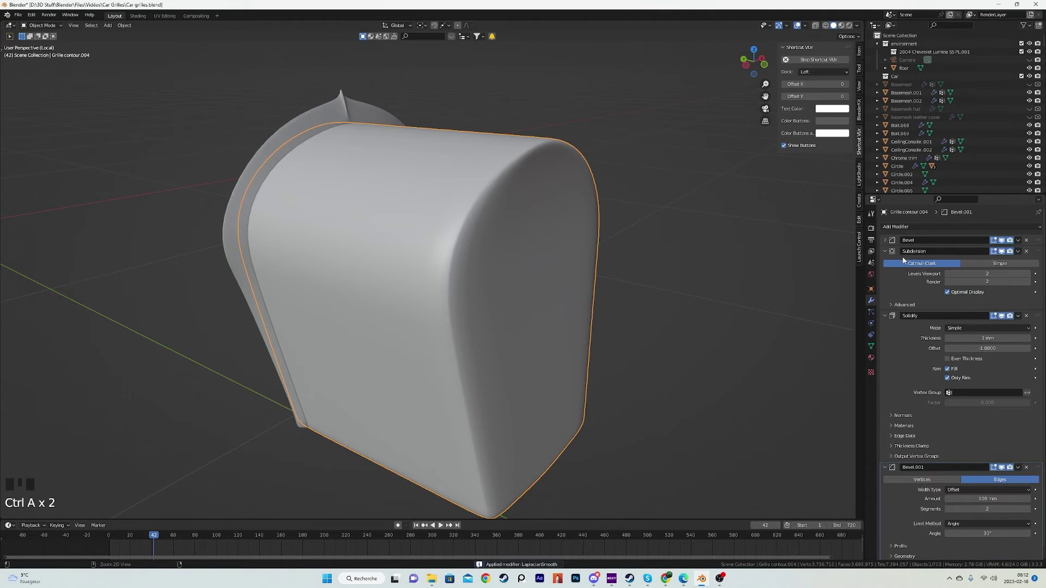
pyautogui.hotkey('ctrl', 'a')
pyautogui.hotkey('ctrl', 'a')
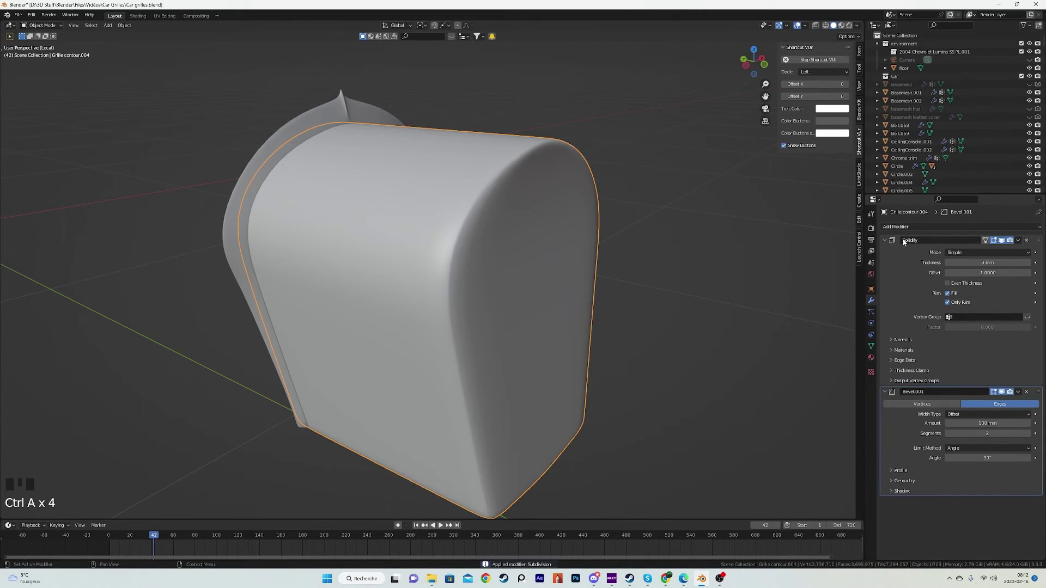
# Step: Remove the block's Solidify and Bevel.001 modifiers
pyautogui.click(1026, 240)
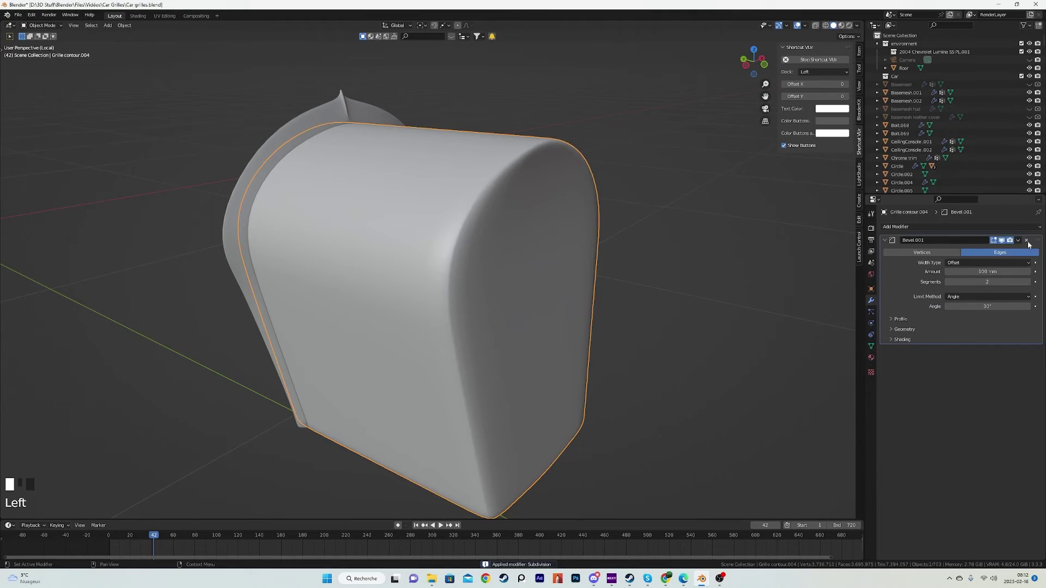
pyautogui.click(1026, 241)
pyautogui.scroll(-4, 535, 299)
pyautogui.scroll(2, 465, 299)
# Step: Examine the block's wireframe mesh from several sides and from straight ahead, with nothing selected
pyautogui.moveTo(535, 298)
pyautogui.mouseDown(button='middle')
pyautogui.moveTo(466, 299)
pyautogui.moveTo(532, 296)
pyautogui.mouseUp(button='middle')
pyautogui.press('2')
pyautogui.scroll(3, 455, 373)
pyautogui.scroll(4, 532, 297)
pyautogui.scroll(-6, 544, 207)
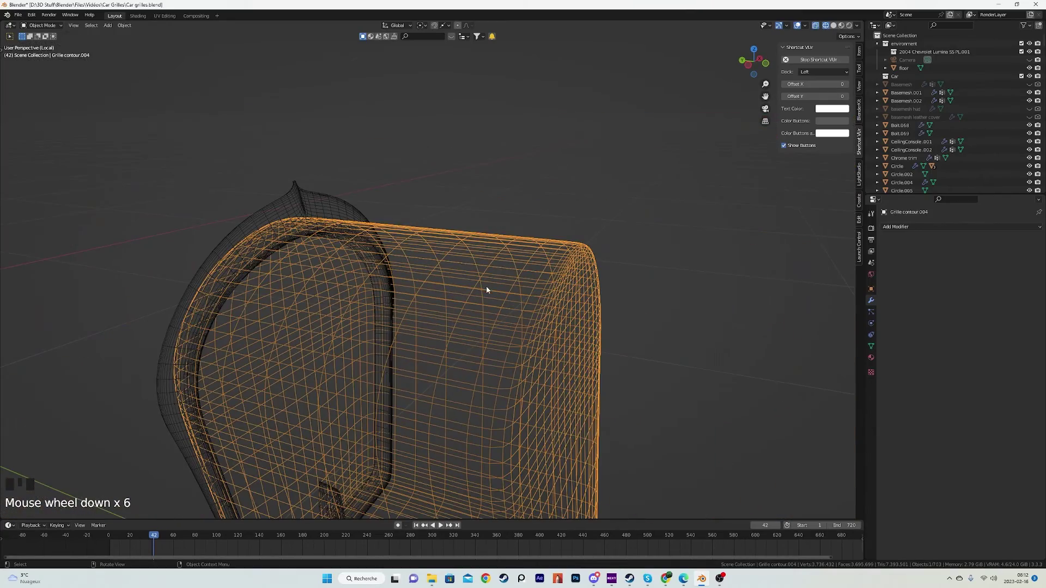
pyautogui.moveTo(512, 261); pyautogui.dragTo(485, 259, button='middle')
pyautogui.scroll(-6, 479, 287)
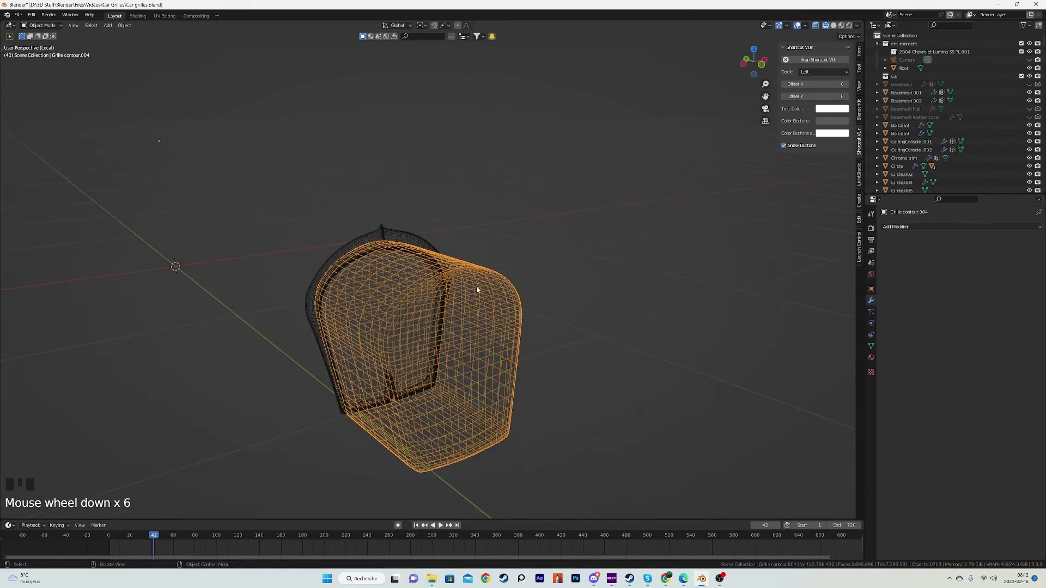
pyautogui.scroll(2, 396, 279)
pyautogui.keyDown('shift'); pyautogui.moveTo(396, 279); pyautogui.dragTo(344, 175, button='middle'); pyautogui.keyUp('shift')
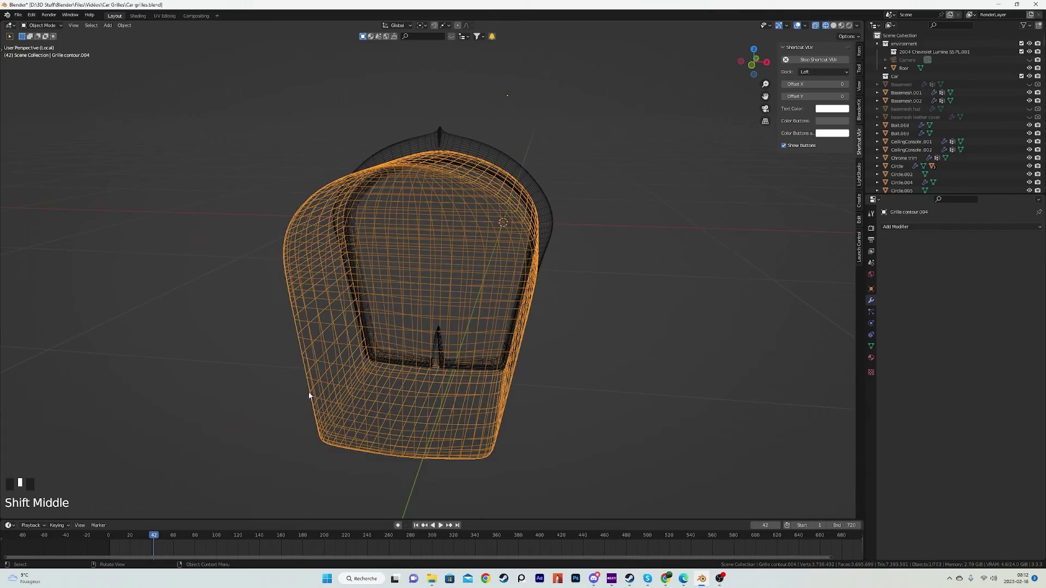
pyautogui.moveTo(453, 184); pyautogui.dragTo(545, 315, button='middle')
pyautogui.scroll(-2, 447, 256)
pyautogui.click(575, 343)
pyautogui.press('KP_1')
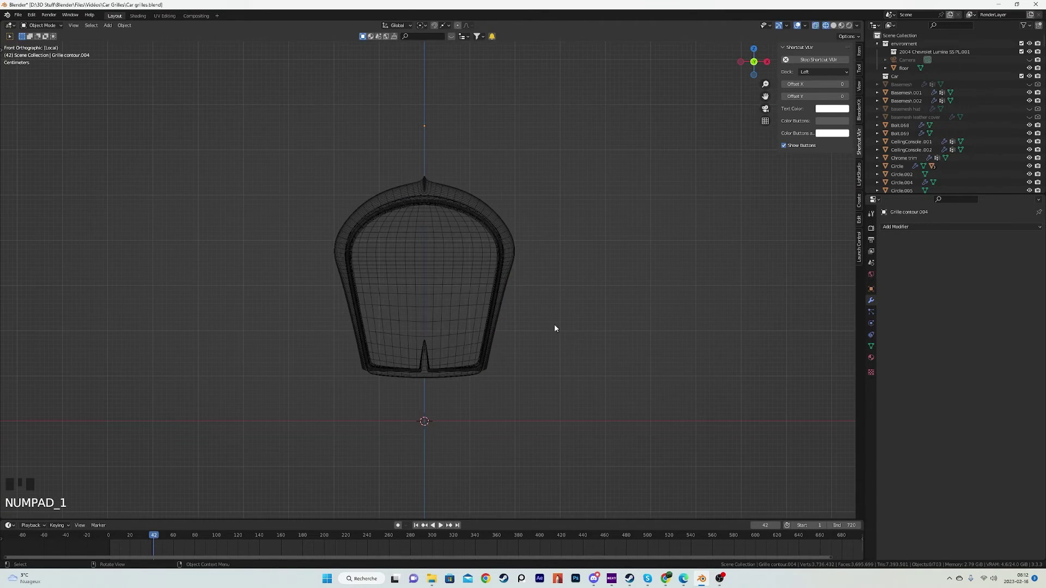
pyautogui.scroll(2, 557, 327)
# Step: Enable the Add Mesh: Extra Objects add-on and save the preferences
pyautogui.hotkey('shift', 'a')
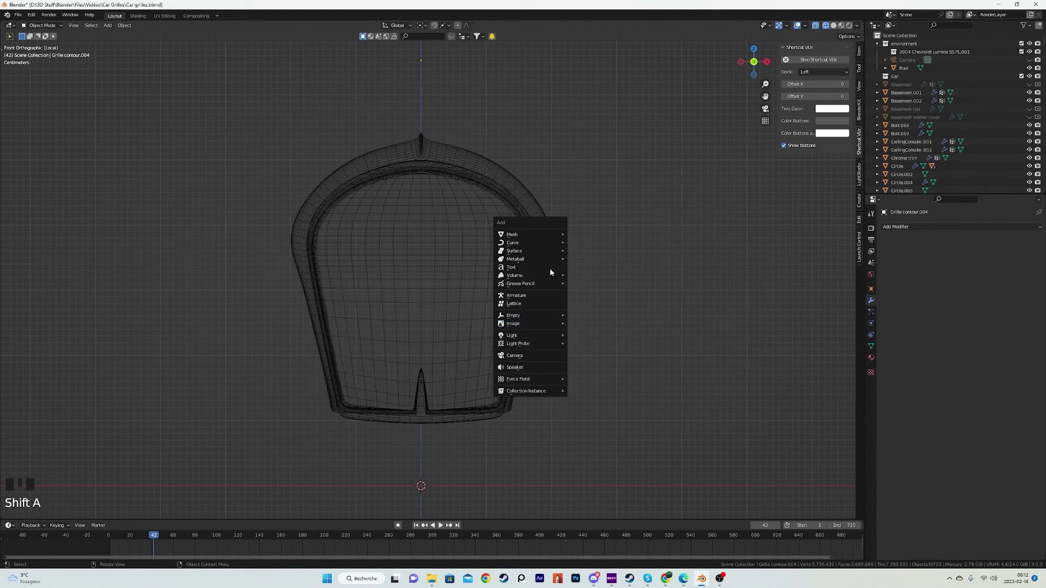
pyautogui.moveTo(547, 238)
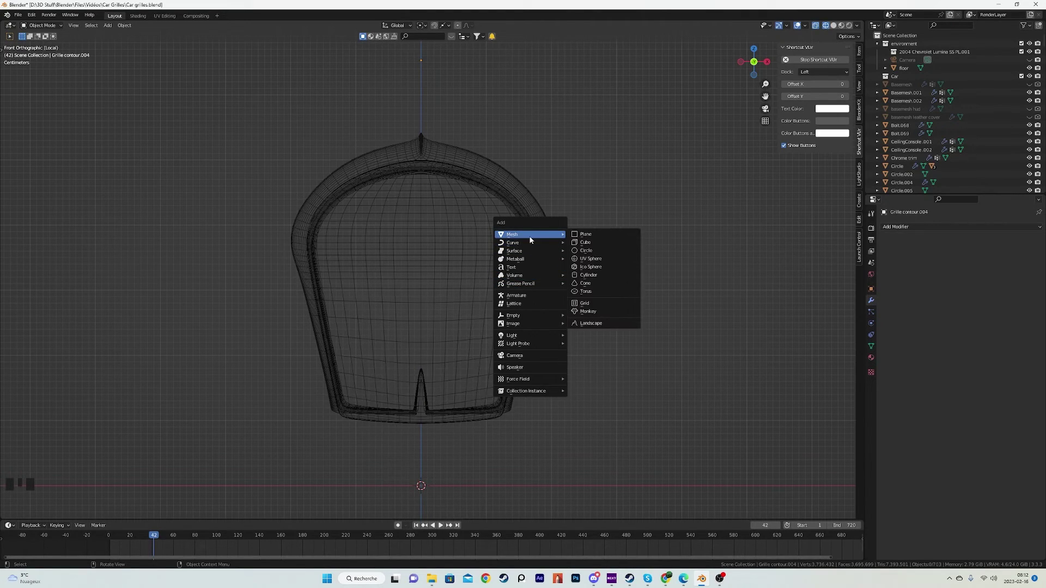
pyautogui.click(31, 15)
pyautogui.click(54, 141)
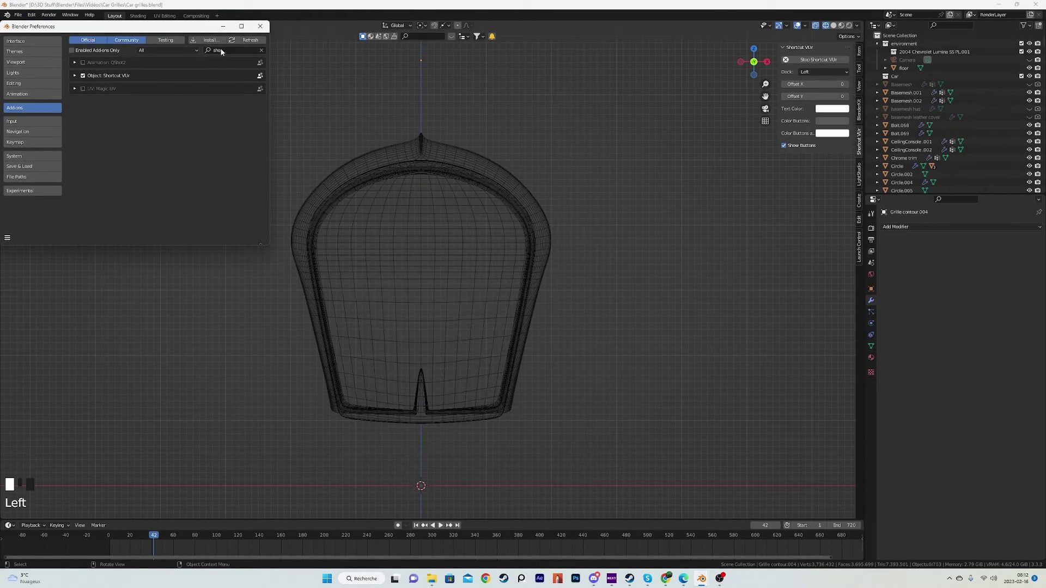
pyautogui.click(262, 51)
pyautogui.write('extr')
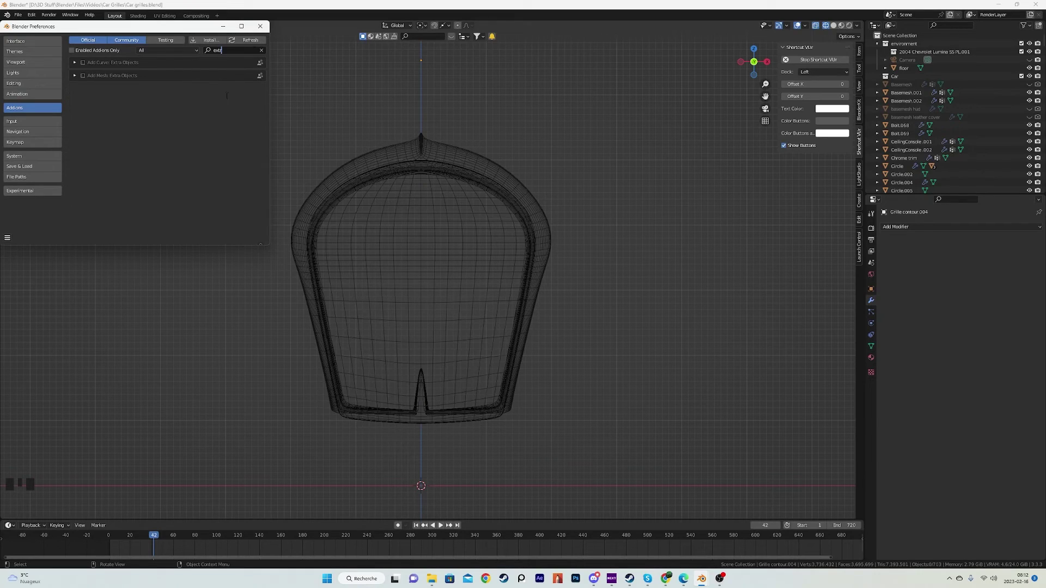
pyautogui.click(84, 76)
pyautogui.click(8, 240)
pyautogui.click(30, 216)
pyautogui.click(260, 26)
# Step: Add a Honeycomb mesh with 100 rows and 100 columns
pyautogui.hotkey('shift', 'a')
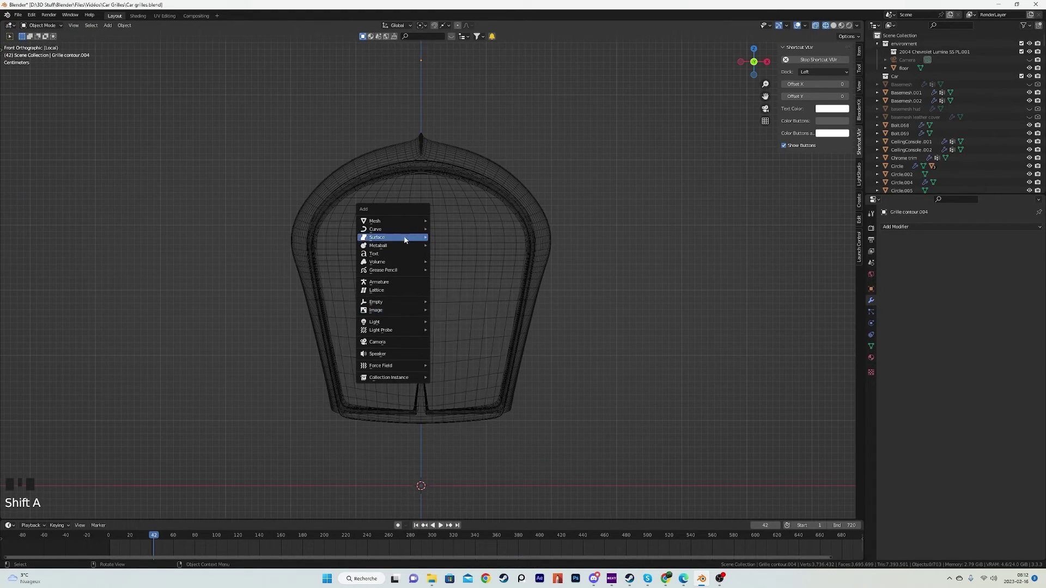
pyautogui.moveTo(403, 223)
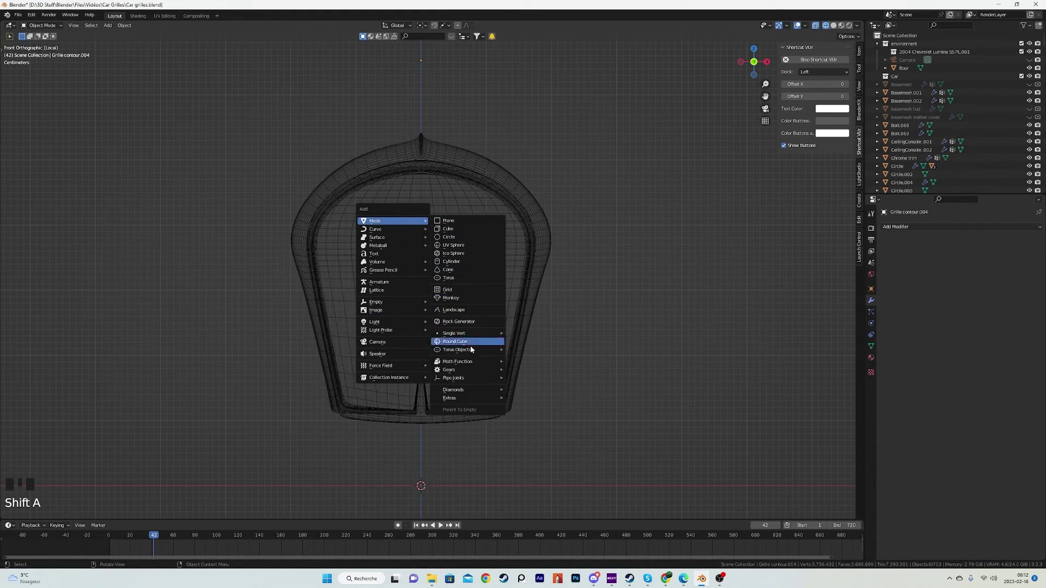
pyautogui.moveTo(473, 402)
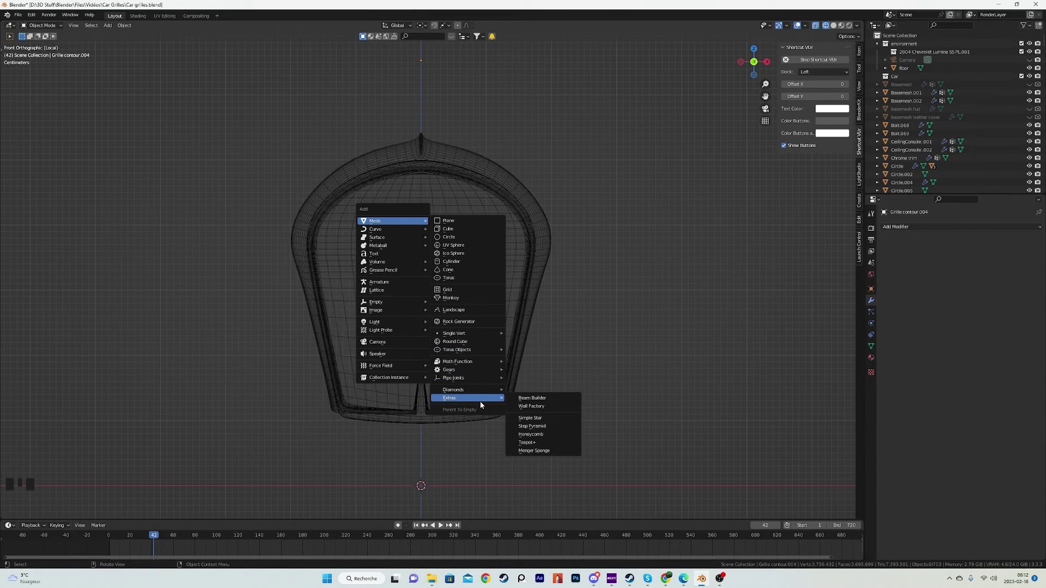
pyautogui.click(535, 435)
pyautogui.scroll(-3, 574, 346)
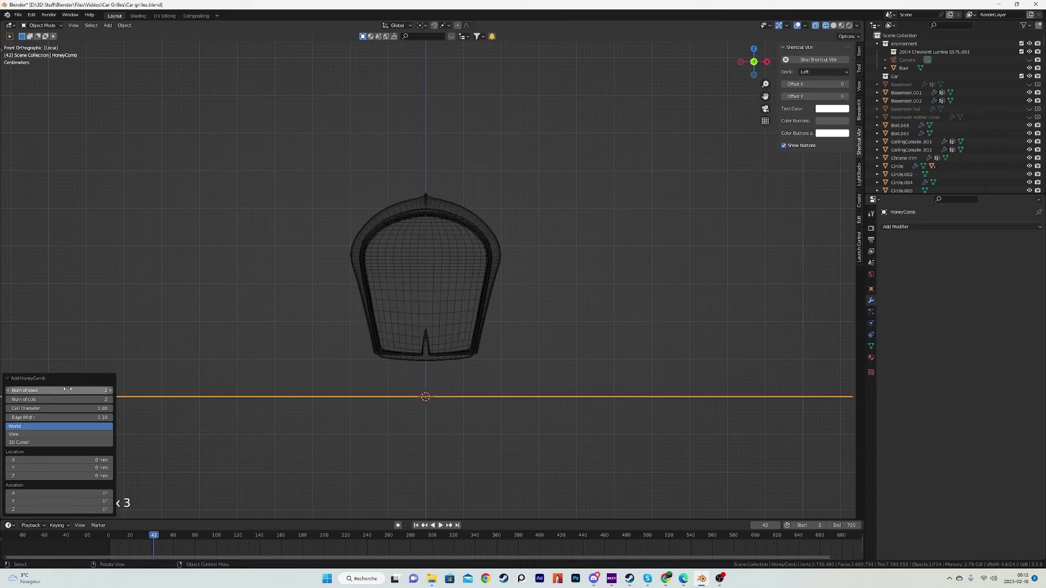
pyautogui.moveTo(63, 390); pyautogui.dragTo(63, 399)
pyautogui.write('100')
pyautogui.press('Return')
# Step: Rotate the honeycomb 90° about the global X axis so it faces the front of the car
pyautogui.moveTo(198, 394); pyautogui.dragTo(589, 327, button='middle')
pyautogui.press('r')
pyautogui.press('x')
pyautogui.press('9')
pyautogui.press('0')
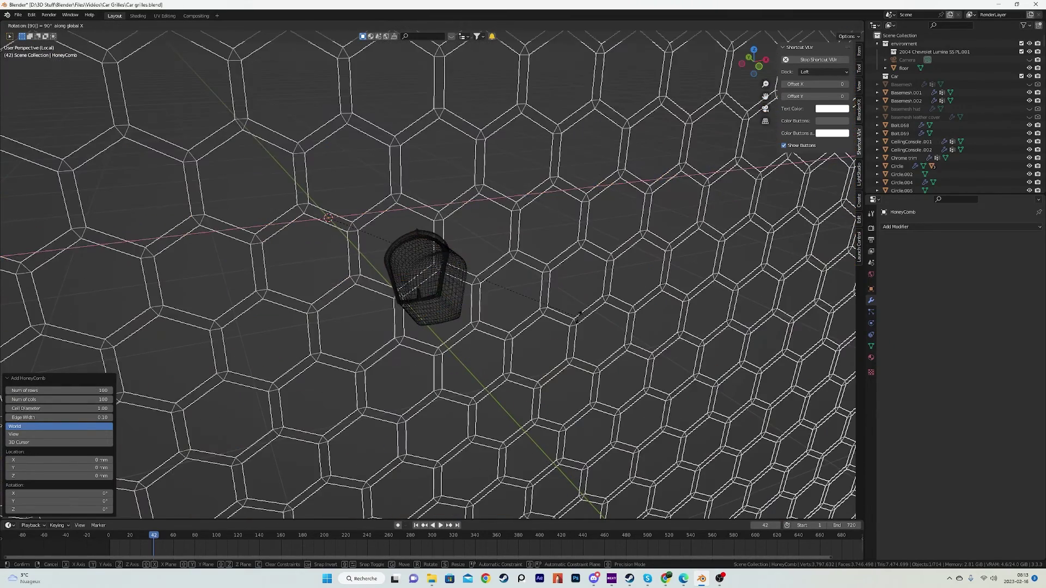
pyautogui.press('Return')
pyautogui.press('KP_1')
pyautogui.scroll(4, 577, 321)
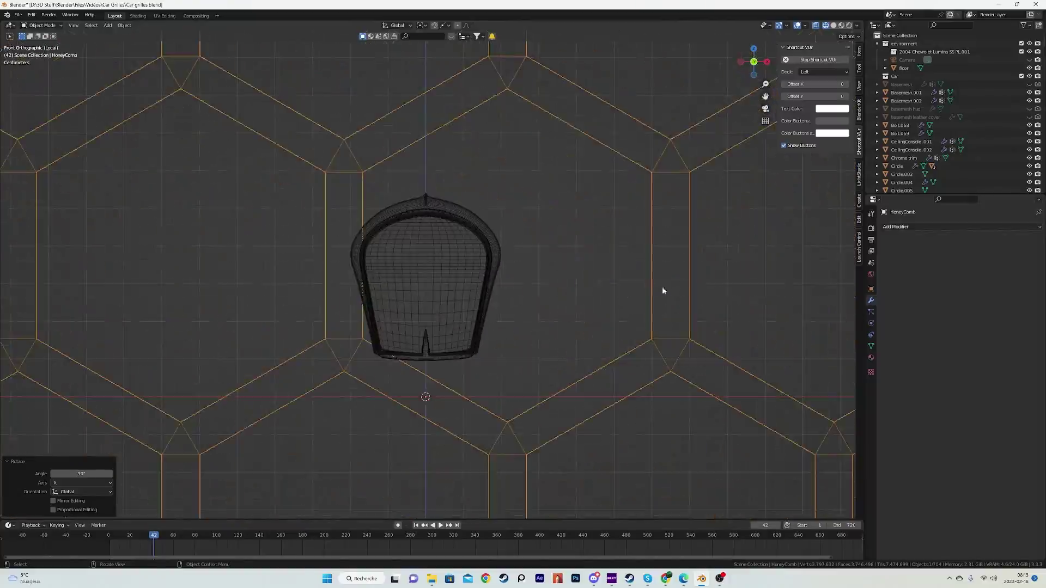
# Step: Scale the honeycomb down to small cells relative to the grille and raise it about 218 mm along Z
pyautogui.press('s')
pyautogui.click(461, 314)
pyautogui.press('s')
pyautogui.click(478, 339)
pyautogui.press('s')
pyautogui.click(589, 299)
pyautogui.press('g')
pyautogui.press('z')
pyautogui.click(566, 291)
# Step: Move the honeycomb along the Y axis until it passes through the middle of the solid block in side view
pyautogui.moveTo(566, 291); pyautogui.dragTo(449, 312, button='middle')
pyautogui.press('KP_3')
pyautogui.scroll(-8, 627, 327)
pyautogui.scroll(4, 631, 327)
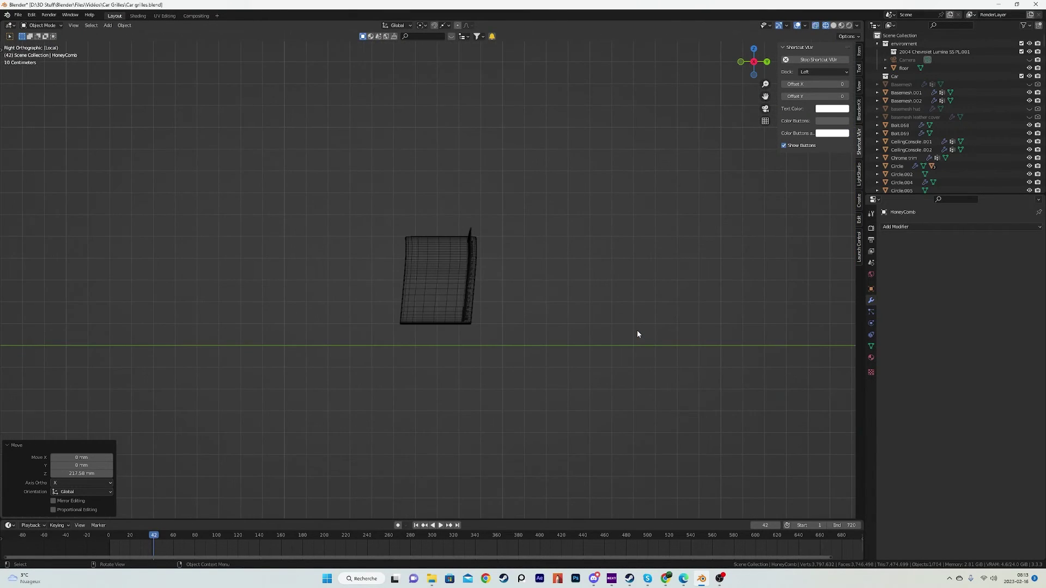
pyautogui.press('g')
pyautogui.press('y')
pyautogui.click(128, 369)
pyautogui.scroll(6, 320, 310)
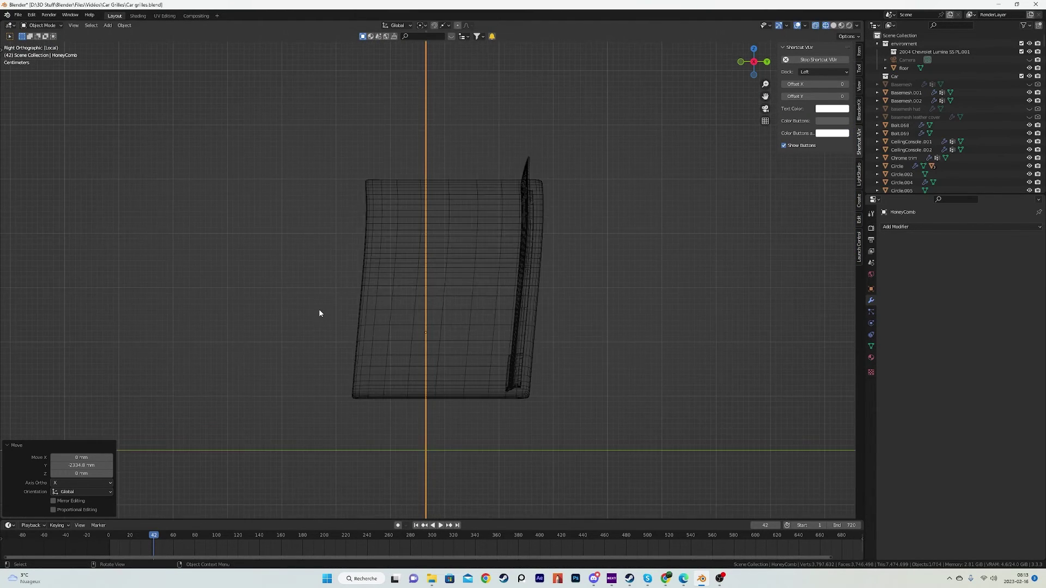
pyautogui.press('g')
pyautogui.press('y')
pyautogui.click(377, 254)
pyautogui.click(378, 251)
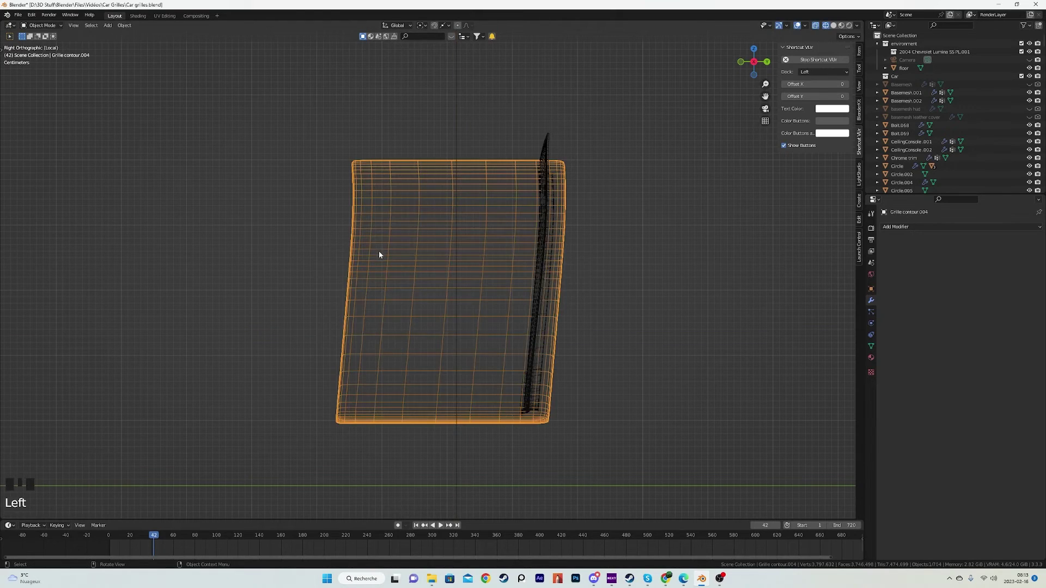
pyautogui.scroll(-2, 414, 332)
pyautogui.click(451, 420)
pyautogui.press('g')
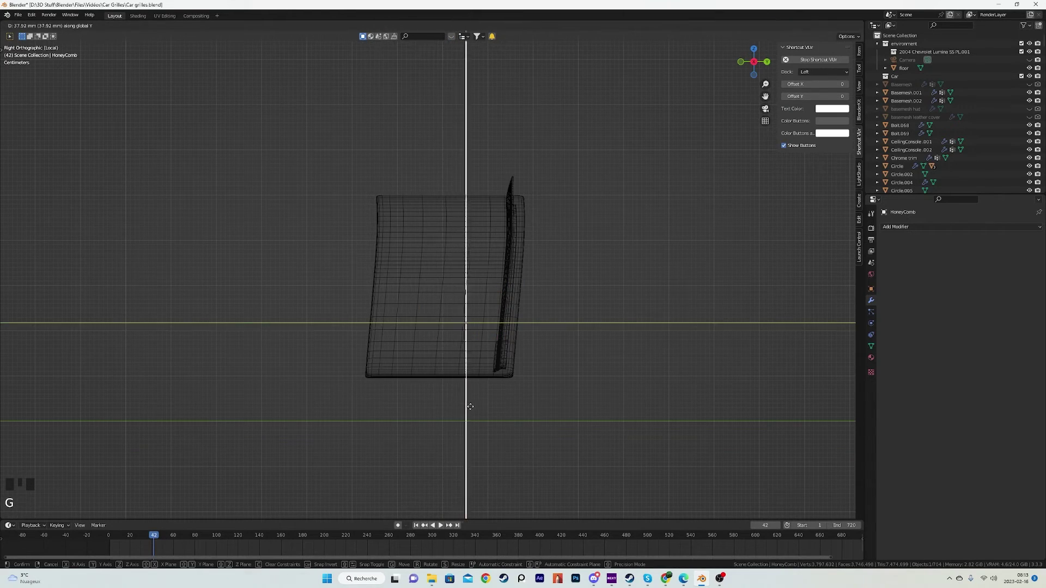
pyautogui.rightClick(414, 282)
# Step: Show the scene in solid shading and add a Boolean modifier to the solid block
pyautogui.click(414, 284)
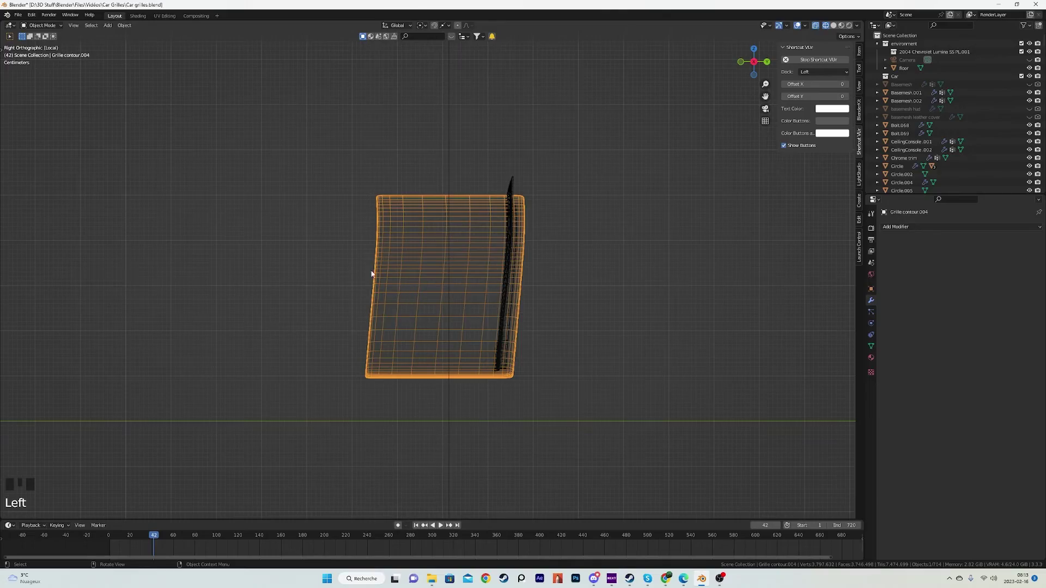
pyautogui.moveTo(345, 294); pyautogui.dragTo(587, 155, button='middle')
pyautogui.press('z')
pyautogui.moveTo(563, 205)
pyautogui.keyDown('shift'); pyautogui.mouseDown(button='middle')
pyautogui.moveTo(536, 249)
pyautogui.moveTo(329, 249)
pyautogui.moveTo(490, 261)
pyautogui.mouseUp(button='middle'); pyautogui.keyUp('shift')
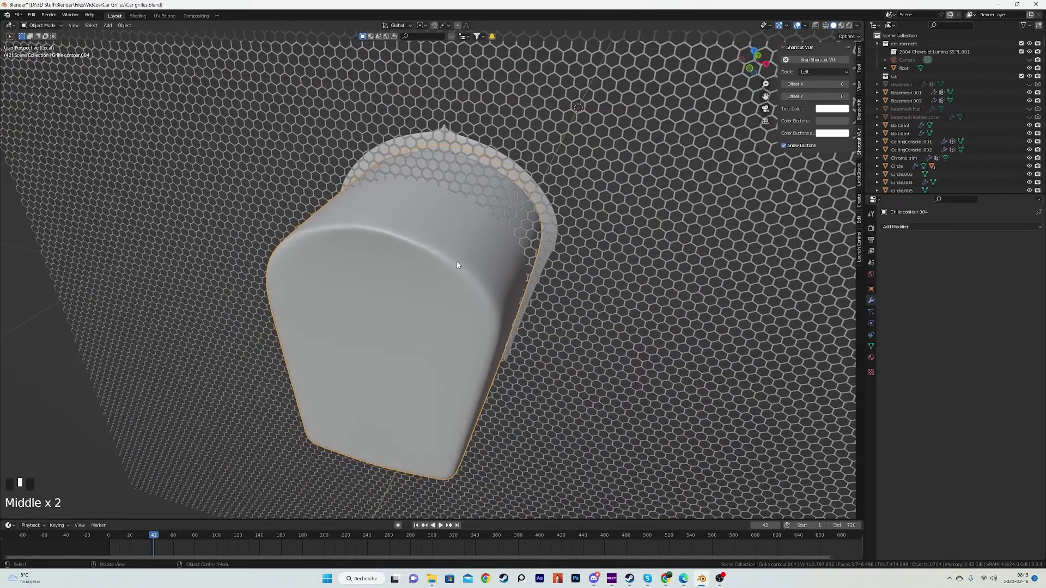
pyautogui.click(940, 225)
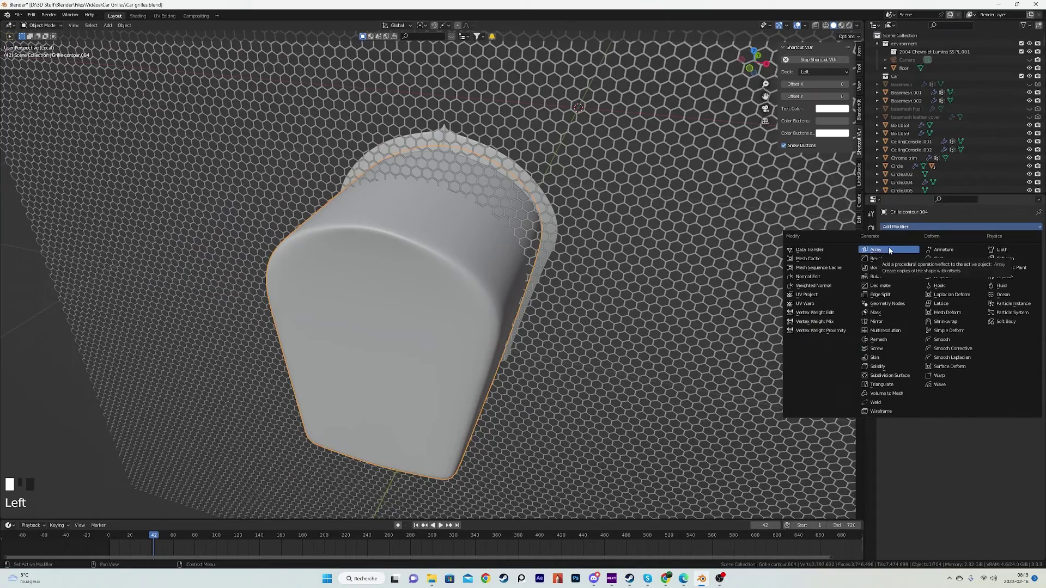
pyautogui.click(887, 268)
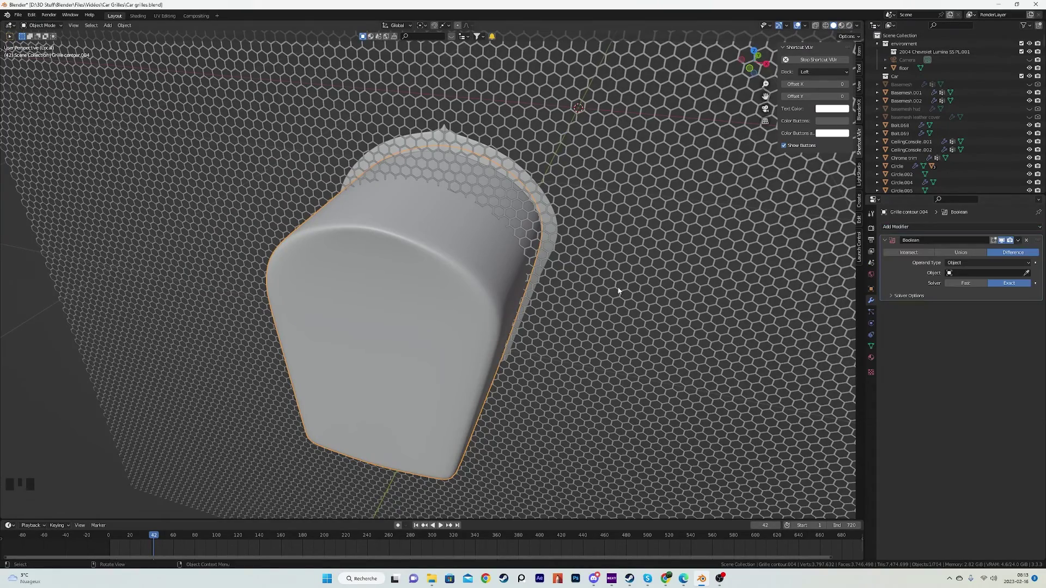
# Step: Set the block's Boolean to Intersect with the HoneyComb object and apply the modifier
pyautogui.moveTo(635, 289); pyautogui.dragTo(588, 270, button='middle')
pyautogui.moveTo(679, 140); pyautogui.dragTo(1043, 270, button='middle')
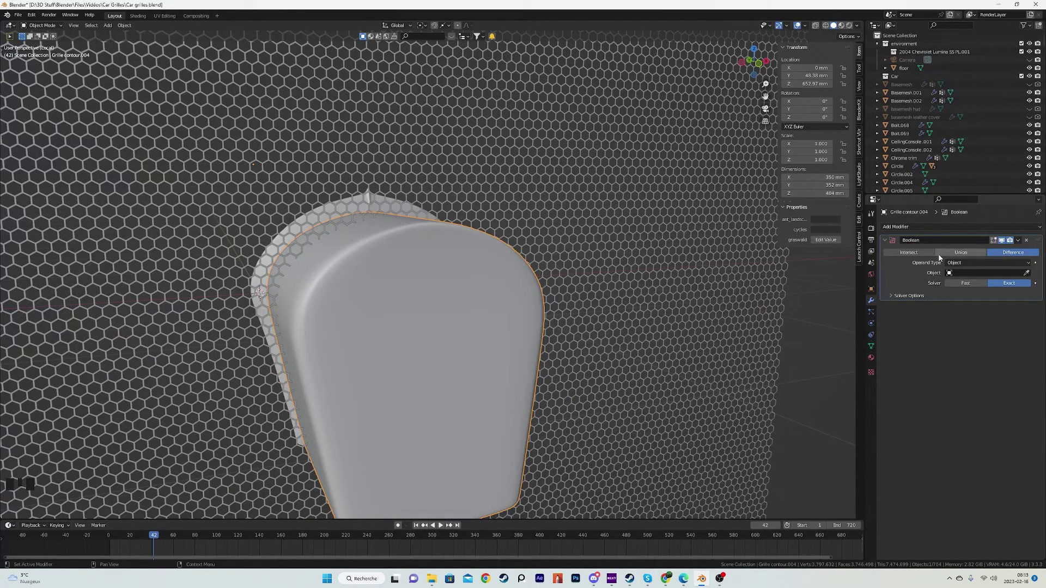
pyautogui.click(921, 252)
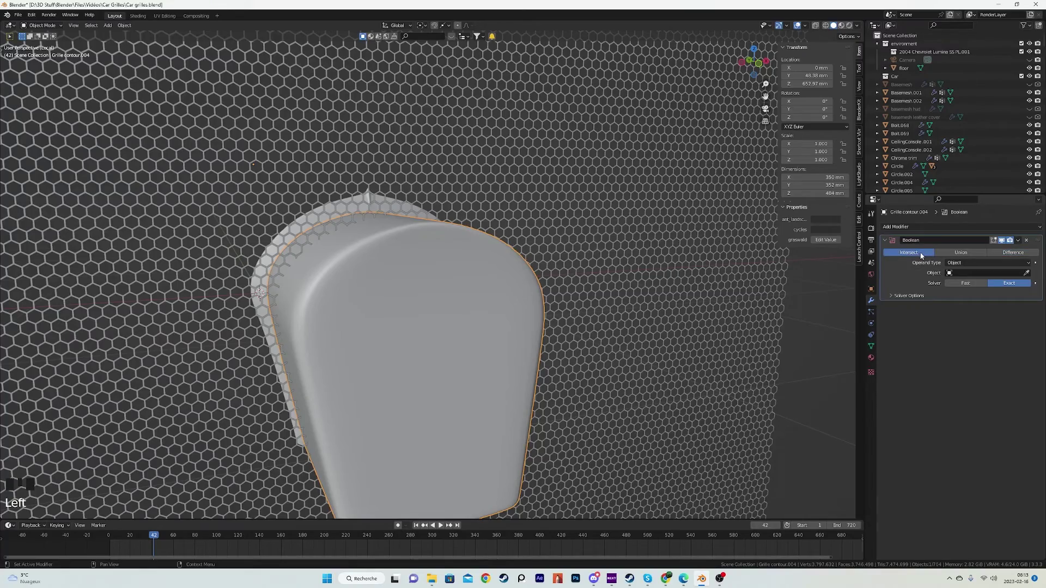
pyautogui.click(1020, 272)
pyautogui.click(699, 213)
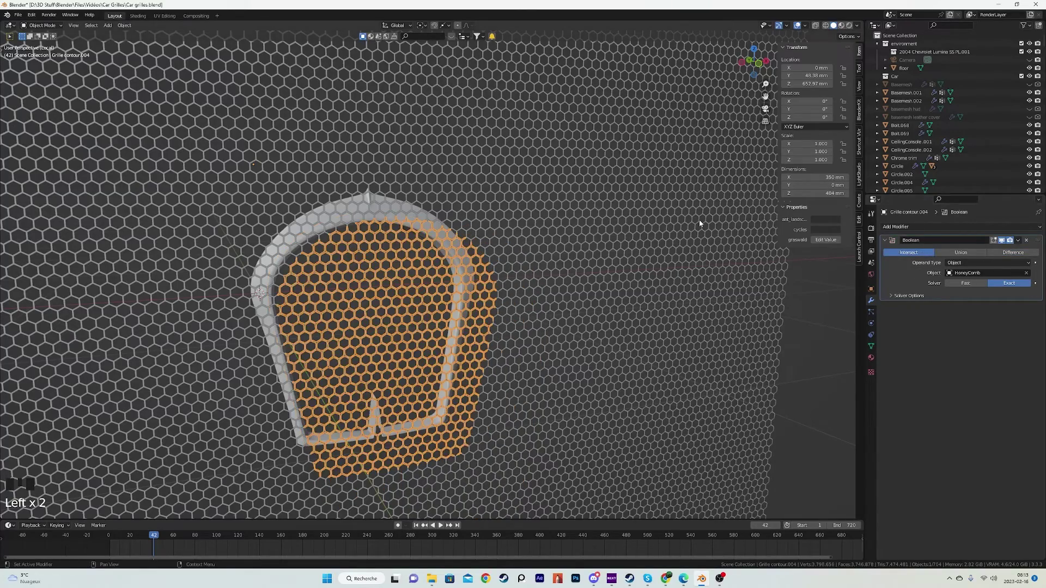
pyautogui.moveTo(643, 245); pyautogui.dragTo(789, 267, button='middle')
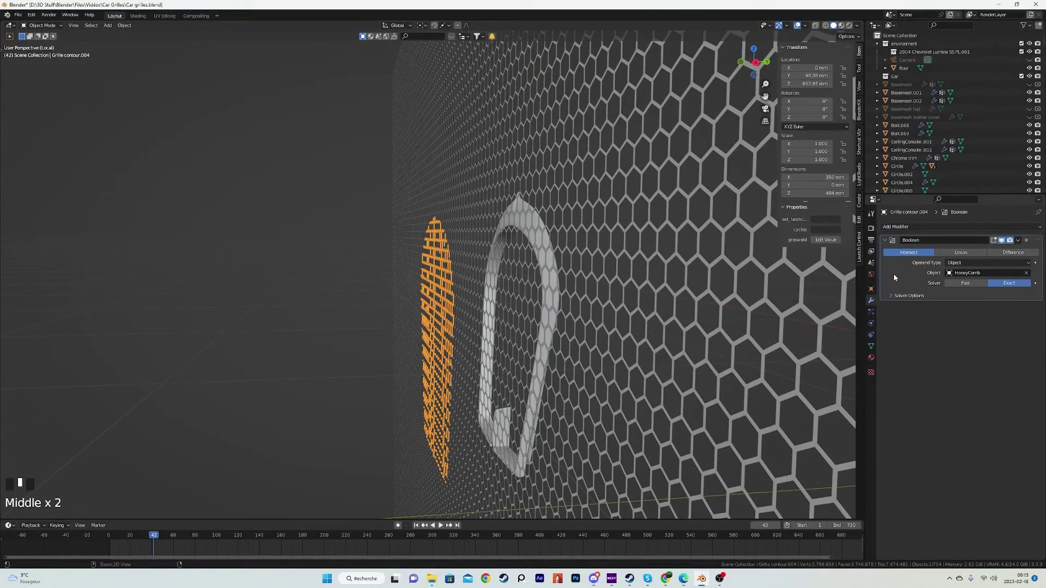
pyautogui.hotkey('ctrl', 'a')
# Step: Try hiding the full honeycomb sheet to isolate the cut piece, and undo the hiding
pyautogui.click(662, 302)
pyautogui.click(635, 289)
pyautogui.moveTo(635, 289); pyautogui.dragTo(556, 257, button='middle')
pyautogui.scroll(3, 579, 280)
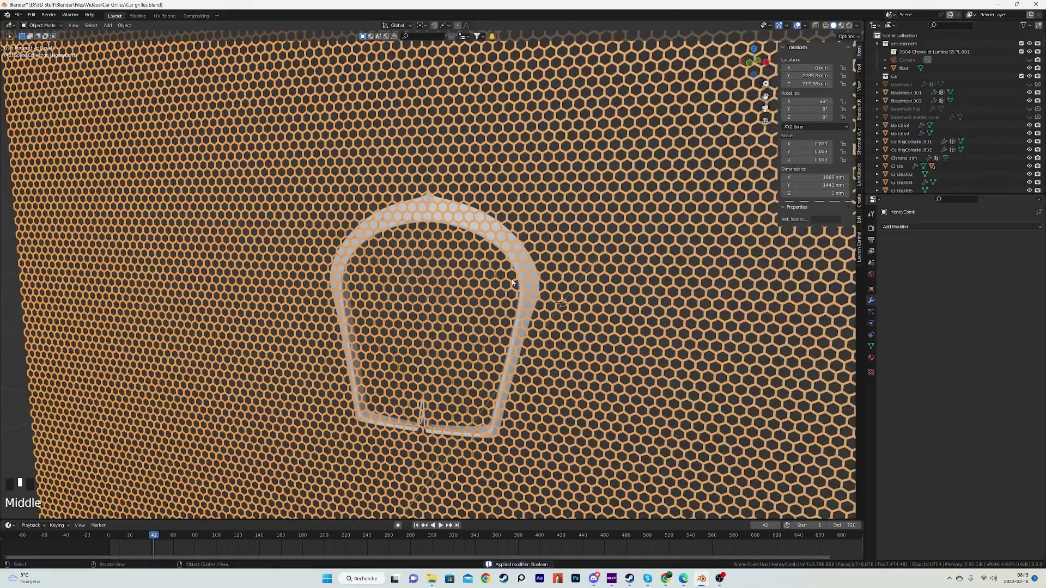
pyautogui.scroll(-6, 480, 190)
pyautogui.scroll(2, 464, 248)
pyautogui.moveTo(412, 243)
pyautogui.mouseDown(button='middle')
pyautogui.moveTo(456, 240)
pyautogui.moveTo(431, 242)
pyautogui.mouseUp(button='middle')
pyautogui.scroll(2, 430, 242)
pyautogui.press('h')
pyautogui.click(443, 314)
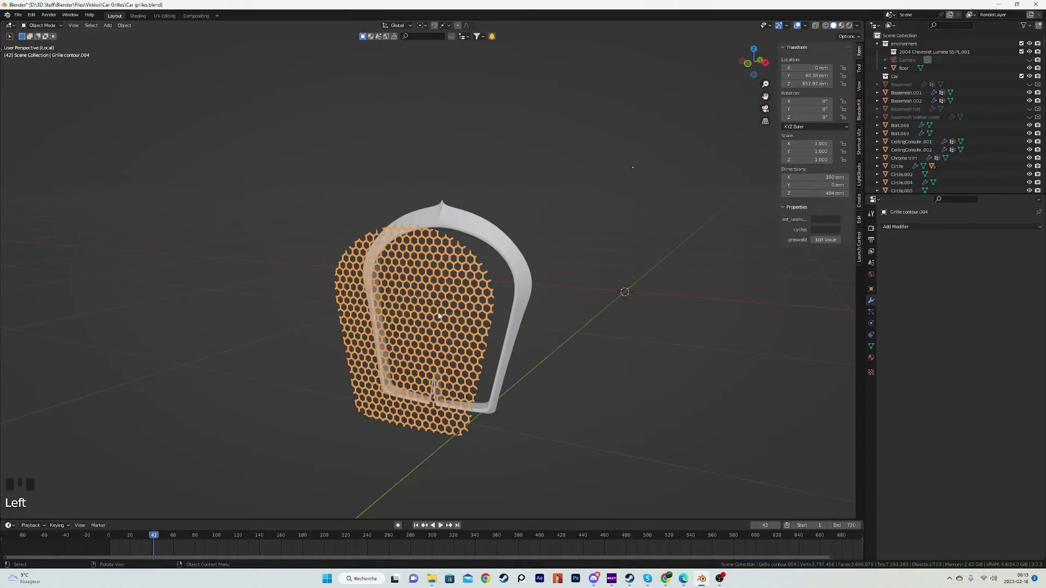
pyautogui.moveTo(442, 315); pyautogui.dragTo(421, 313, button='middle')
pyautogui.scroll(2, 422, 314)
pyautogui.hotkey('ctrl', 'z')
pyautogui.hotkey('ctrl', 'z')
pyautogui.hotkey('ctrl', 'z')
# Step: Disable the full honeycomb sheet in renders and hide it from the viewport
pyautogui.click(871, 290)
pyautogui.click(954, 453)
pyautogui.press('h')
# Step: Try to fit the cut honeycomb inside the grille frame by moving and rotating all its geometry in Edit Mode
pyautogui.click(492, 270)
pyautogui.moveTo(493, 270)
pyautogui.mouseDown(button='middle')
pyautogui.moveTo(477, 297)
pyautogui.moveTo(396, 283)
pyautogui.moveTo(506, 278)
pyautogui.mouseUp(button='middle')
pyautogui.scroll(2, 475, 300)
pyautogui.press('KP_3')
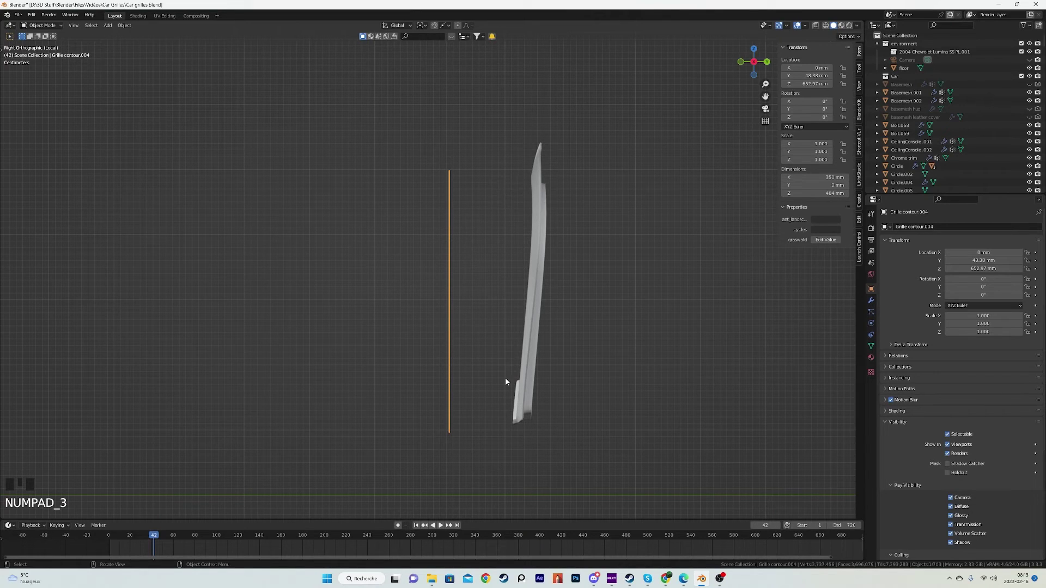
pyautogui.scroll(3, 403, 242)
pyautogui.press('Tab')
pyautogui.press('a')
pyautogui.press('g')
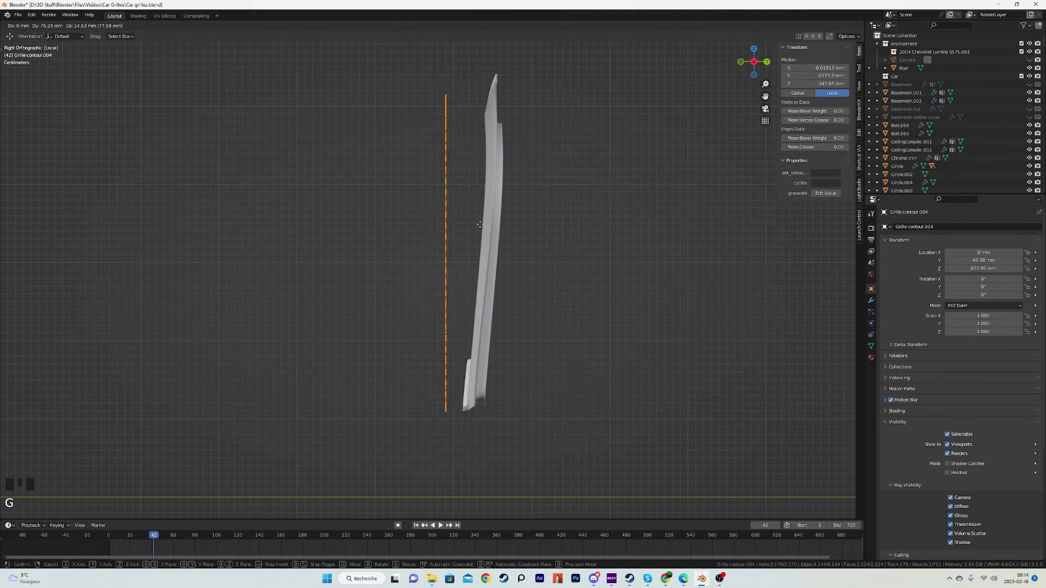
pyautogui.click(524, 219)
pyautogui.press('r')
pyautogui.click(525, 224)
pyautogui.press('g')
pyautogui.click(511, 229)
pyautogui.press('r')
pyautogui.moveTo(511, 228); pyautogui.dragTo(544, 250, button='middle')
pyautogui.click(528, 229)
pyautogui.press('g')
pyautogui.press('y')
pyautogui.click(561, 248)
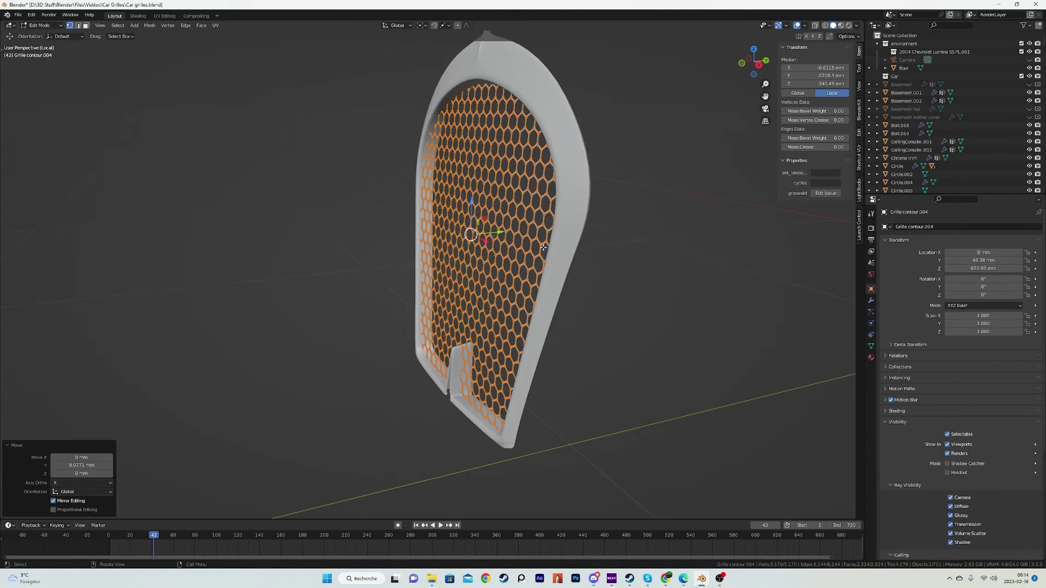
# Step: Undo the moves and rotations of the cut honeycomb's geometry
pyautogui.hotkey('ctrl', 'z')
pyautogui.hotkey('ctrl', 'z')
pyautogui.hotkey('ctrl', 'z')
pyautogui.hotkey('ctrl', 'z')
pyautogui.hotkey('ctrl', 'z')
pyautogui.hotkey('ctrl', 'z')
pyautogui.hotkey('ctrl', 'z')
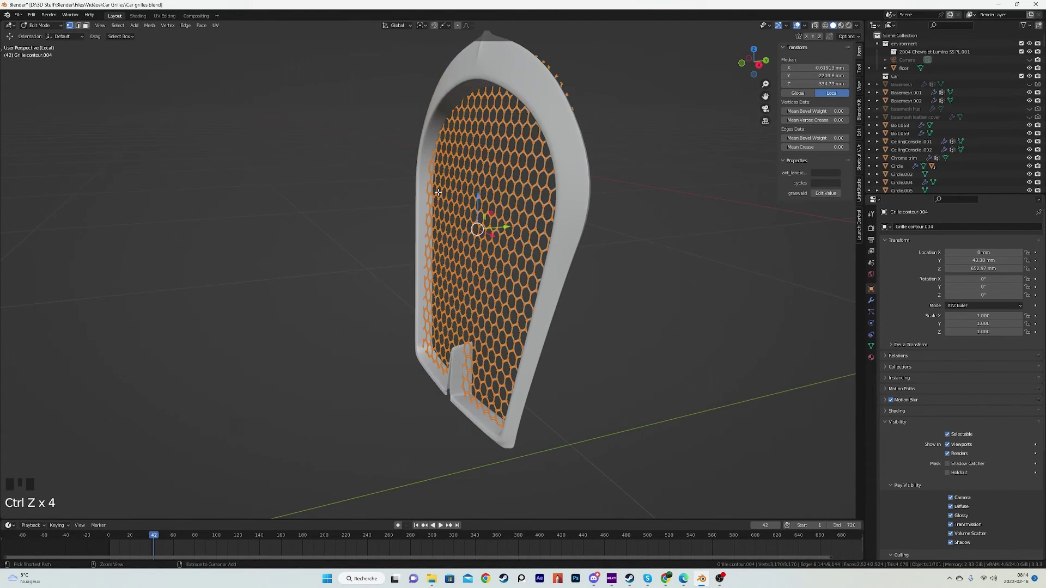
# Step: Snap the 3D cursor to the centre of the cut honeycomb's selected geometry
pyautogui.press('Tab')
pyautogui.moveTo(470, 230); pyautogui.dragTo(434, 265, button='middle')
pyautogui.press('Tab')
pyautogui.moveTo(388, 205); pyautogui.dragTo(374, 162, button='middle')
pyautogui.moveTo(398, 298); pyautogui.dragTo(403, 275, button='middle')
pyautogui.scroll(3, 403, 281)
pyautogui.scroll(-1, 403, 280)
pyautogui.scroll(-1, 408, 281)
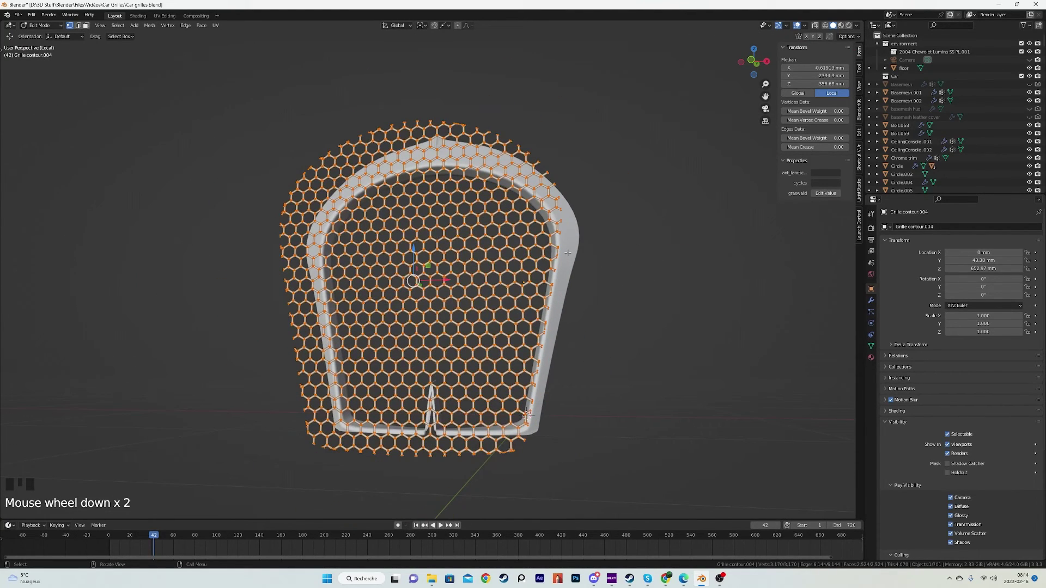
pyautogui.hotkey('shift', 's')
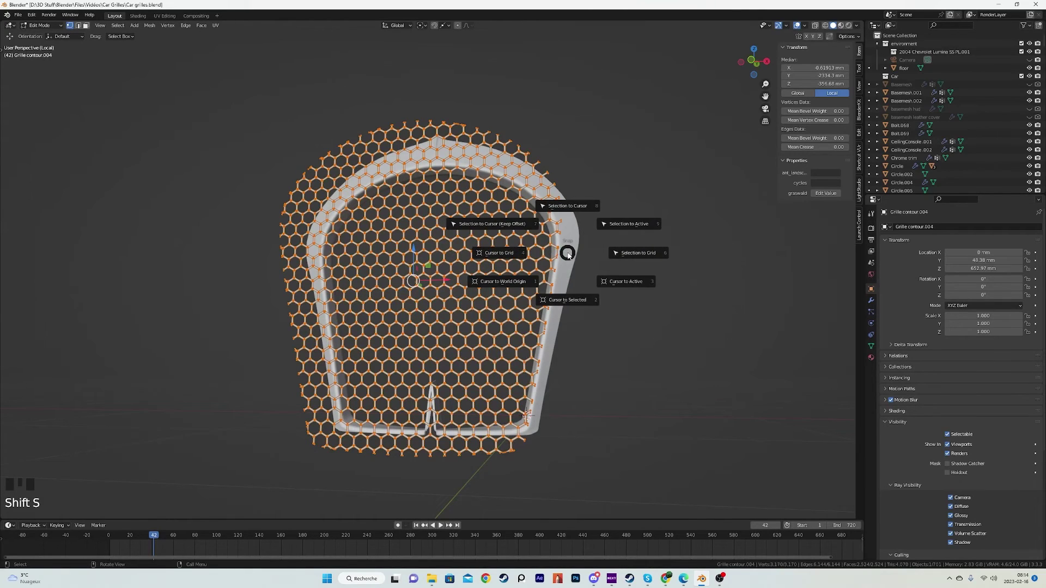
pyautogui.click(573, 287)
# Step: Return to Object Mode, deselect everything and add a lattice at the 3D cursor
pyautogui.moveTo(573, 286); pyautogui.dragTo(329, 295, button='middle')
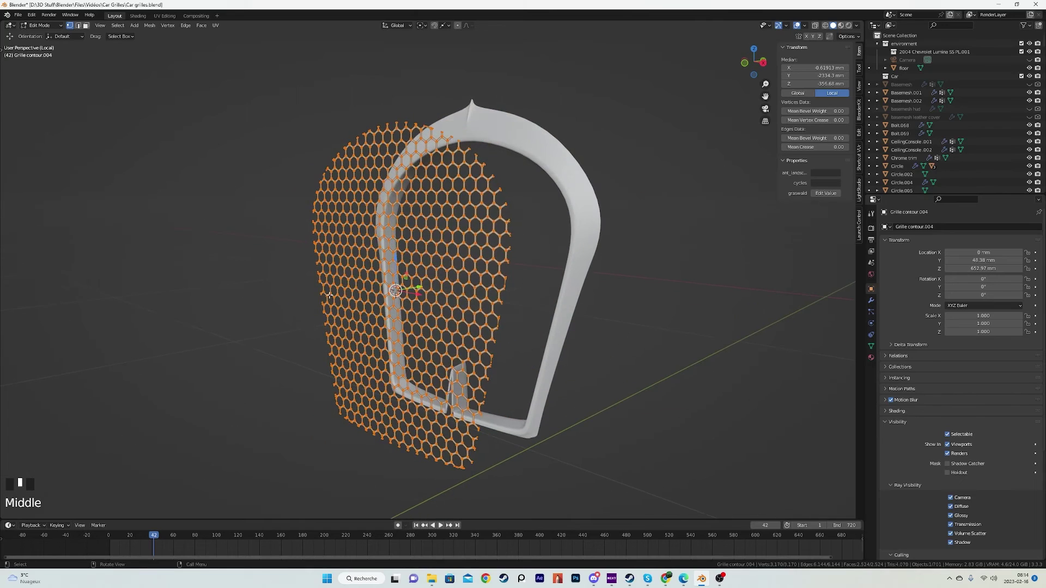
pyautogui.press('Tab')
pyautogui.press('KP_1')
pyautogui.hotkey('alt', 'a')
pyautogui.hotkey('shift', 'a')
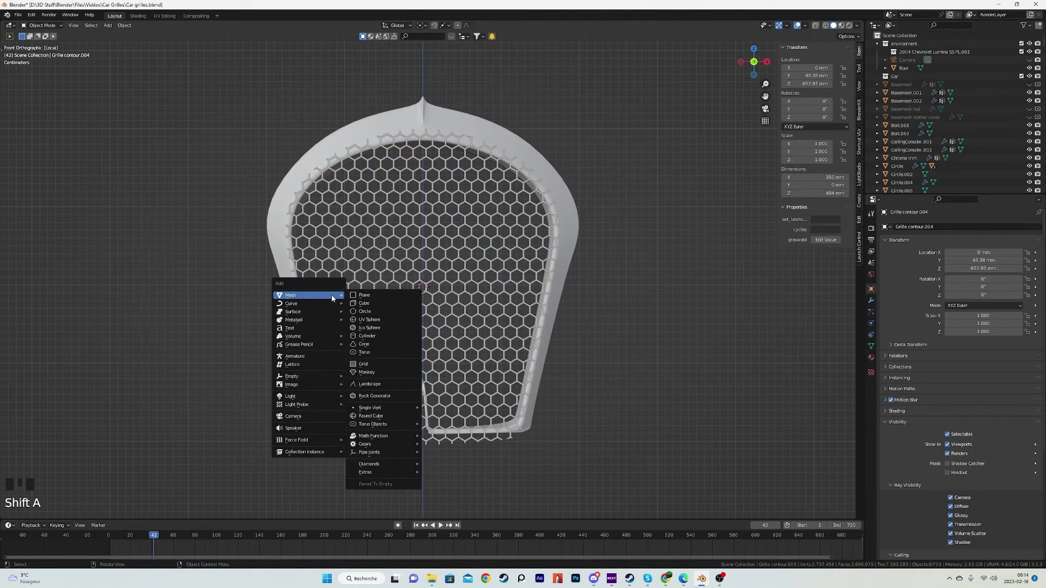
pyautogui.click(305, 365)
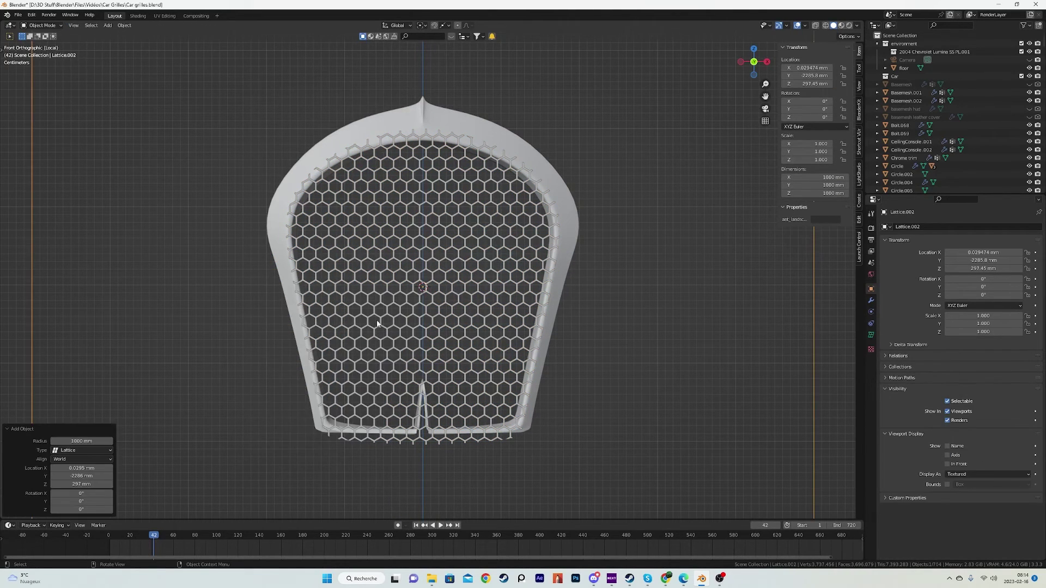
# Step: Examine the lattice cage around the grille from several sides, including its corner points in Edit Mode
pyautogui.scroll(-4, 373, 325)
pyautogui.moveTo(556, 281); pyautogui.dragTo(465, 231, button='middle')
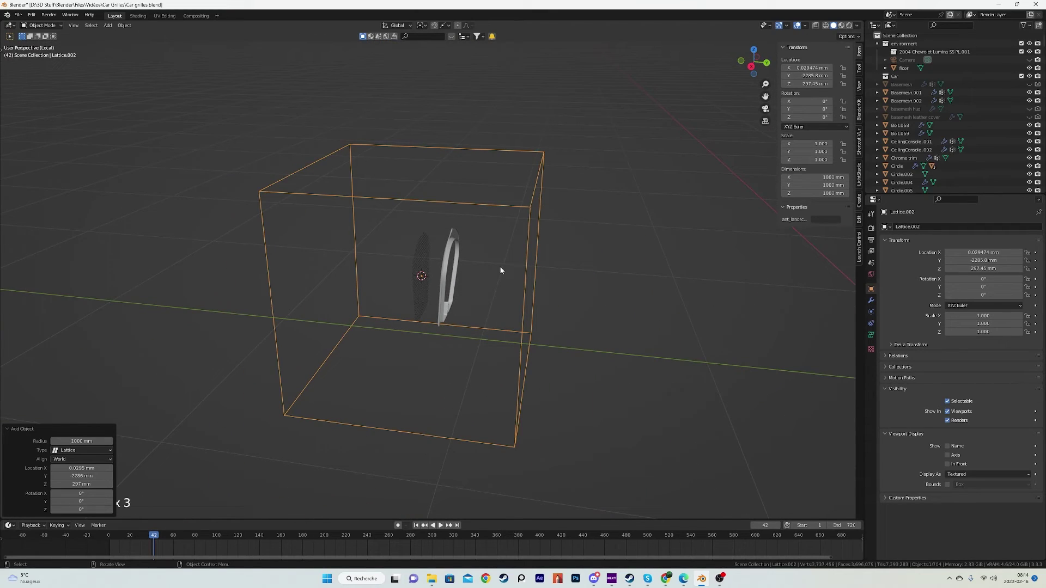
pyautogui.scroll(1, 489, 276)
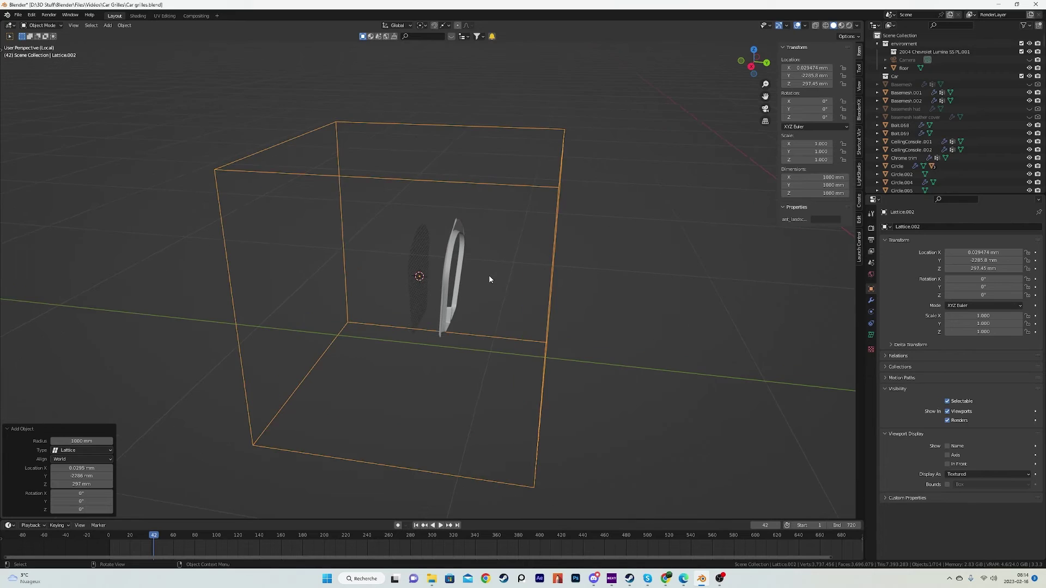
pyautogui.moveTo(489, 276); pyautogui.dragTo(504, 273, button='middle')
pyautogui.scroll(2, 503, 271)
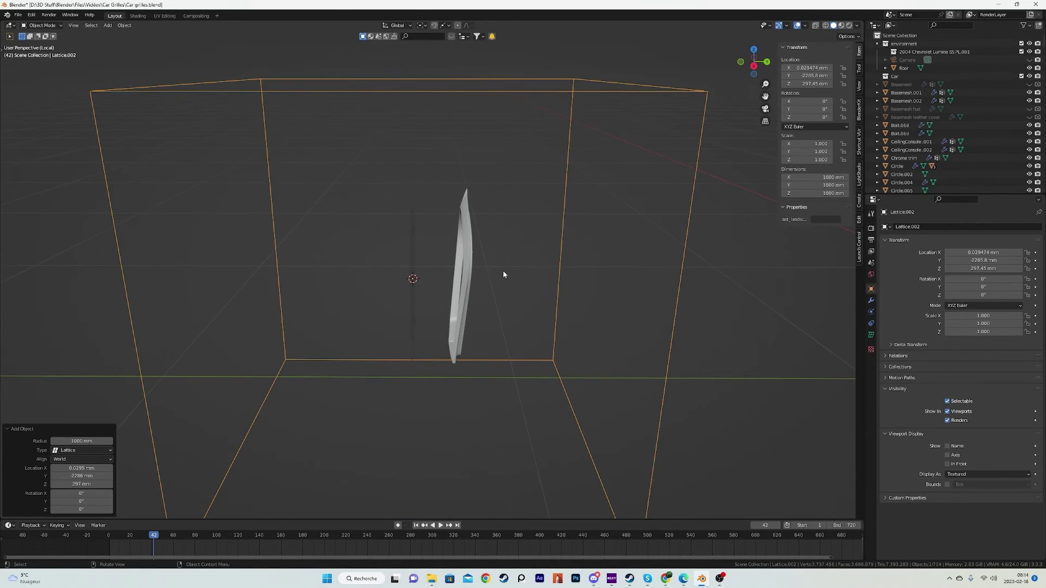
pyautogui.scroll(-3, 517, 266)
pyautogui.scroll(1, 531, 264)
pyautogui.scroll(-2, 531, 263)
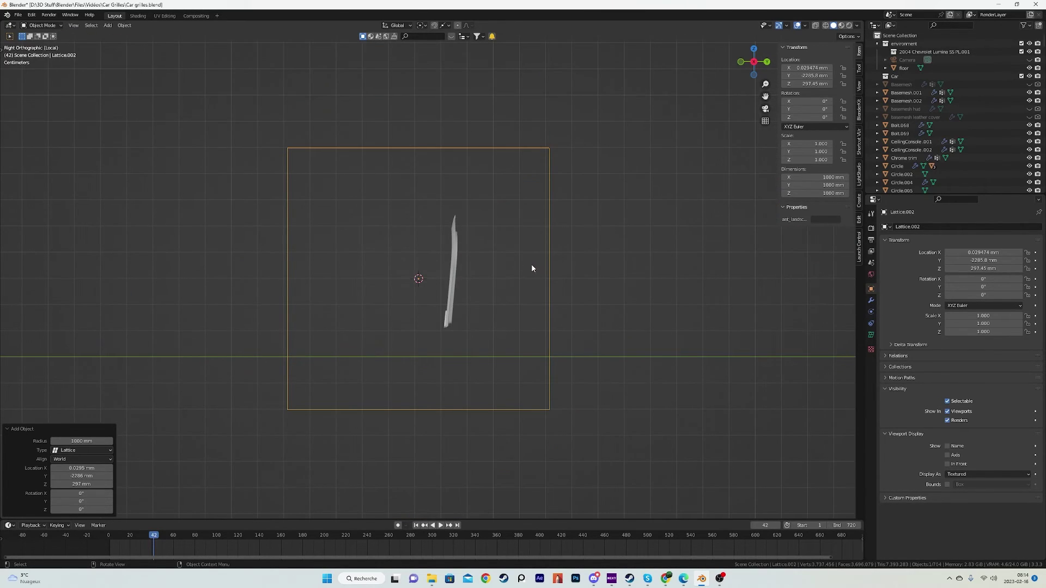
pyautogui.press('Tab')
pyautogui.moveTo(537, 273); pyautogui.dragTo(501, 245, button='middle')
pyautogui.press('a')
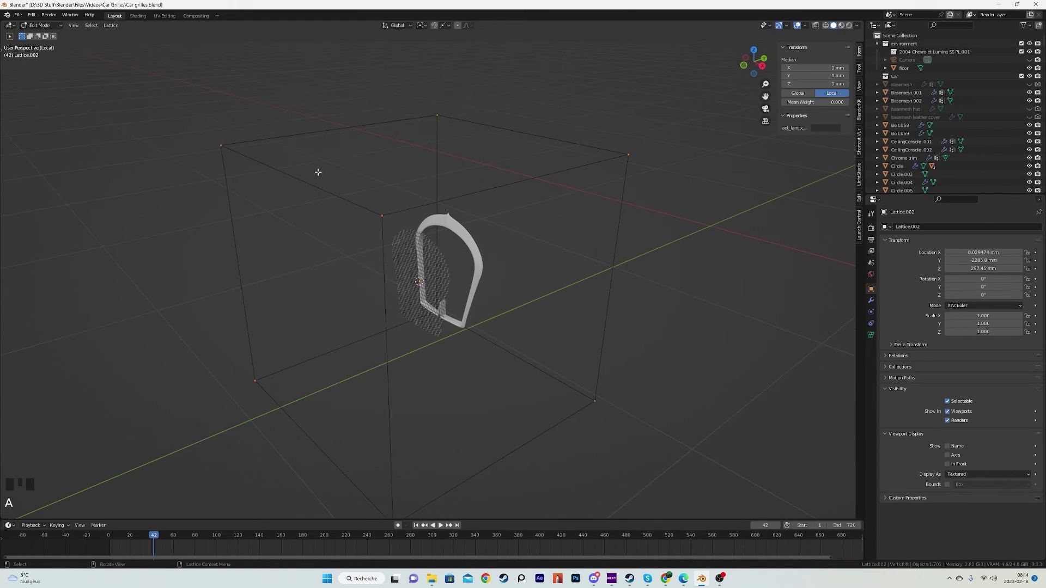
pyautogui.scroll(-2, 291, 174)
pyautogui.moveTo(365, 171); pyautogui.dragTo(407, 188, button='middle')
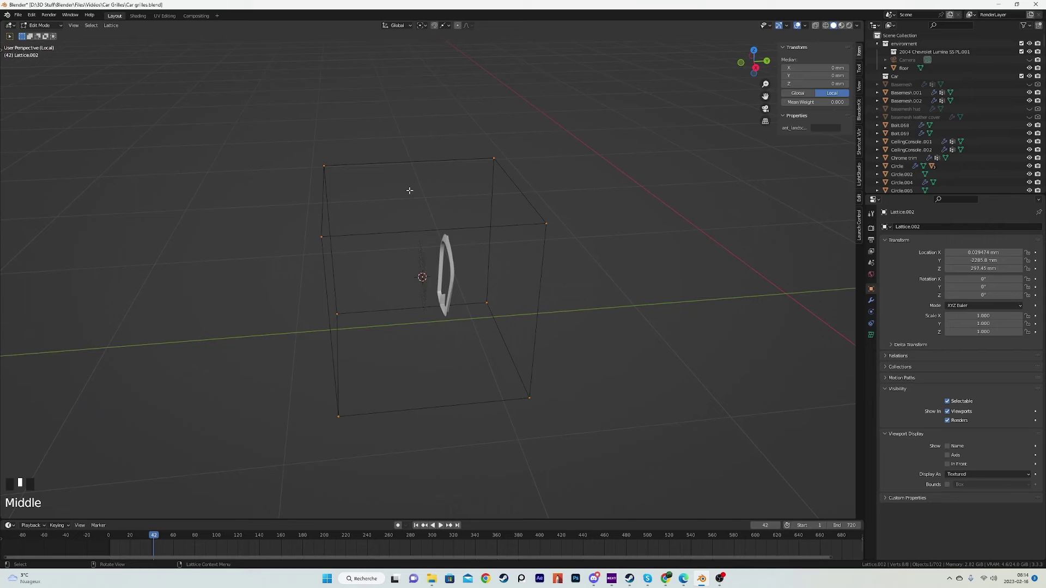
pyautogui.press('Tab')
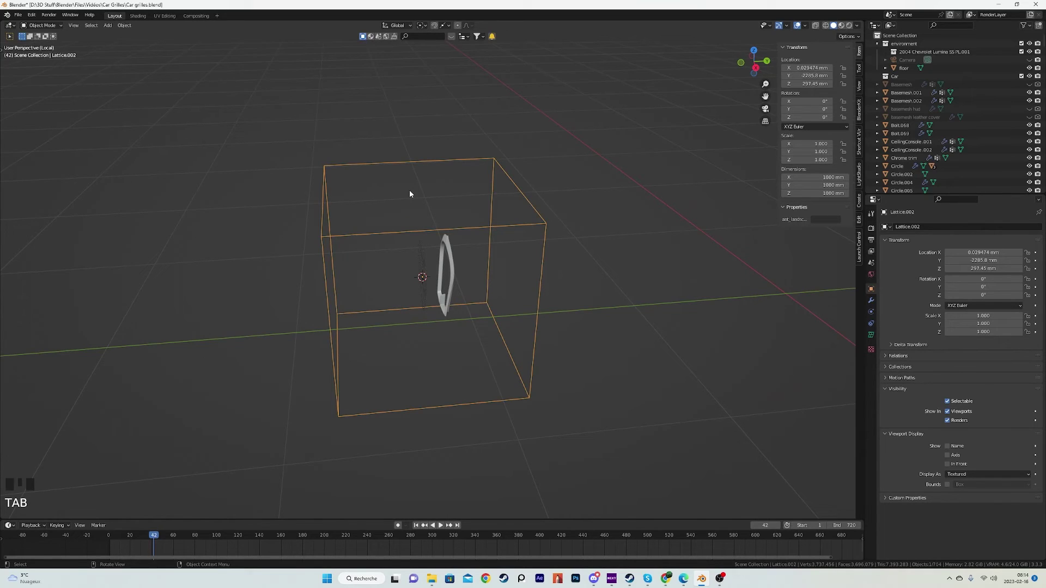
# Step: Flatten the lattice along the Y axis to a scale of about 0.059
pyautogui.press('KP_3')
pyautogui.scroll(5, 618, 270)
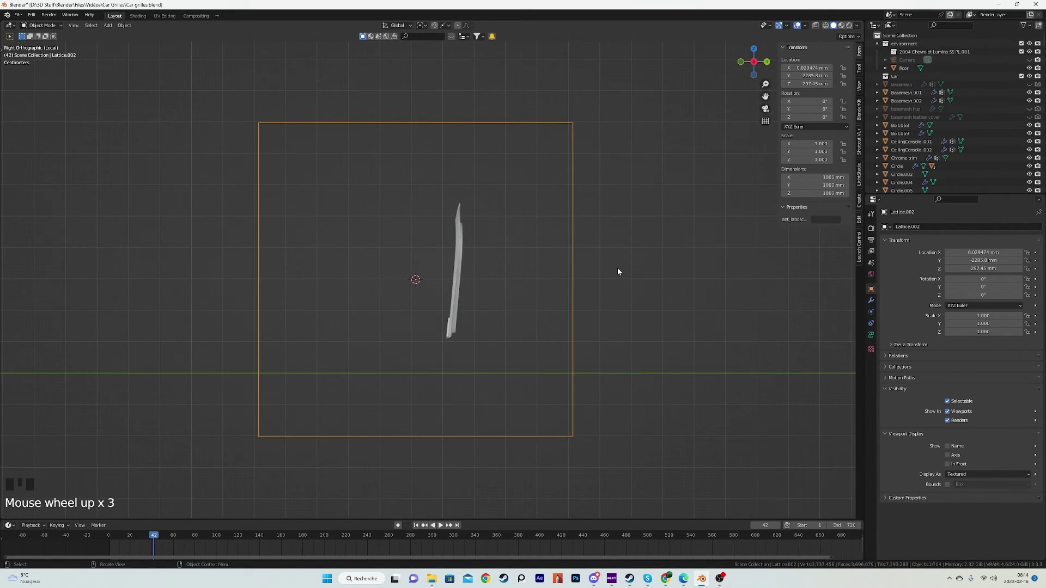
pyautogui.press('s')
pyautogui.press('y')
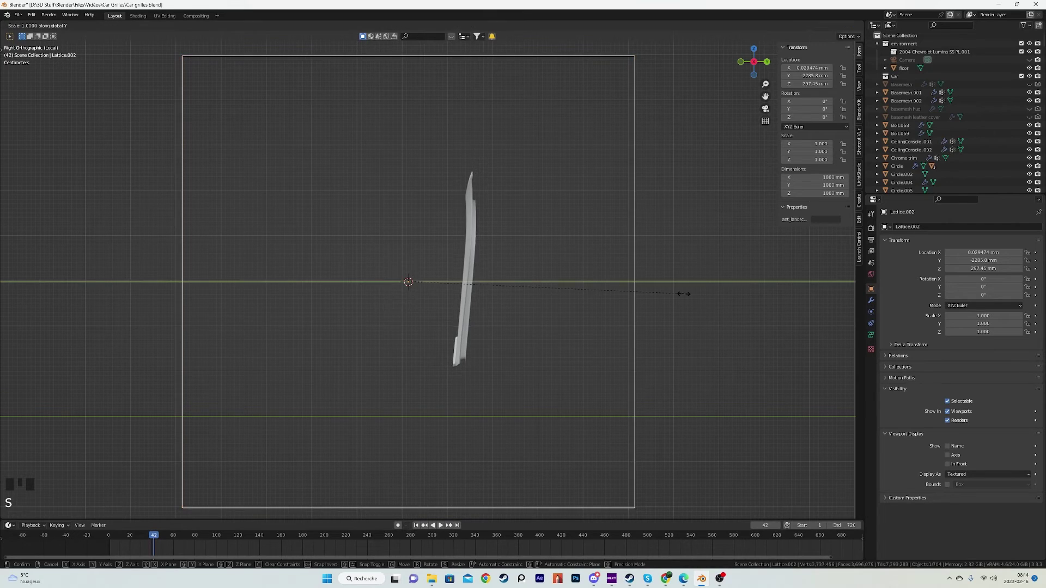
pyautogui.click(418, 280)
# Step: Scale the lattice to about 0.447 along Z and narrow it along X to enclose the cut honeycomb
pyautogui.moveTo(417, 280); pyautogui.dragTo(513, 261, button='middle')
pyautogui.press('KP_1')
pyautogui.press('s')
pyautogui.press('z')
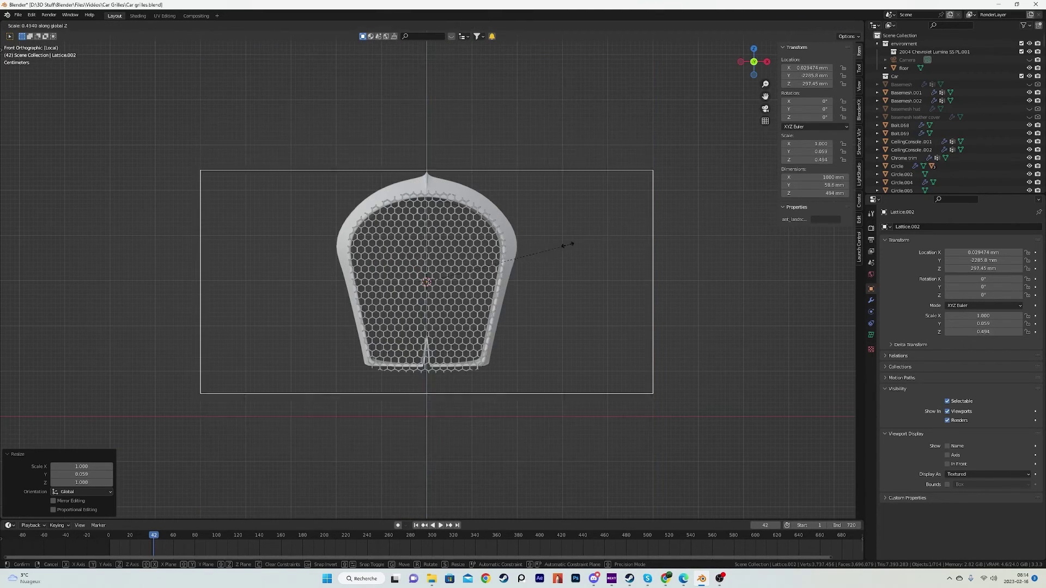
pyautogui.press('x')
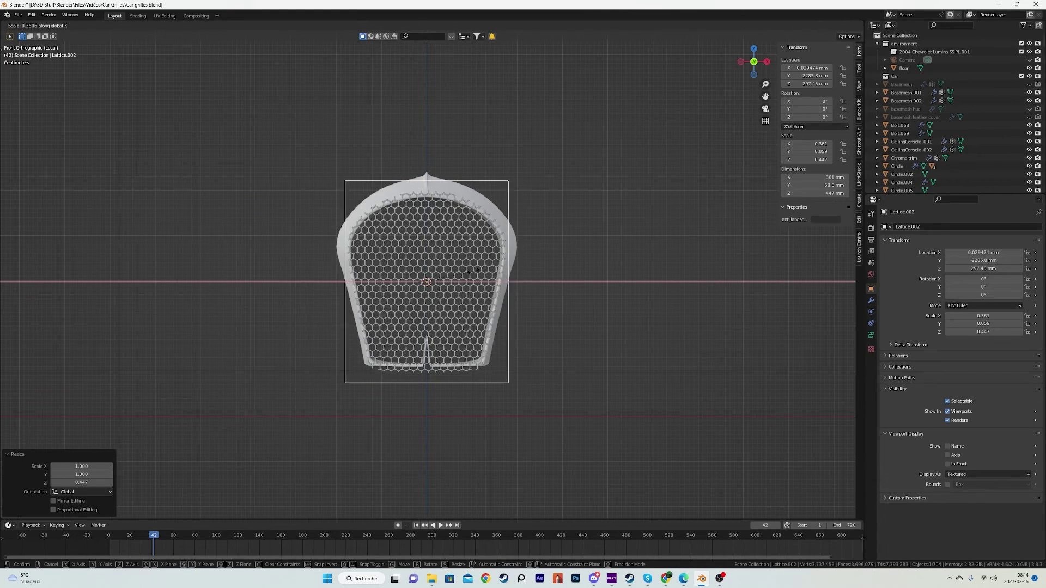
pyautogui.click(482, 278)
# Step: Add a Lattice modifier to the cut honeycomb mesh and set the new lattice cage as its object
pyautogui.moveTo(469, 278); pyautogui.dragTo(340, 226, button='middle')
pyautogui.click(369, 182)
pyautogui.click(379, 173)
pyautogui.click(380, 172)
pyautogui.click(871, 300)
pyautogui.click(916, 227)
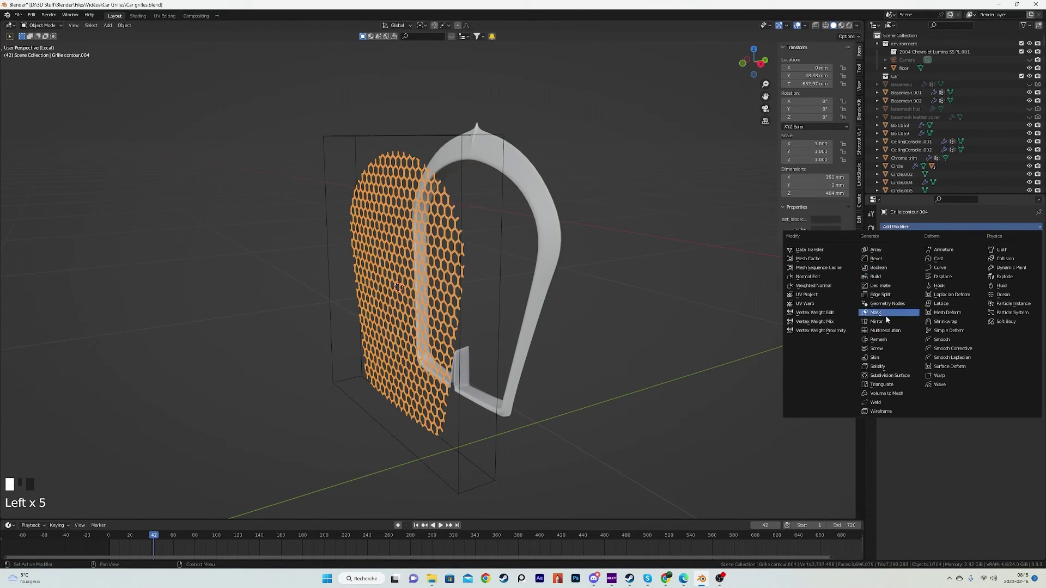
pyautogui.click(941, 303)
pyautogui.moveTo(686, 299); pyautogui.dragTo(742, 287, button='middle')
pyautogui.click(1026, 253)
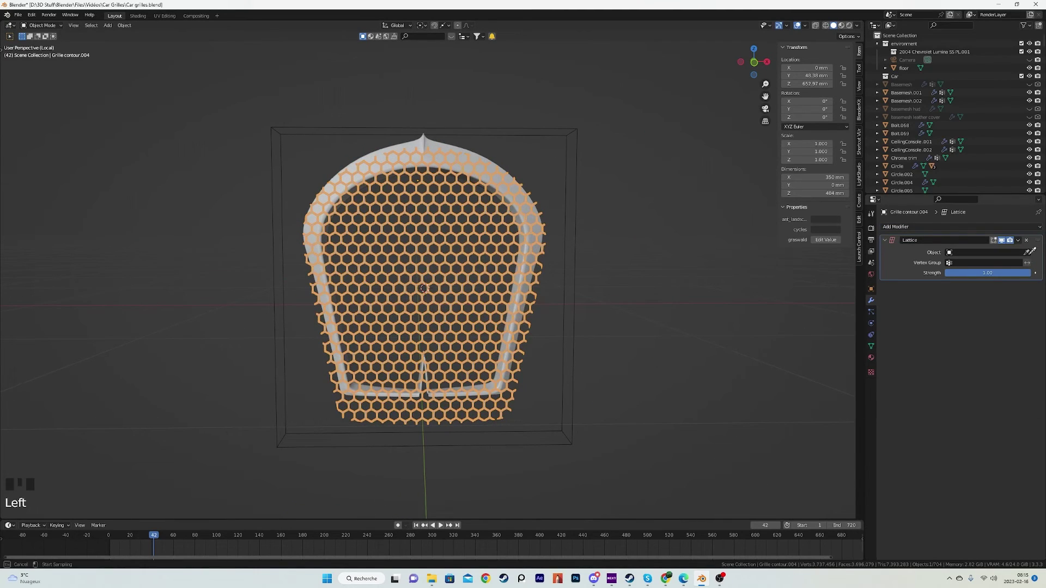
pyautogui.click(572, 133)
# Step: Set the lattice cage's resolution to 3 along U, 2 along V and 4 along W
pyautogui.moveTo(605, 159); pyautogui.dragTo(577, 174, button='middle')
pyautogui.click(566, 140)
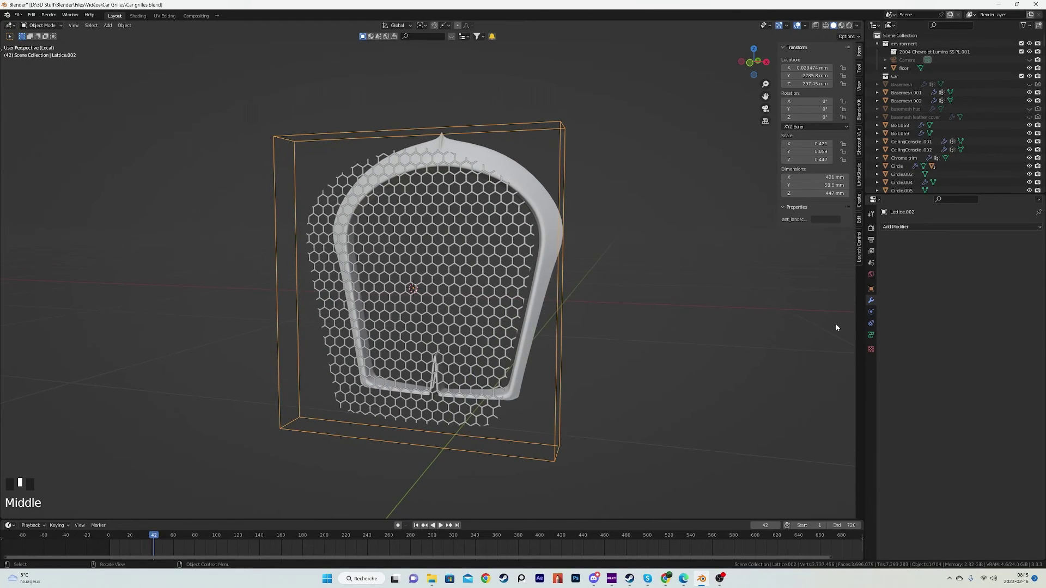
pyautogui.click(871, 336)
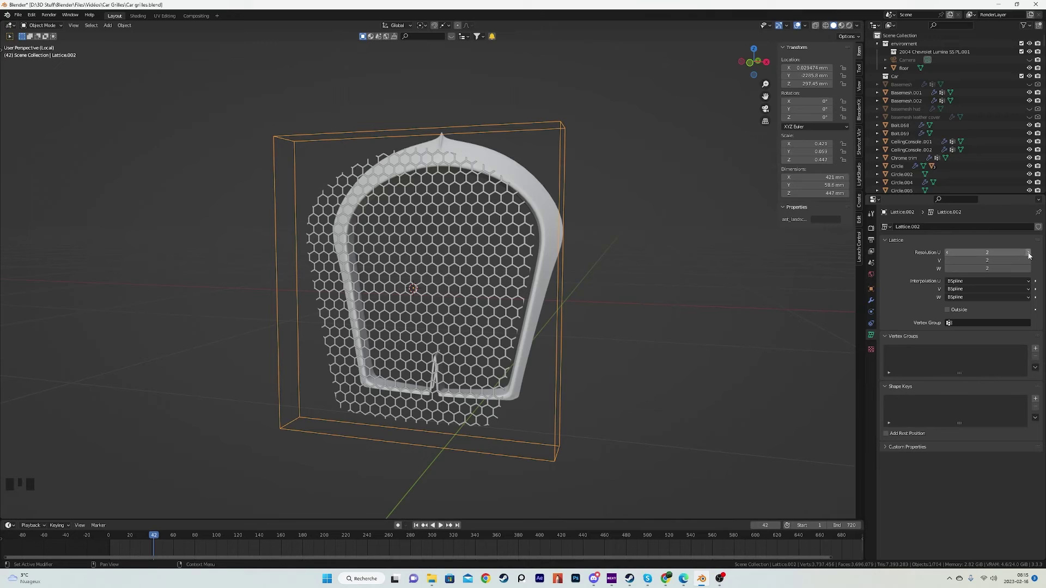
pyautogui.moveTo(966, 261); pyautogui.dragTo(973, 262)
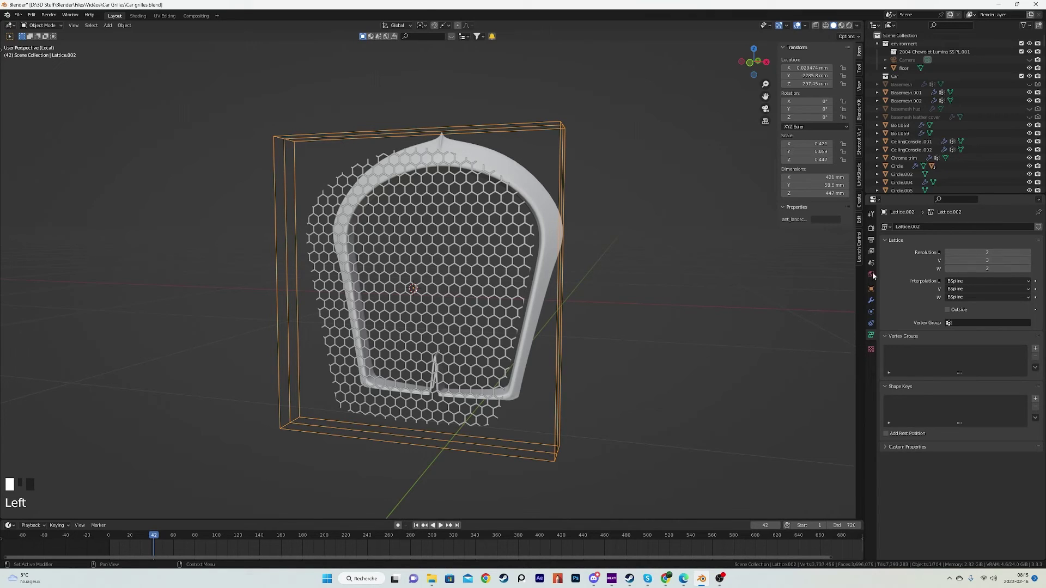
pyautogui.moveTo(544, 258); pyautogui.dragTo(430, 257, button='middle')
pyautogui.click(948, 260)
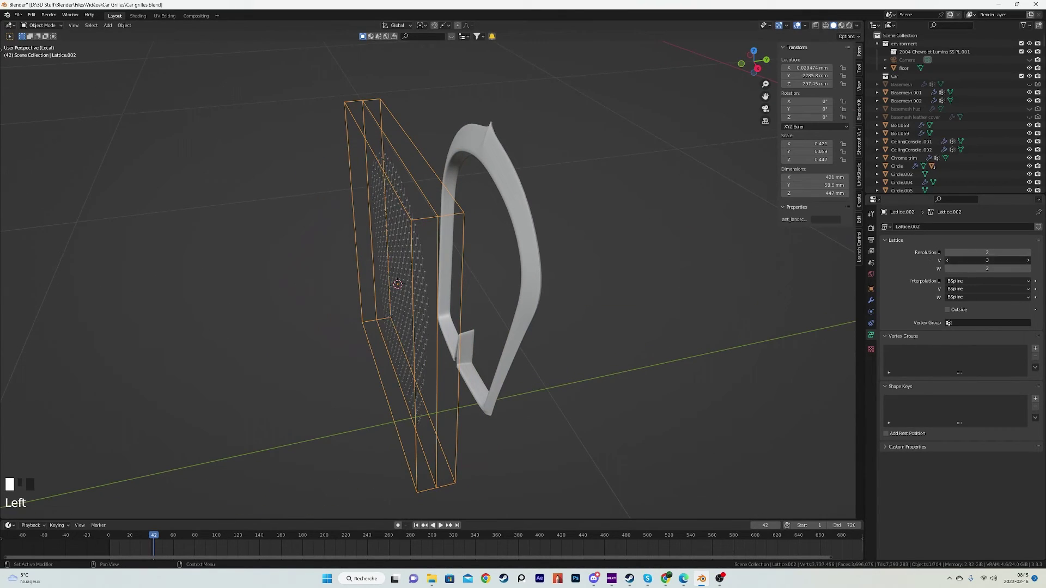
pyautogui.click(1027, 252)
pyautogui.moveTo(332, 223); pyautogui.dragTo(342, 247, button='middle')
pyautogui.click(1027, 269)
pyautogui.click(1027, 268)
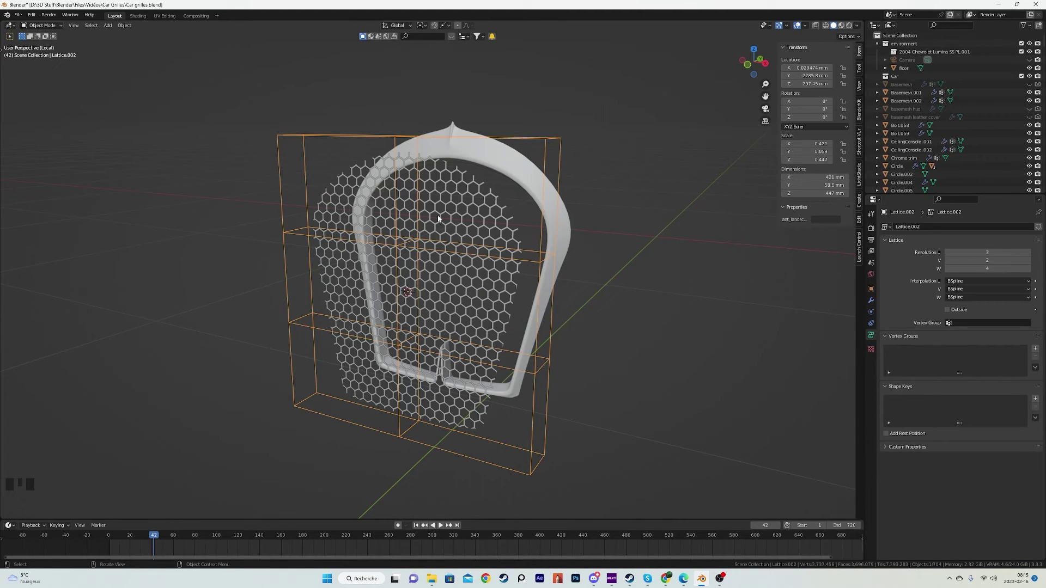
# Step: In Edit Mode from the side view, move the lattice's top row of points along Y toward the grille frame
pyautogui.press('Tab')
pyautogui.moveTo(438, 218); pyautogui.dragTo(492, 243, button='middle')
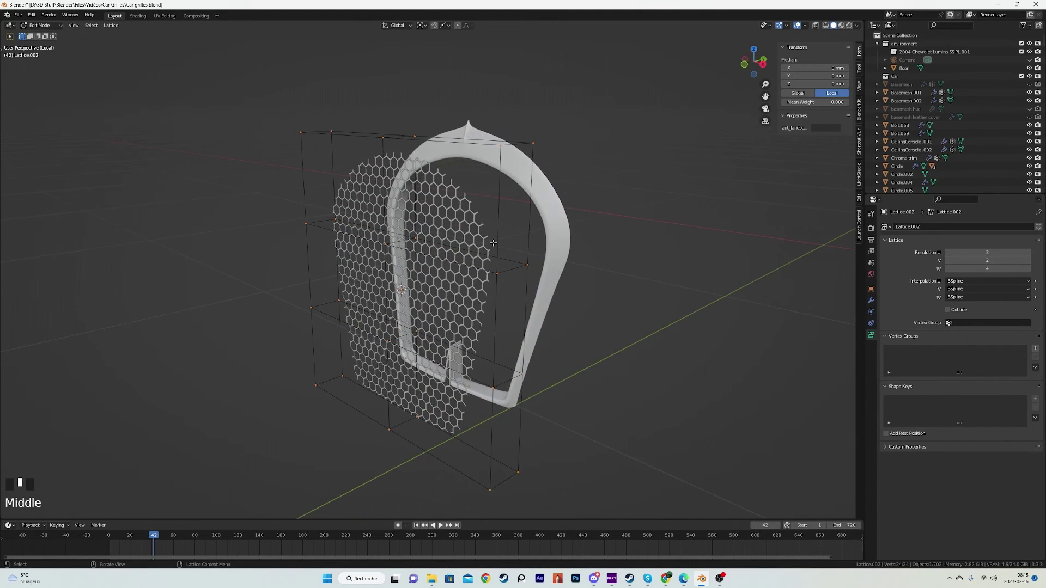
pyautogui.press('KP_1')
pyautogui.press('KP_3')
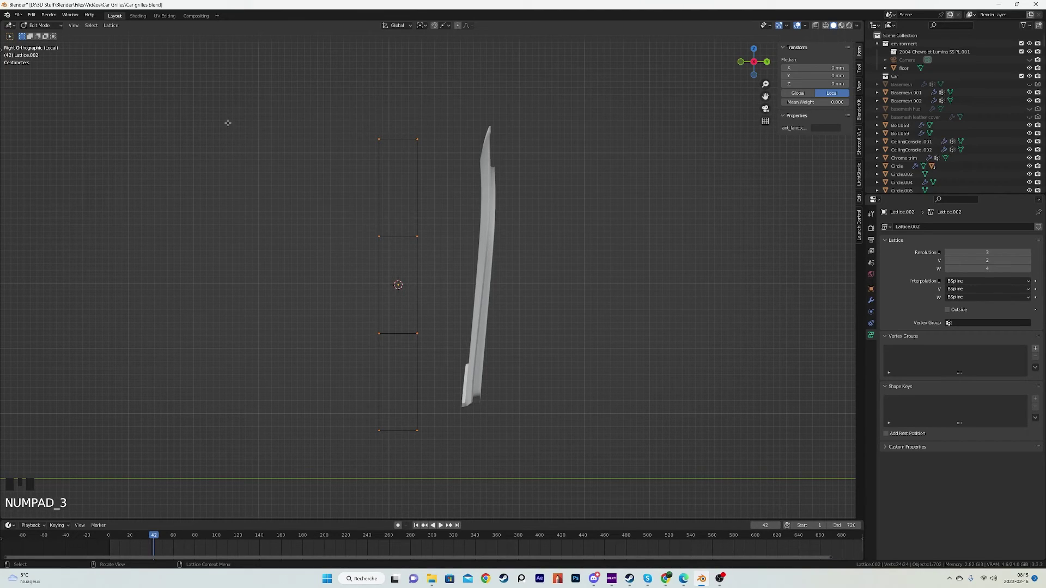
pyautogui.press('t')
pyautogui.moveTo(303, 106); pyautogui.dragTo(480, 175)
pyautogui.press('g')
pyautogui.press('y')
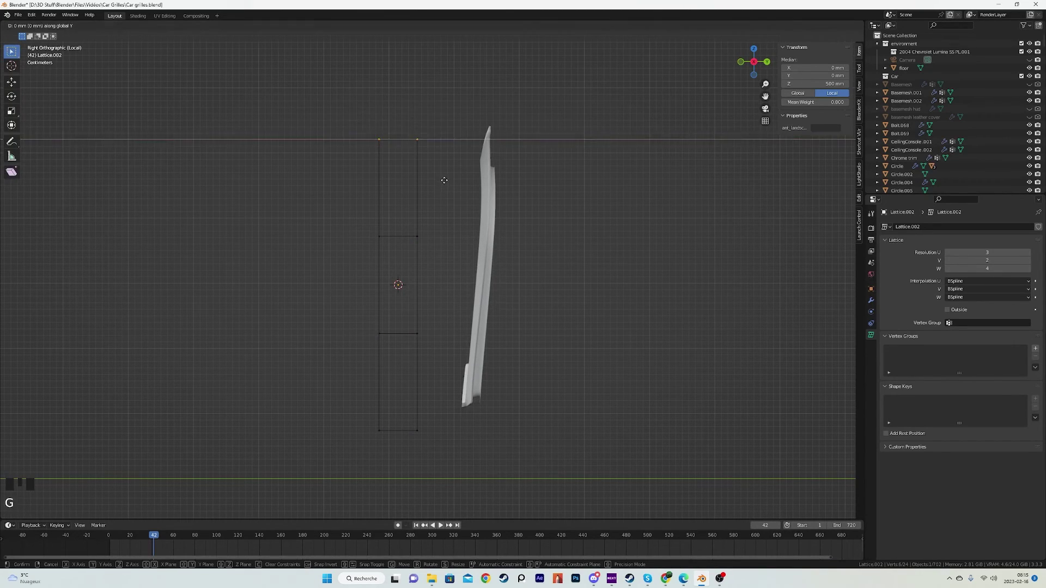
pyautogui.click(522, 190)
# Step: Move the lattice's second row of points from the top along Y toward the frame
pyautogui.moveTo(335, 210); pyautogui.dragTo(480, 276)
pyautogui.press('g')
pyautogui.press('y')
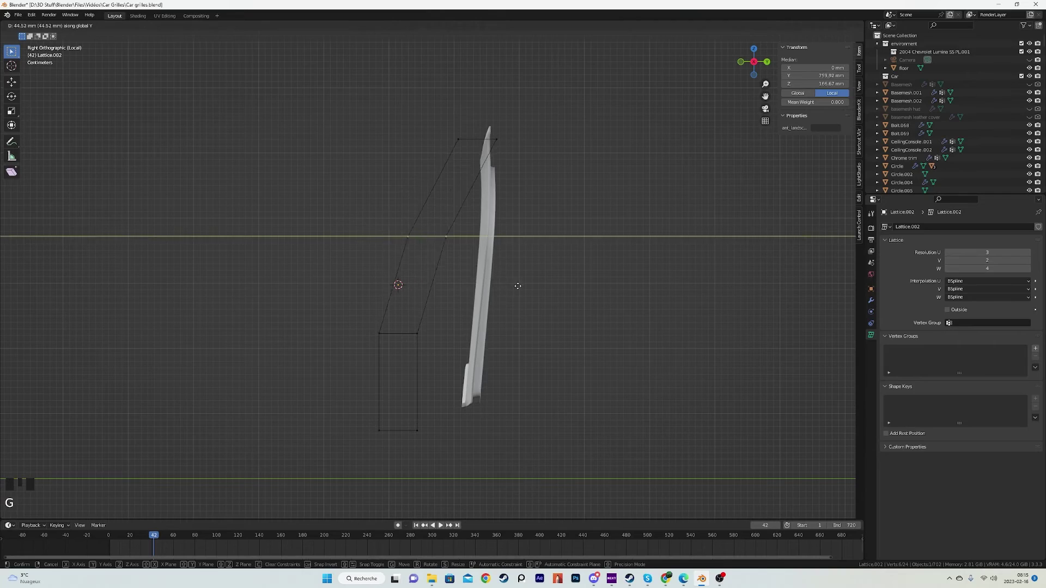
pyautogui.click(518, 285)
# Step: Return to Object Mode and add a Solidify modifier to the honeycomb mesh to give it thickness
pyautogui.press('Tab')
pyautogui.moveTo(515, 286); pyautogui.dragTo(554, 289, button='middle')
pyautogui.click(479, 283)
pyautogui.scroll(3, 479, 283)
pyautogui.click(870, 300)
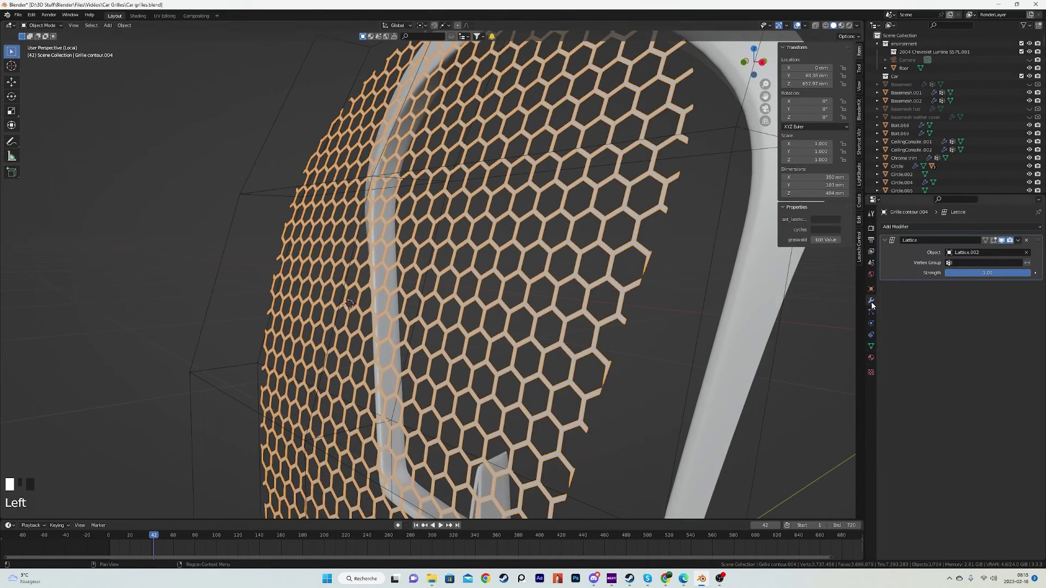
pyautogui.click(901, 230)
pyautogui.click(887, 370)
pyautogui.keyDown('shift'); pyautogui.moveTo(696, 333); pyautogui.dragTo(638, 247, button='middle'); pyautogui.keyUp('shift')
pyautogui.click(656, 145)
pyautogui.moveTo(655, 145); pyautogui.dragTo(520, 268, button='middle')
pyautogui.scroll(-3, 476, 281)
pyautogui.moveTo(475, 281); pyautogui.dragTo(485, 253, button='middle')
# Step: Edit the lattice from the side and move its three lower rows of points along Y toward the frame
pyautogui.click(484, 254)
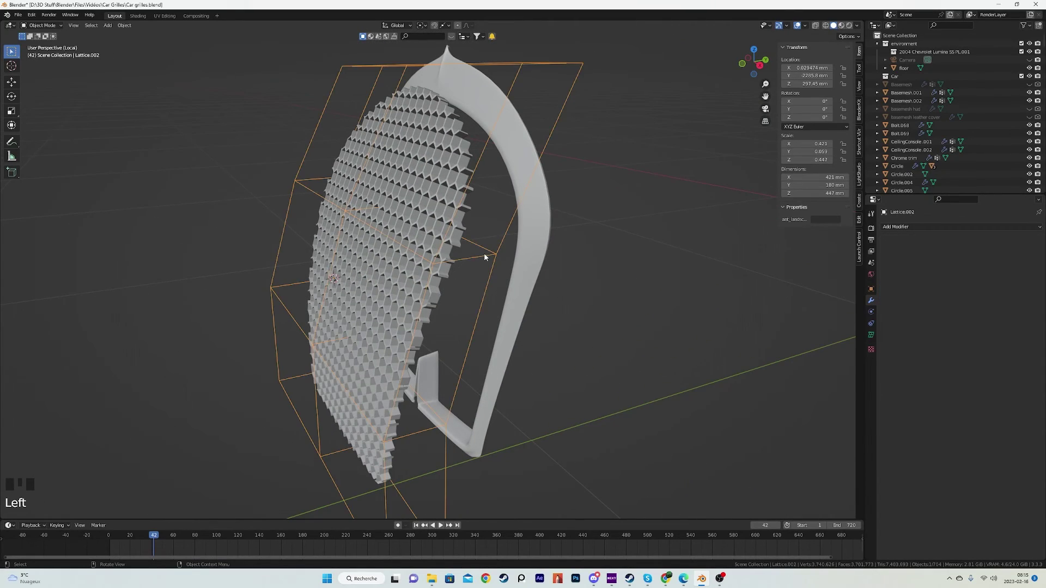
pyautogui.press('KP_1')
pyautogui.press('KP_3')
pyautogui.press('Tab')
pyautogui.moveTo(276, 162); pyautogui.dragTo(479, 495)
pyautogui.scroll(2, 479, 495)
pyautogui.press('g')
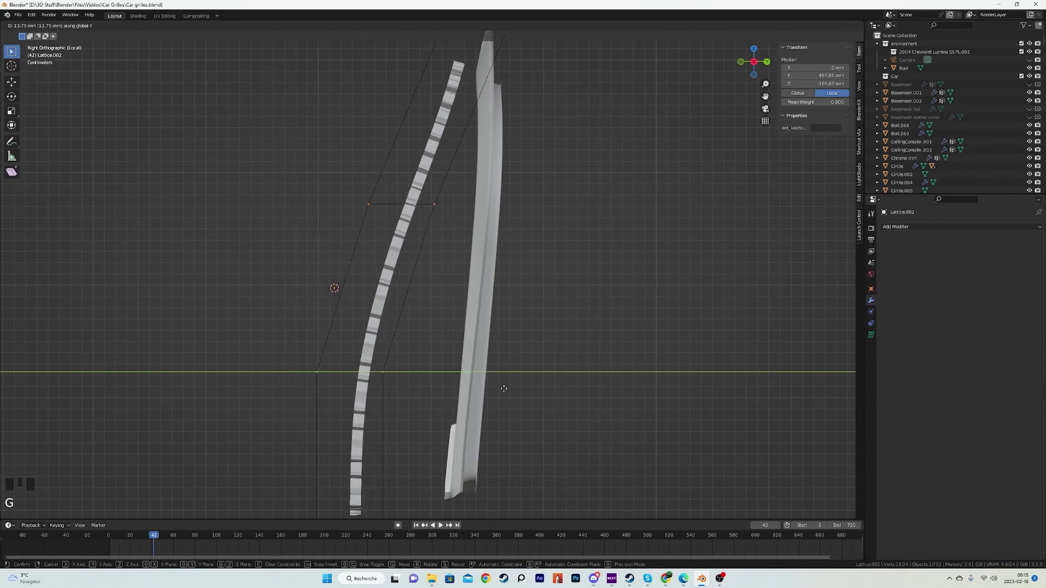
pyautogui.click(574, 385)
# Step: In wireframe display, shift the lattice's top row of points about 4 mm along Y
pyautogui.scroll(-1, 443, 133)
pyautogui.press('a')
pyautogui.press('z')
pyautogui.press('g')
pyautogui.press('y')
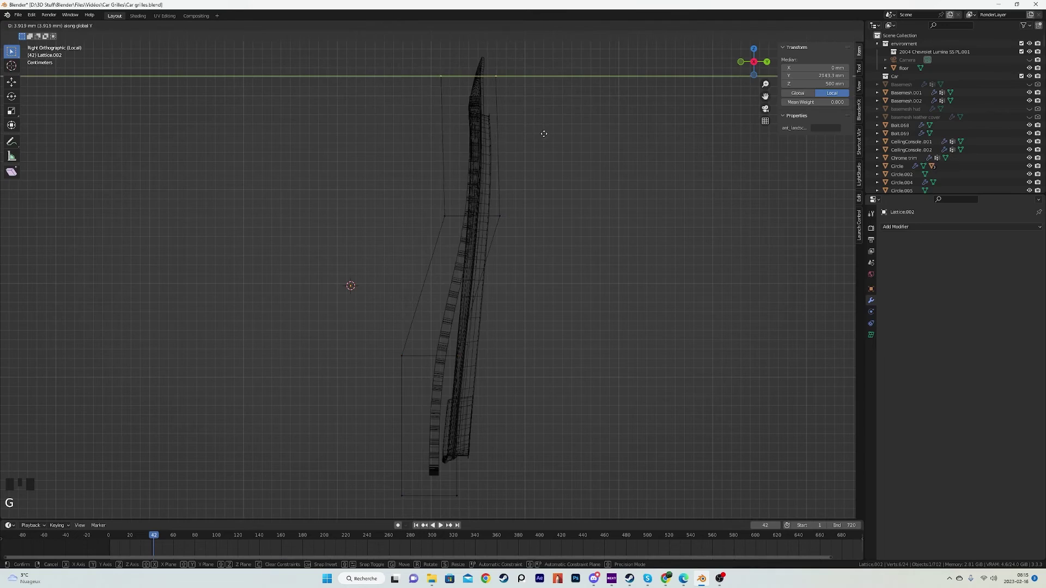
pyautogui.click(547, 132)
# Step: Move the lattice's third row of points about 31.8 mm along Y to follow the frame's profile
pyautogui.press('z')
pyautogui.click(561, 203)
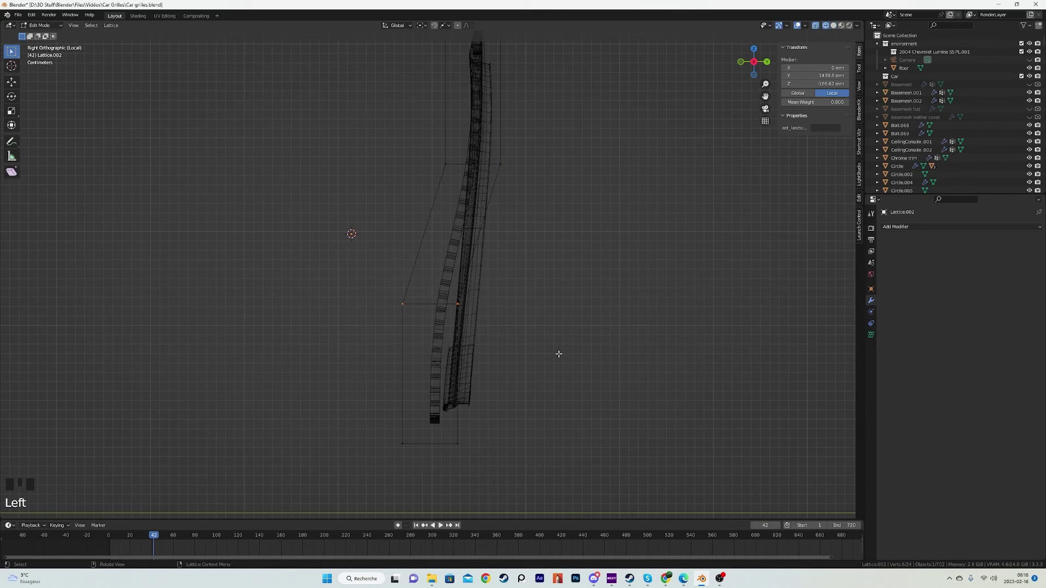
pyautogui.press('g')
pyautogui.press('y')
pyautogui.click(573, 341)
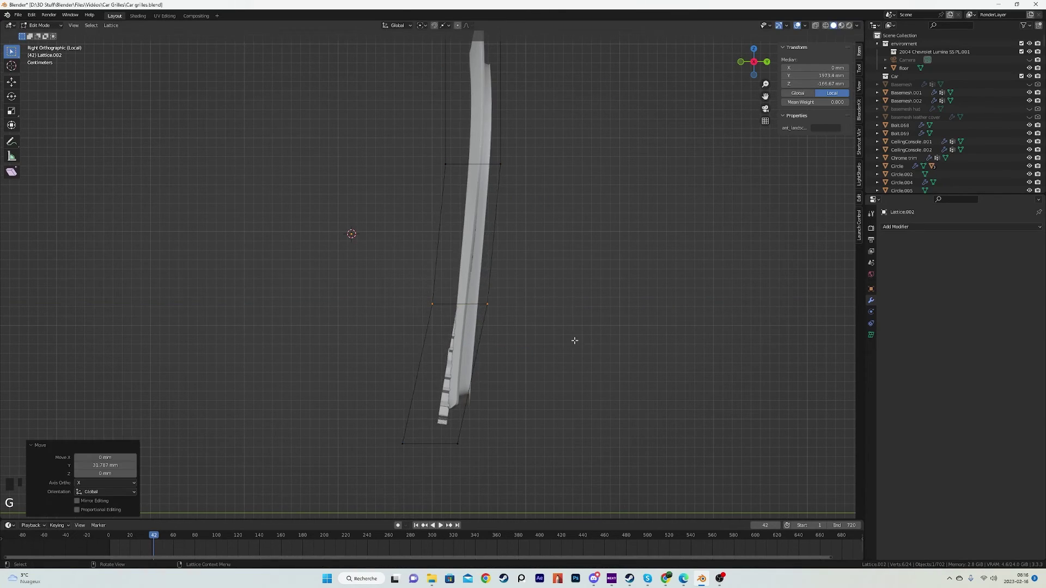
# Step: Move the lattice's bottom row of points about 10 mm along Y to meet the frame's lower end
pyautogui.press('z')
pyautogui.click(352, 389)
pyautogui.press('z')
pyautogui.click(581, 462)
pyautogui.press('g')
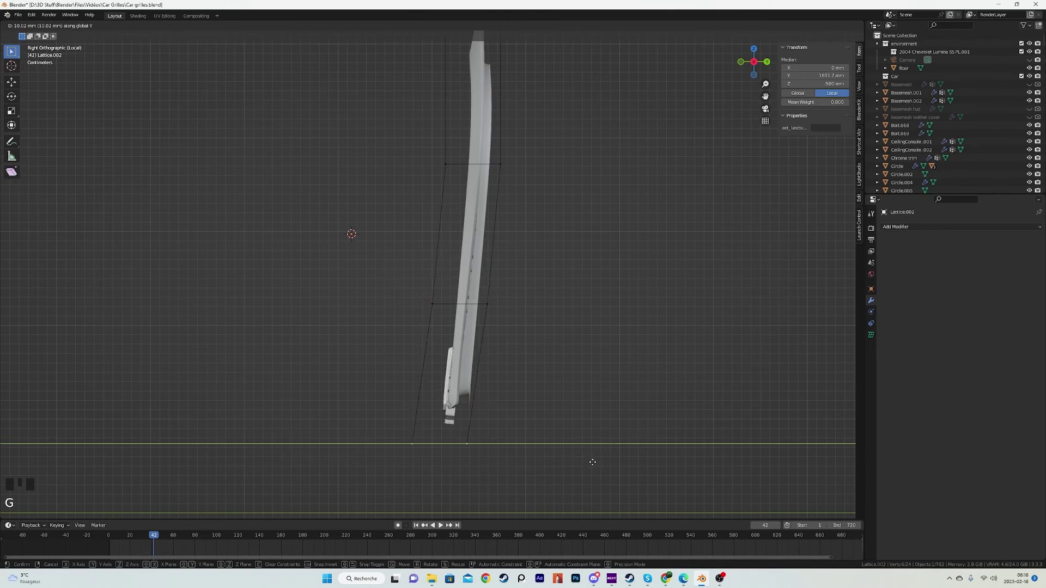
pyautogui.click(592, 462)
# Step: Select the lattice points on both sides of the cage and move them along Y to curve the honeycomb
pyautogui.moveTo(592, 462); pyautogui.dragTo(518, 416, button='middle')
pyautogui.scroll(-2, 342, 292)
pyautogui.moveTo(342, 291); pyautogui.dragTo(237, 98, button='middle')
pyautogui.moveTo(237, 99); pyautogui.dragTo(326, 444)
pyautogui.keyDown('shift'); pyautogui.moveTo(459, 116); pyautogui.dragTo(661, 378); pyautogui.keyUp('shift')
pyautogui.hotkey('shift', 'z')
pyautogui.moveTo(660, 378); pyautogui.dragTo(405, 271, button='middle')
pyautogui.scroll(3, 562, 320)
pyautogui.press('g')
pyautogui.press('y')
pyautogui.click(572, 317)
# Step: Select the central lattice points and move them along Y to fit the honeycomb to the frame's curvature
pyautogui.press('z')
pyautogui.press('a')
pyautogui.moveTo(361, 163); pyautogui.dragTo(450, 315)
pyautogui.press('z')
pyautogui.click(541, 373)
pyautogui.moveTo(542, 373); pyautogui.dragTo(434, 327, button='middle')
pyautogui.press('g')
pyautogui.press('y')
pyautogui.click(485, 332)
# Step: Return to Object Mode, hide the lattice and display the honeycomb in Rendered shading
pyautogui.press('Tab')
pyautogui.scroll(3, 542, 282)
pyautogui.press('h')
pyautogui.click(479, 287)
pyautogui.scroll(3, 433, 332)
pyautogui.press('z')
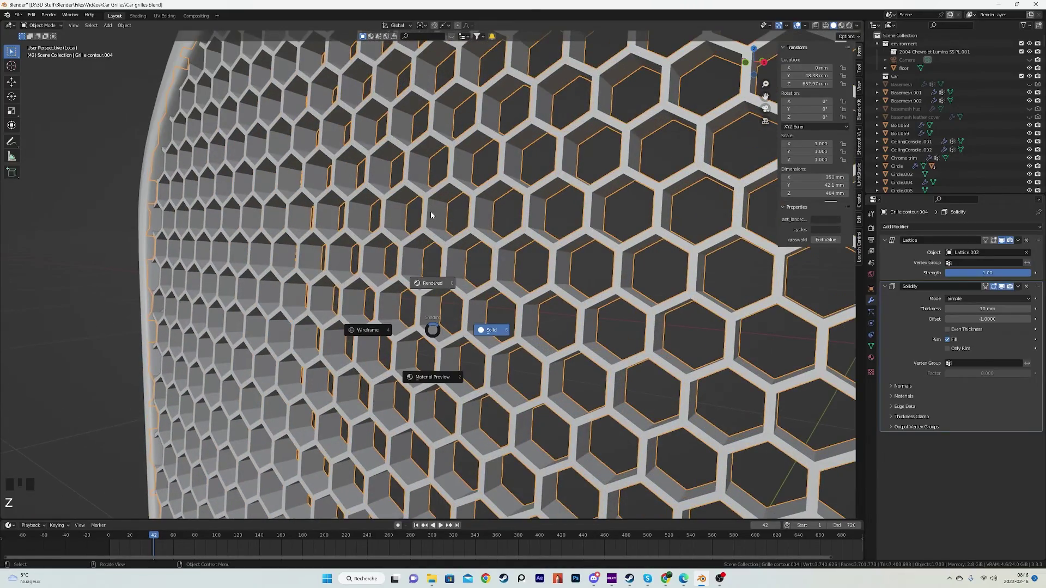
pyautogui.click(426, 270)
pyautogui.scroll(-6, 716, 270)
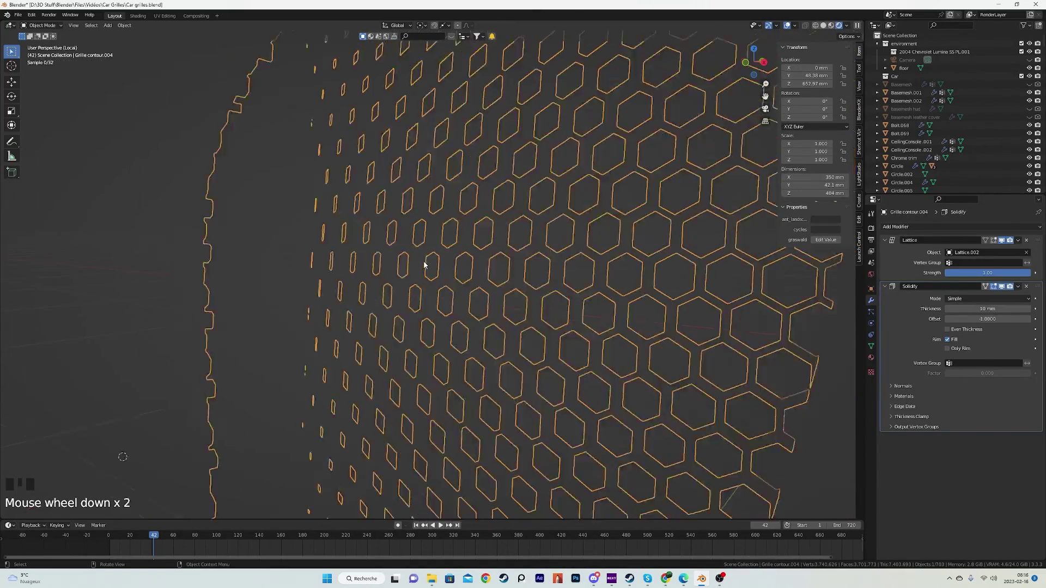
# Step: Move the honeycomb along Y to a location of about 53.7 mm so it sits within the frame
pyautogui.moveTo(490, 283); pyautogui.dragTo(501, 366, button='middle')
pyautogui.hotkey('alt', 'a')
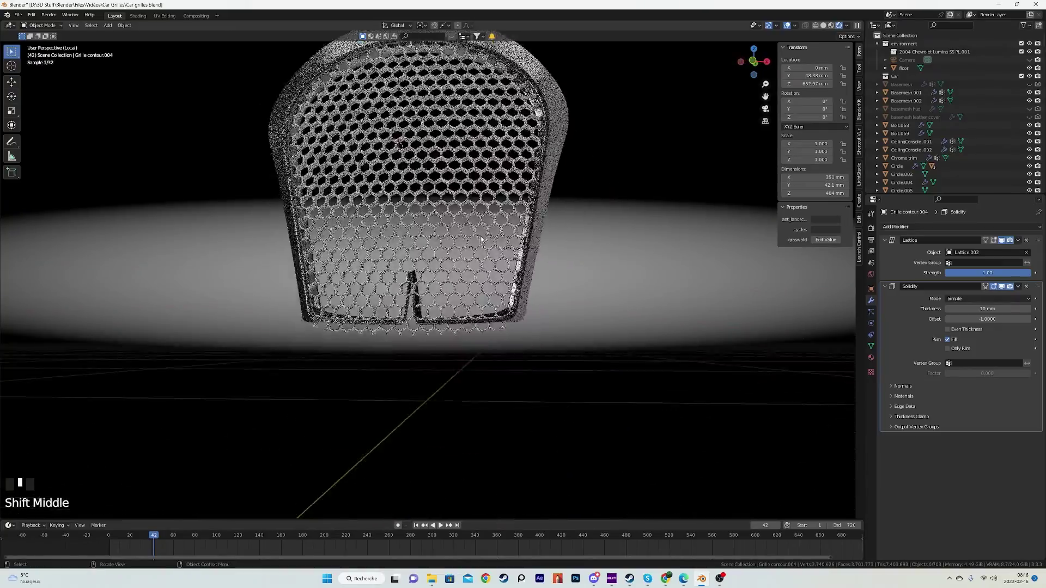
pyautogui.scroll(3, 501, 366)
pyautogui.scroll(2, 469, 334)
pyautogui.moveTo(468, 335); pyautogui.dragTo(367, 251, button='middle')
pyautogui.scroll(-1, 318, 172)
pyautogui.scroll(2, 367, 251)
pyautogui.press('g')
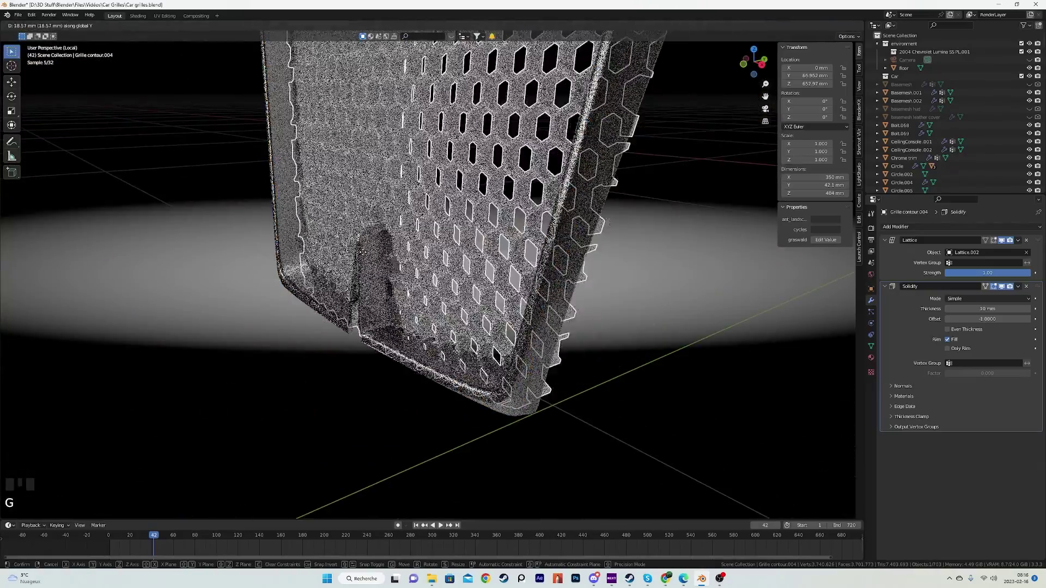
pyautogui.click(360, 252)
# Step: Leave local view and examine the honeycomb grille on the full car in Rendered shading
pyautogui.moveTo(361, 252); pyautogui.dragTo(441, 313, button='middle')
pyautogui.scroll(-4, 458, 291)
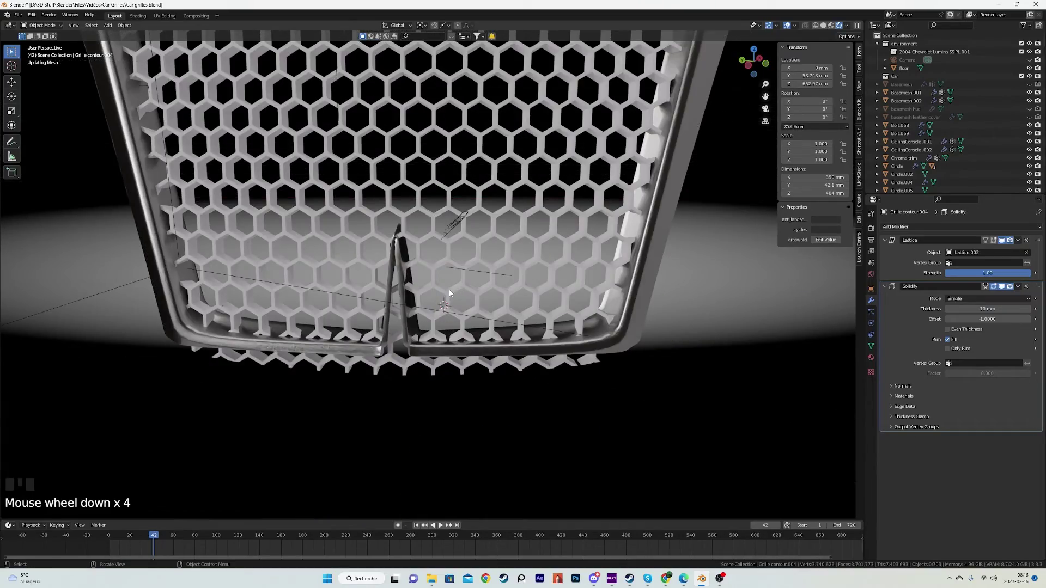
pyautogui.scroll(7, 379, 303)
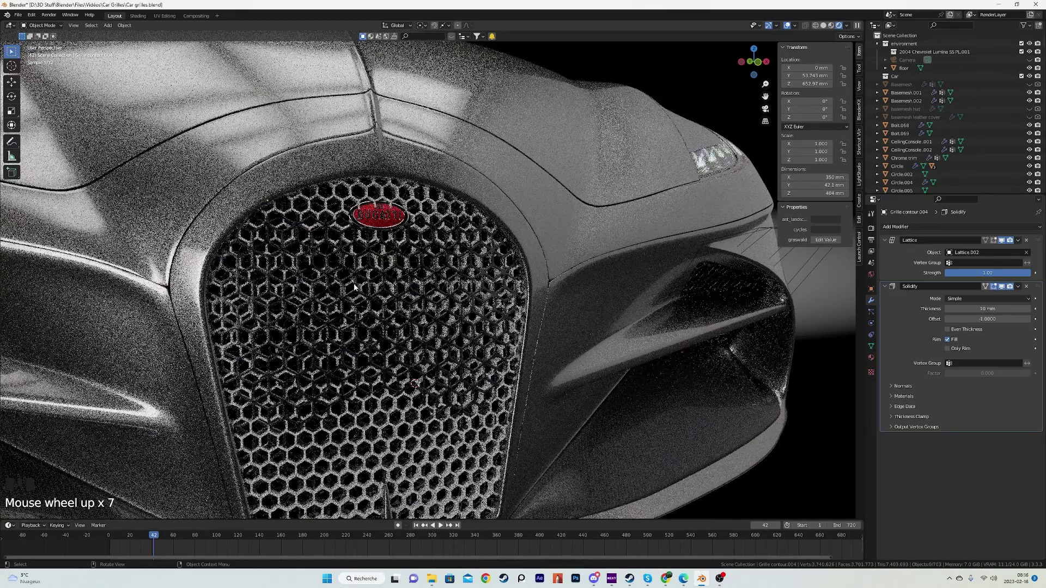
# Step: Switch to Solid shading and hide the car's original grille mesh
pyautogui.press('z')
pyautogui.click(363, 277)
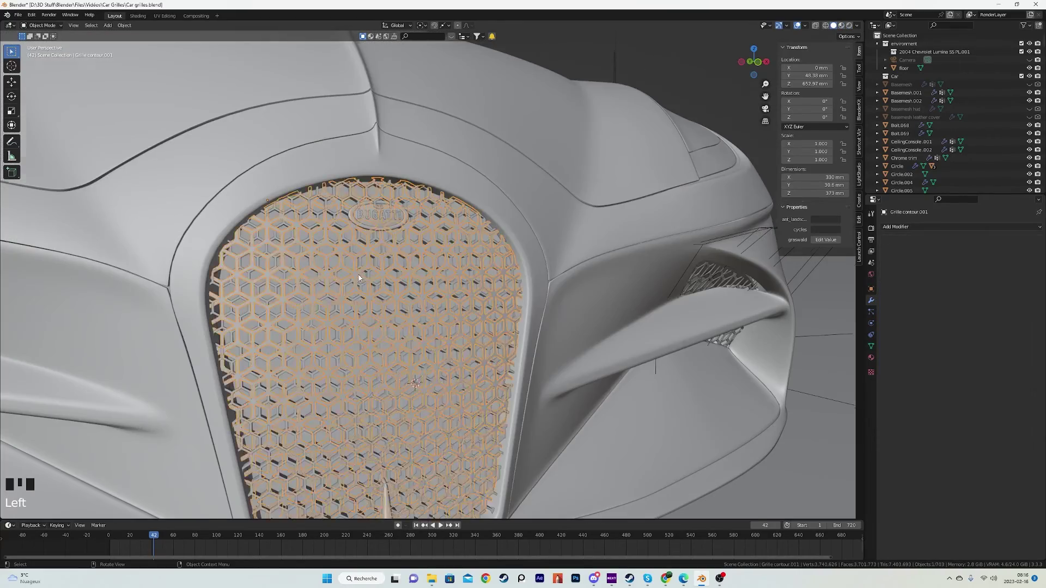
pyautogui.scroll(1, 358, 274)
pyautogui.scroll(-6, 358, 275)
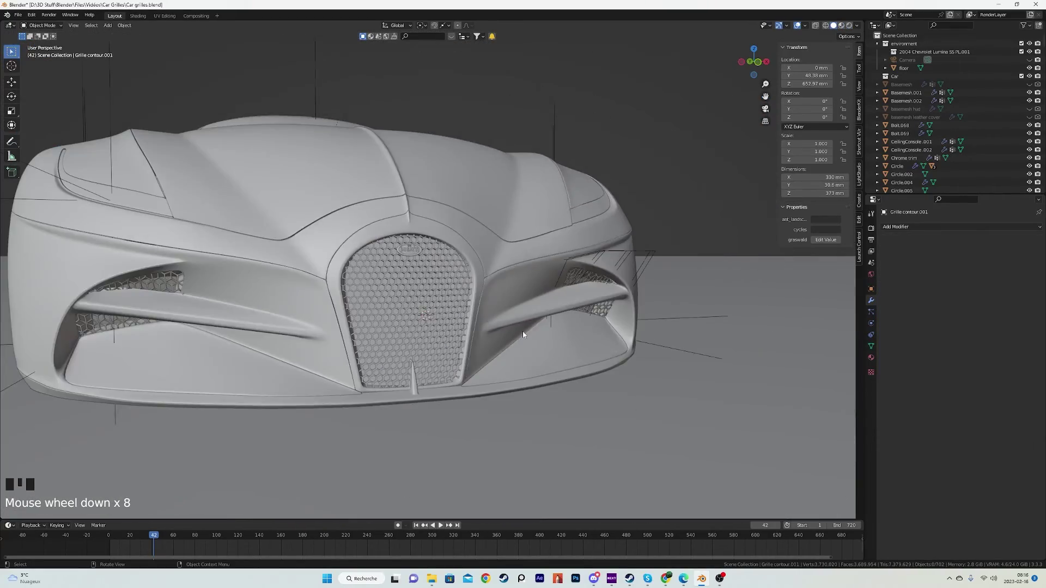
# Step: Examine the new honeycomb grille on the car's front from several angles in Rendered shading
pyautogui.press('z')
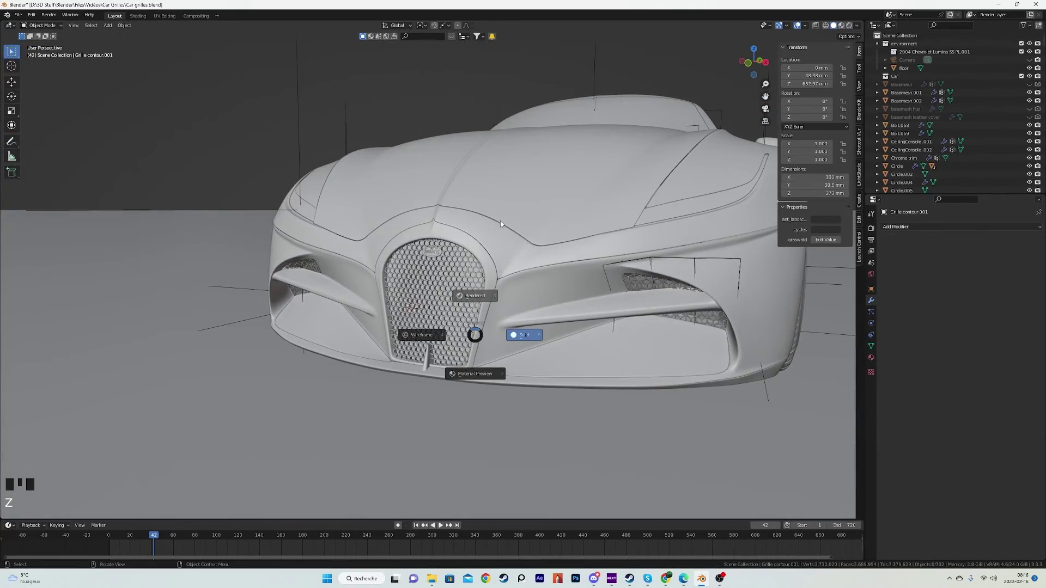
pyautogui.click(480, 270)
pyautogui.scroll(-2, 437, 287)
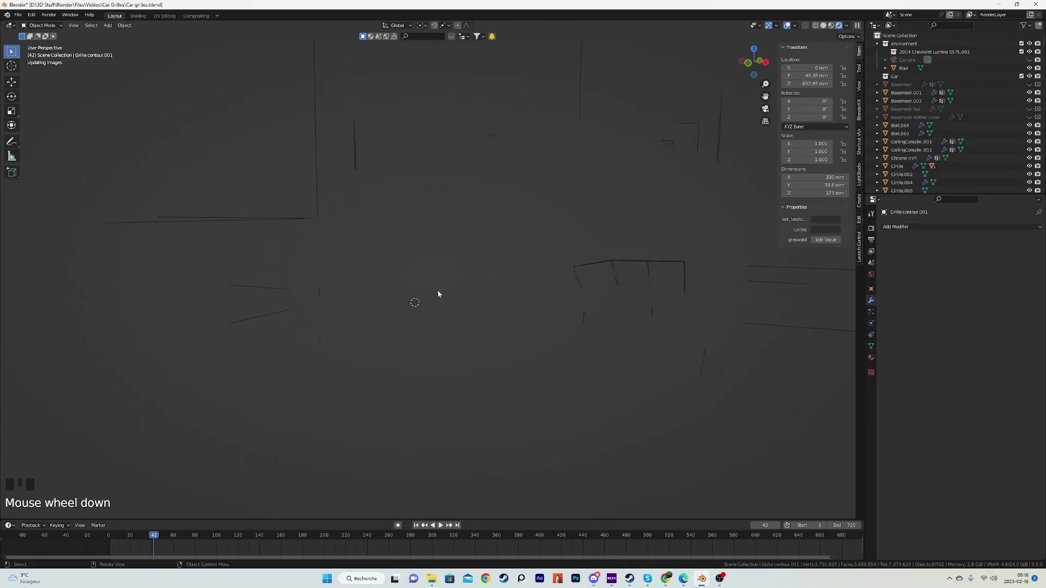
pyautogui.moveTo(436, 308); pyautogui.dragTo(553, 374, button='middle')
pyautogui.scroll(4, 480, 306)
pyautogui.scroll(-6, 553, 275)
pyautogui.moveTo(553, 275)
pyautogui.mouseDown(button='middle')
pyautogui.moveTo(581, 269)
pyautogui.moveTo(361, 282)
pyautogui.moveTo(433, 275)
pyautogui.moveTo(527, 289)
pyautogui.moveTo(463, 207)
pyautogui.moveTo(452, 107)
pyautogui.mouseUp(button='middle')
pyautogui.scroll(4, 412, 266)
pyautogui.scroll(-9, 454, 291)
pyautogui.scroll(7, 454, 291)
# Step: Undo the last changes to bring back the original grille mesh
pyautogui.hotkey('ctrl', 'z')
pyautogui.hotkey('ctrl', 'z')
pyautogui.hotkey('ctrl', 'z')
pyautogui.scroll(3, 473, 304)
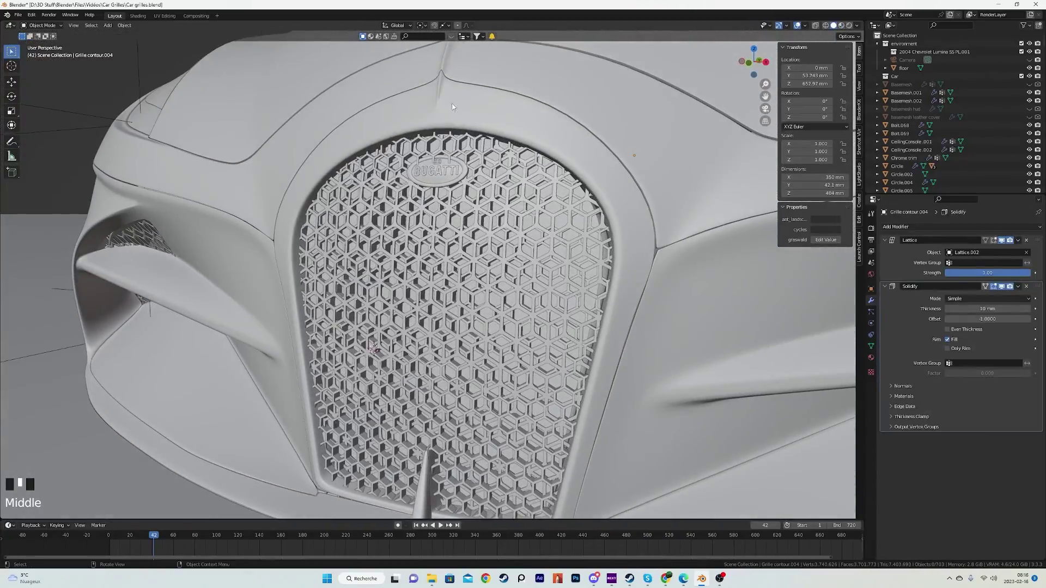
# Step: Isolate the grille frame, inspect its mesh and an edge loop in wireframe Edit Mode, and return to the full car
pyautogui.click(516, 162)
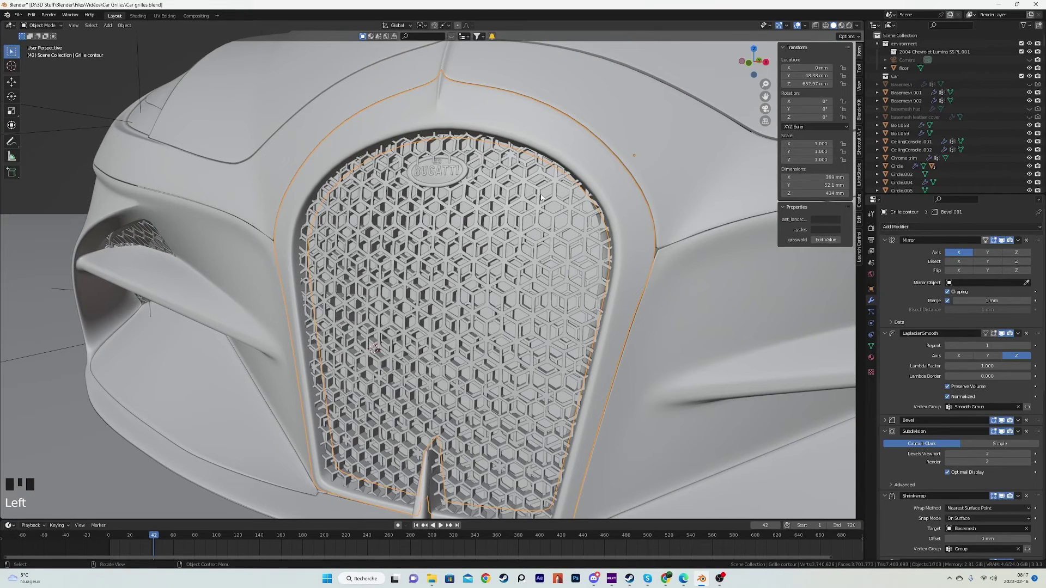
pyautogui.press('KP_Divide')
pyautogui.moveTo(518, 210)
pyautogui.mouseDown(button='middle')
pyautogui.moveTo(497, 215)
pyautogui.moveTo(527, 228)
pyautogui.moveTo(488, 198)
pyautogui.mouseUp(button='middle')
pyautogui.press('Tab')
pyautogui.press('z')
pyautogui.press('1')
pyautogui.press('a')
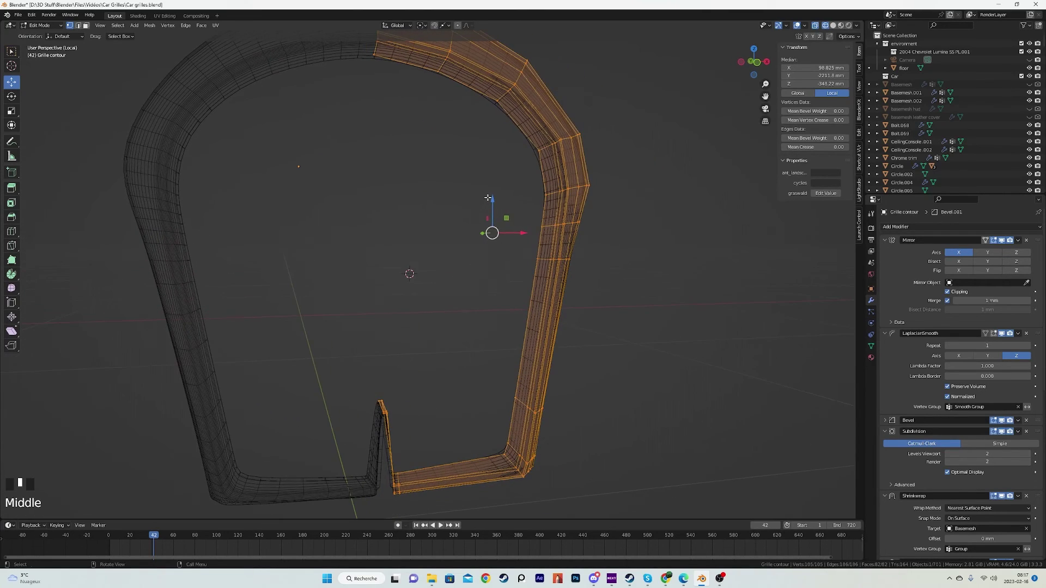
pyautogui.keyDown('alt'); pyautogui.click(514, 127); pyautogui.keyUp('alt')
pyautogui.moveTo(514, 127)
pyautogui.mouseDown(button='middle')
pyautogui.moveTo(491, 261)
pyautogui.moveTo(518, 279)
pyautogui.moveTo(446, 272)
pyautogui.moveTo(468, 261)
pyautogui.mouseUp(button='middle')
pyautogui.press('Tab')
pyautogui.press('KP_Divide')
pyautogui.press('z')
# Step: Delete the newly made honeycomb mesh from the car's front and save the file
pyautogui.scroll(3, 443, 270)
pyautogui.press('x')
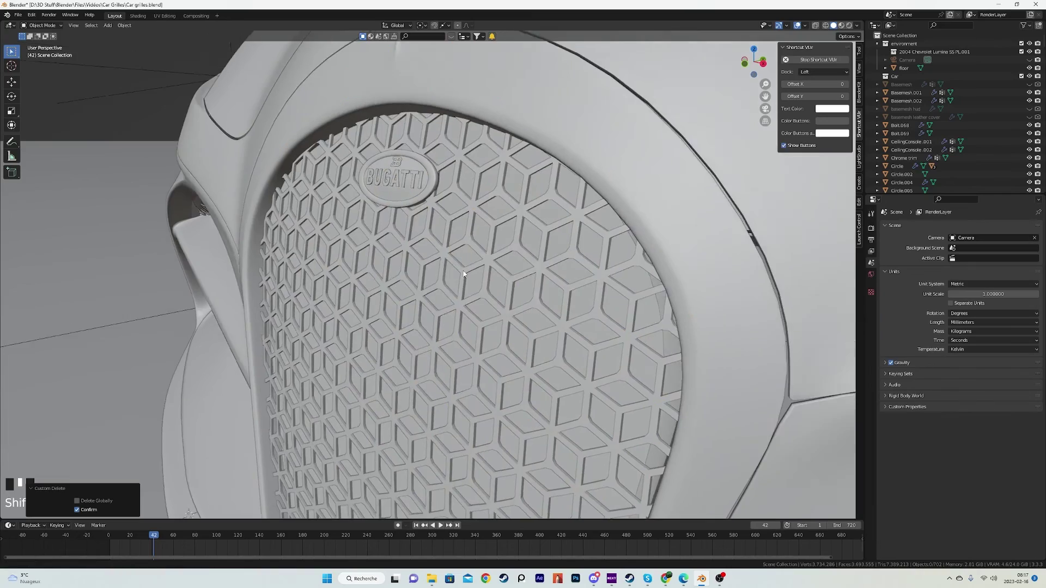
pyautogui.scroll(4, 477, 283)
pyautogui.scroll(-8, 479, 293)
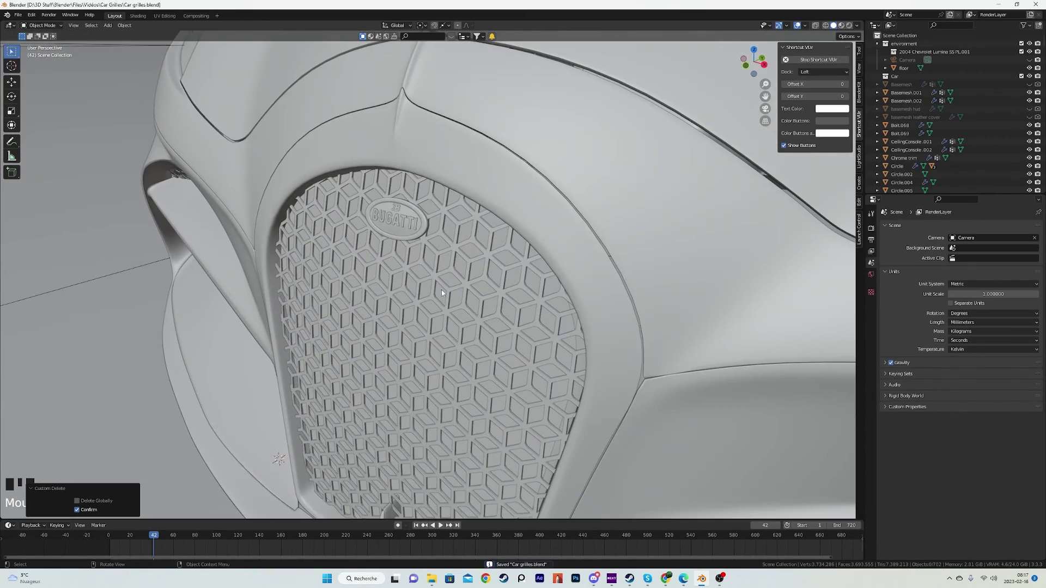
pyautogui.hotkey('ctrl', 's')
pyautogui.scroll(3, 440, 321)
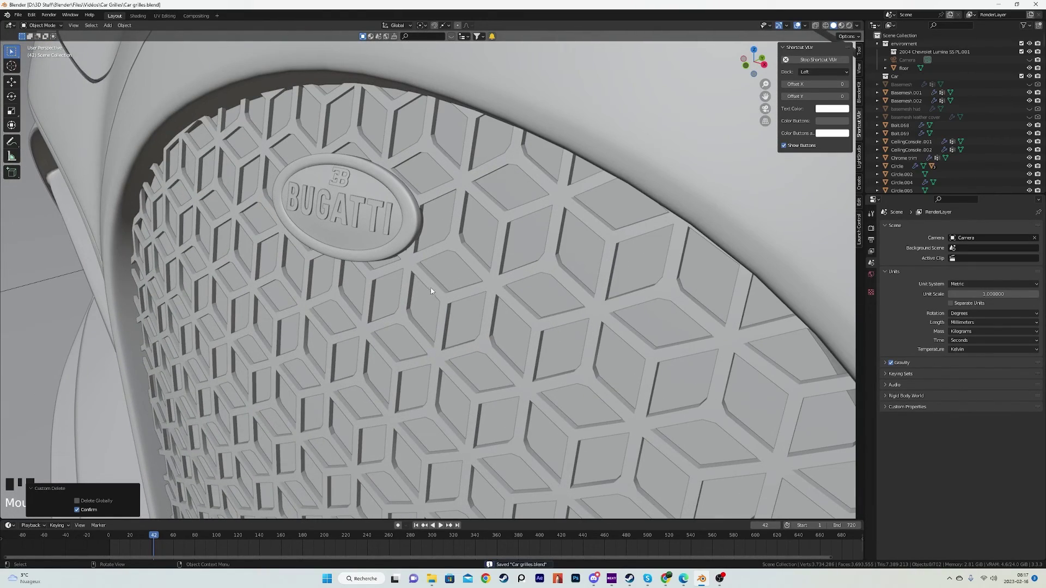
pyautogui.moveTo(445, 270); pyautogui.dragTo(396, 314, button='middle')
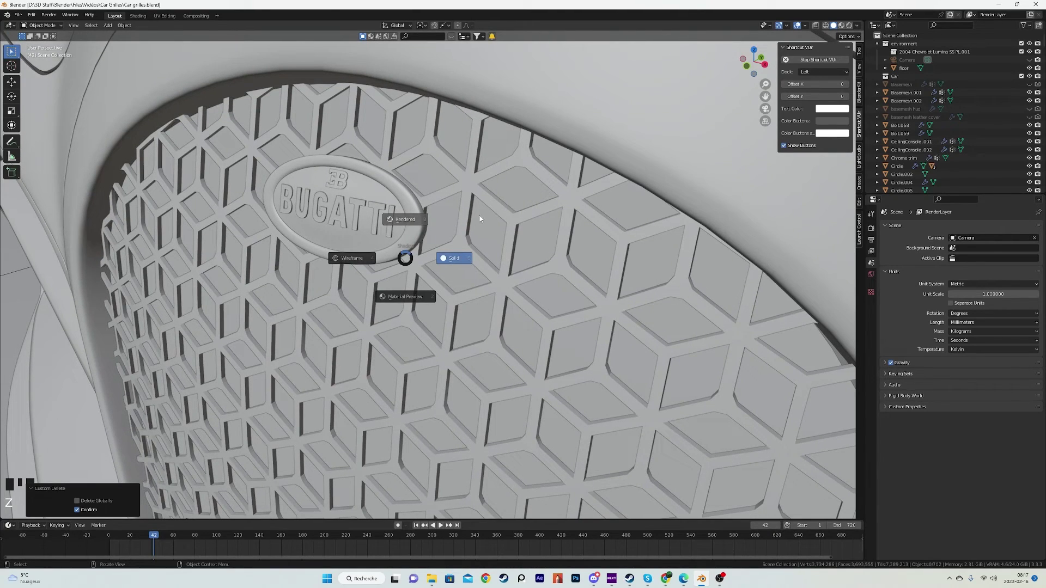
# Step: View the front grille in Rendered shading, select the contour panel behind the mesh and isolate it in Solid shading
pyautogui.press('8')
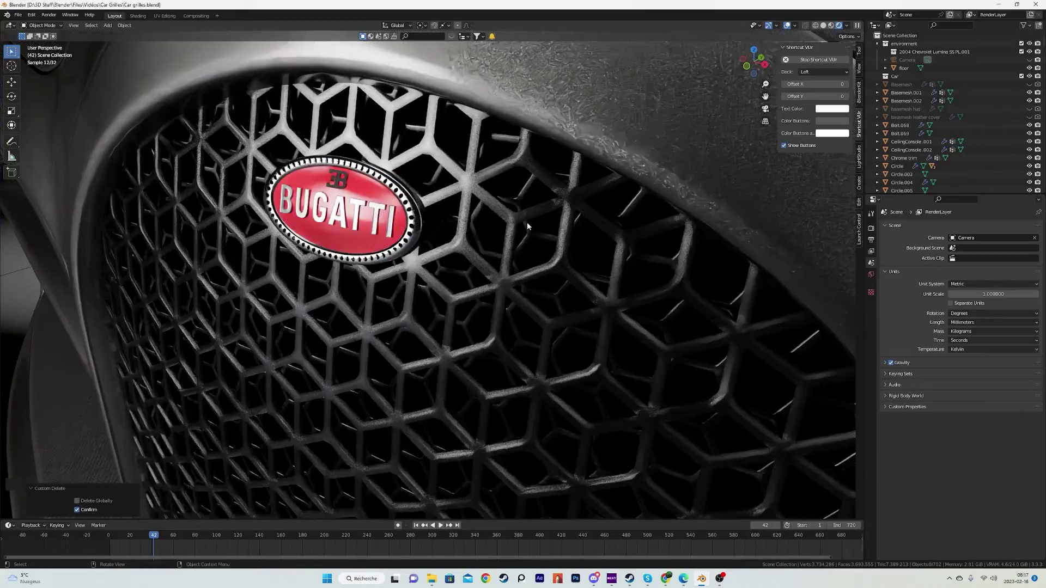
pyautogui.moveTo(527, 221); pyautogui.dragTo(376, 256, button='middle')
pyautogui.click(395, 269)
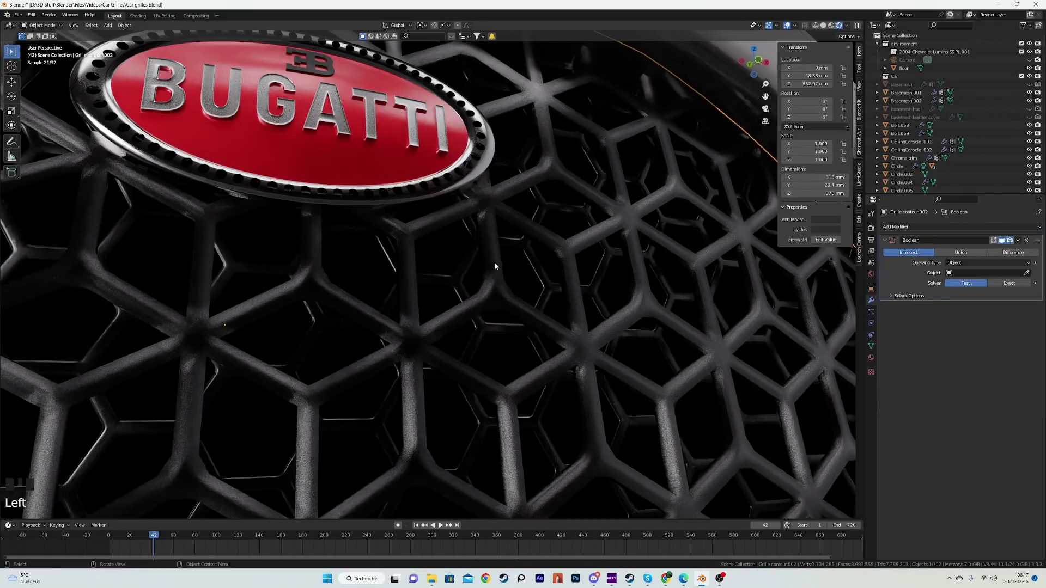
pyautogui.scroll(-11, 483, 267)
pyautogui.scroll(1, 446, 292)
pyautogui.scroll(1, 447, 290)
pyautogui.press('KP_Divide')
pyautogui.scroll(1, 447, 295)
pyautogui.scroll(-1, 484, 307)
pyautogui.press('z')
pyautogui.click(587, 299)
pyautogui.moveTo(520, 296); pyautogui.dragTo(295, 299, button='middle')
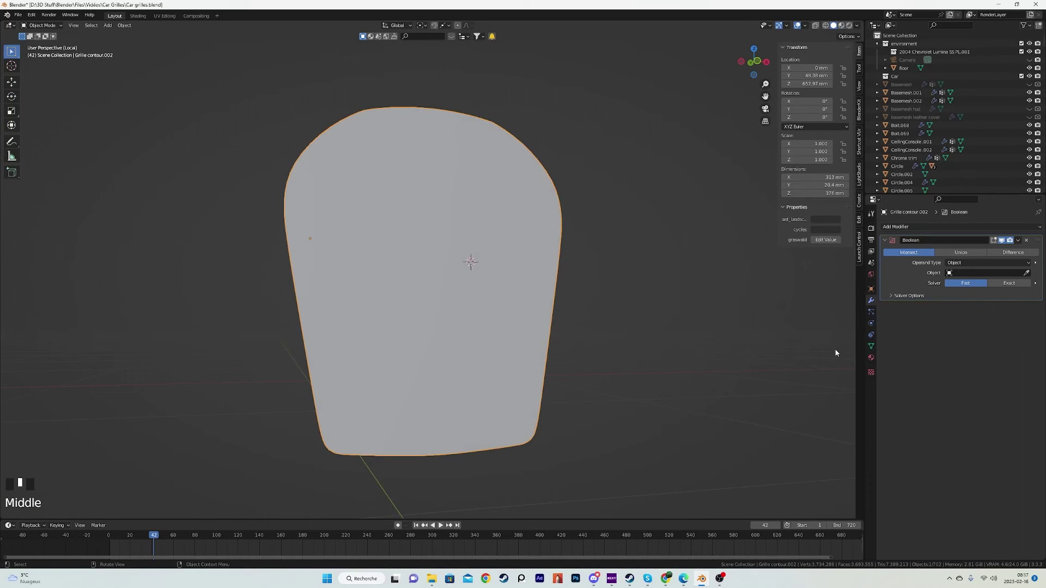
# Step: Show the panel's material settings, search BlenderKit materials for "steel perforated" and preview Expanded Steel
pyautogui.click(871, 358)
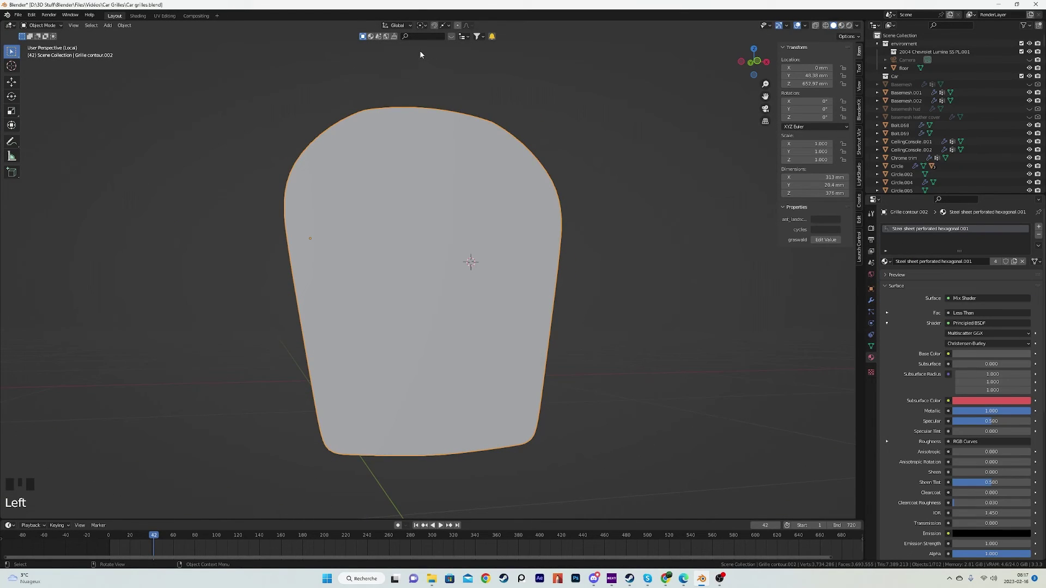
pyautogui.click(381, 38)
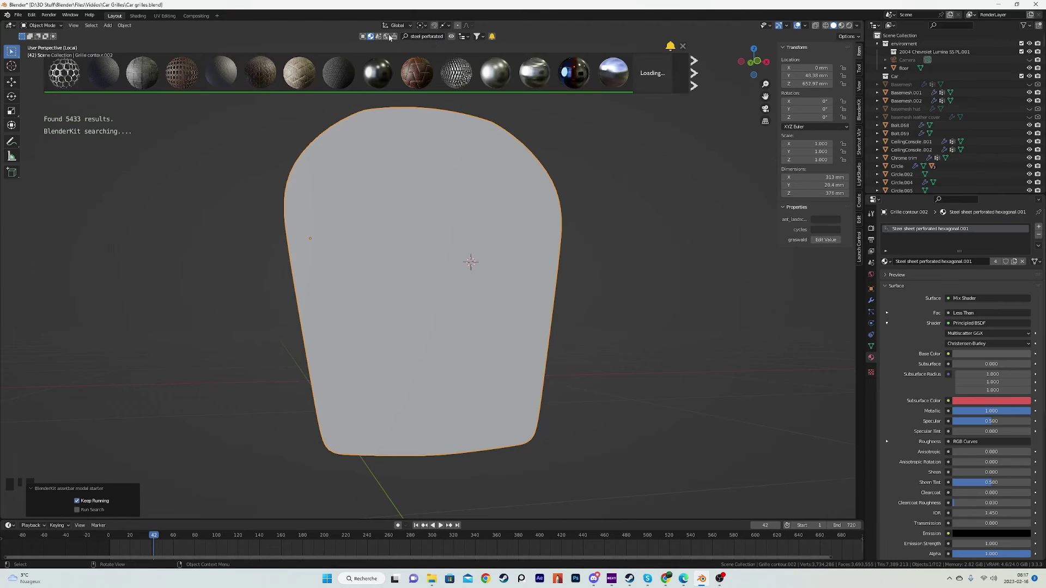
pyautogui.moveTo(55, 84)
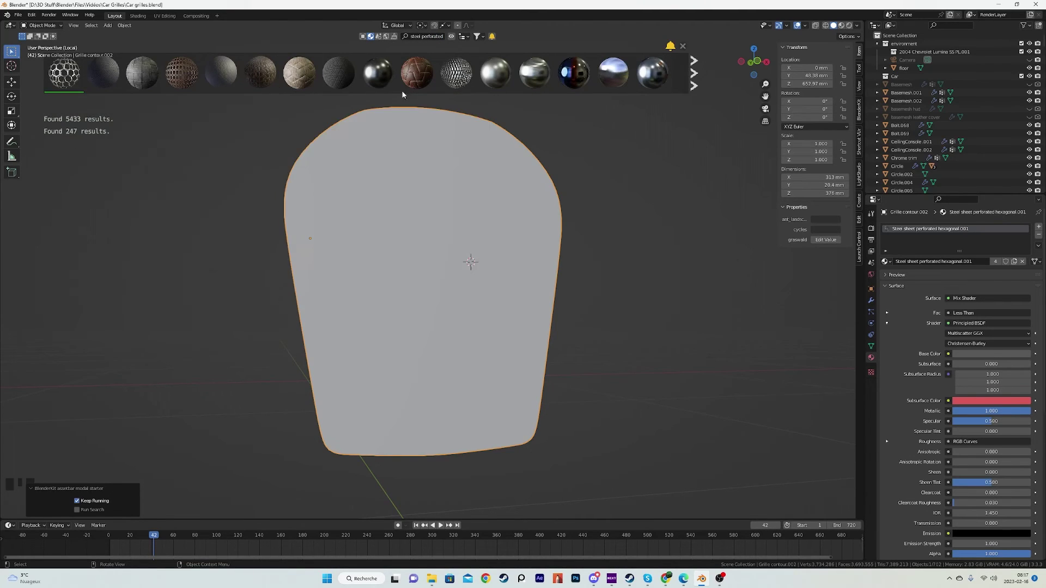
pyautogui.moveTo(453, 76)
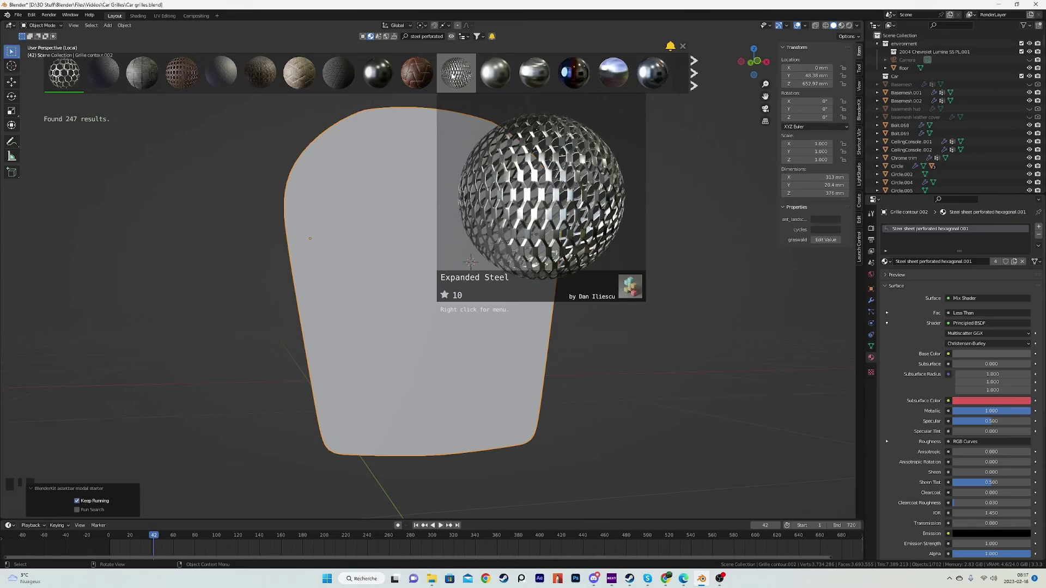
pyautogui.click(451, 37)
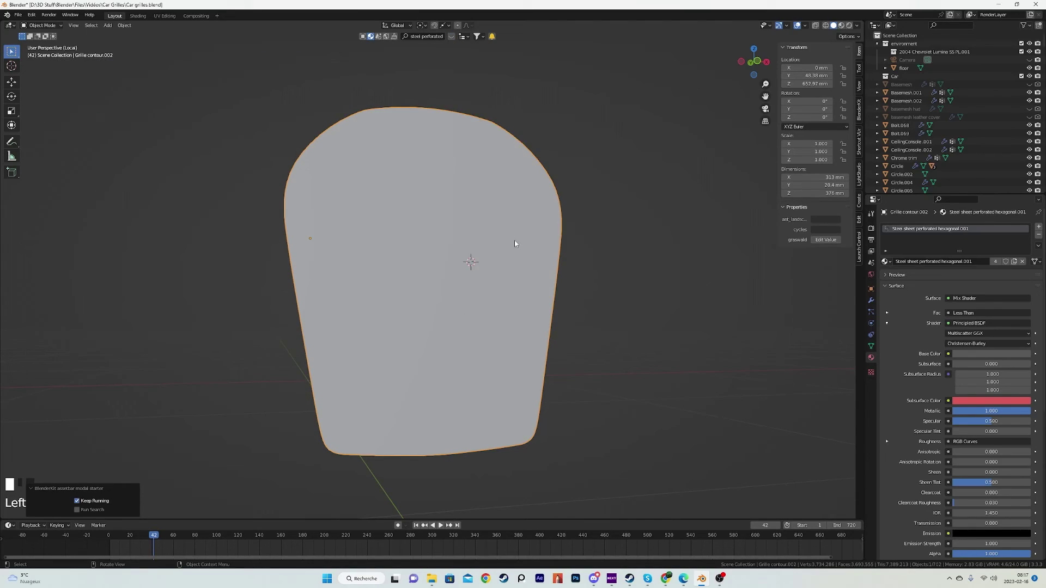
# Step: Leave the isolated view to show the full car and save the file
pyautogui.press('/')
pyautogui.scroll(-5, 514, 243)
pyautogui.moveTo(514, 243); pyautogui.dragTo(451, 265, button='middle')
pyautogui.scroll(4, 460, 294)
pyautogui.scroll(6, 451, 265)
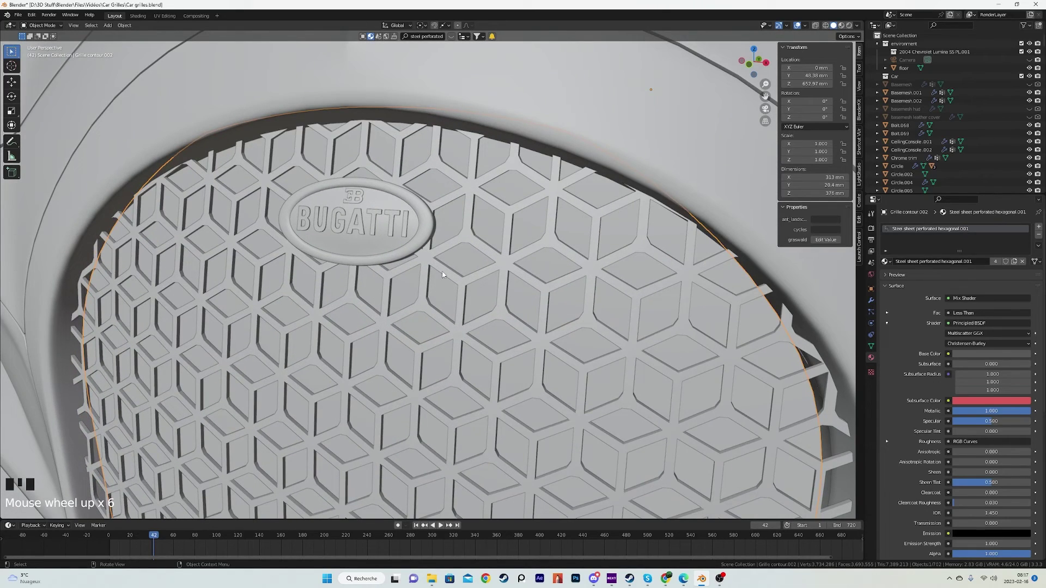
pyautogui.scroll(-11, 442, 274)
pyautogui.moveTo(485, 305); pyautogui.dragTo(451, 303, button='middle')
pyautogui.hotkey('ctrl', 's')
pyautogui.scroll(7, 473, 309)
pyautogui.hotkey('ctrl', 's')
# Step: Examine the honeycomb mesh around the Bugatti badge and the car's front from several distances, and save the file again
pyautogui.scroll(3, 415, 252)
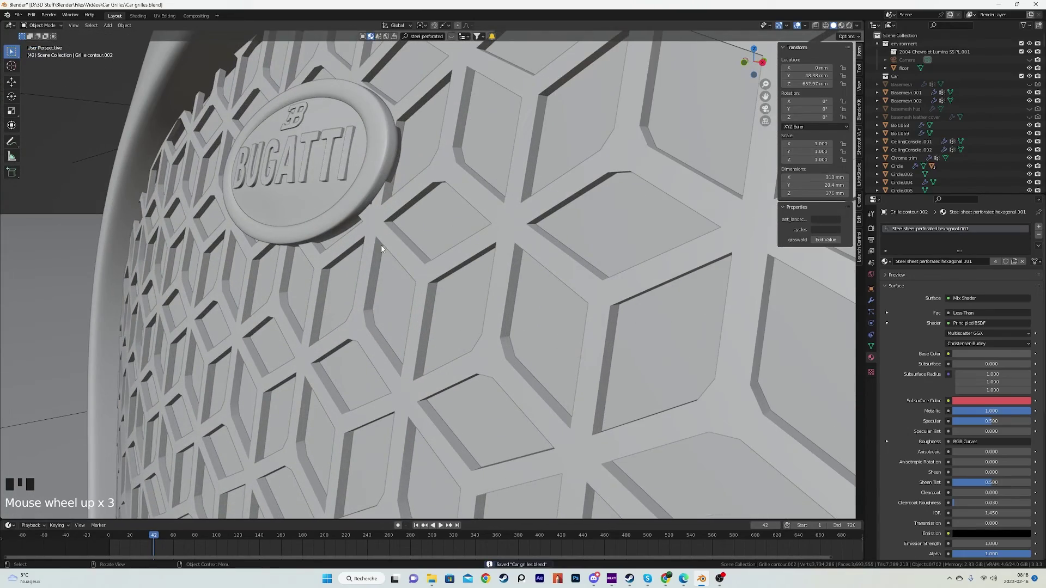
pyautogui.scroll(-1, 384, 226)
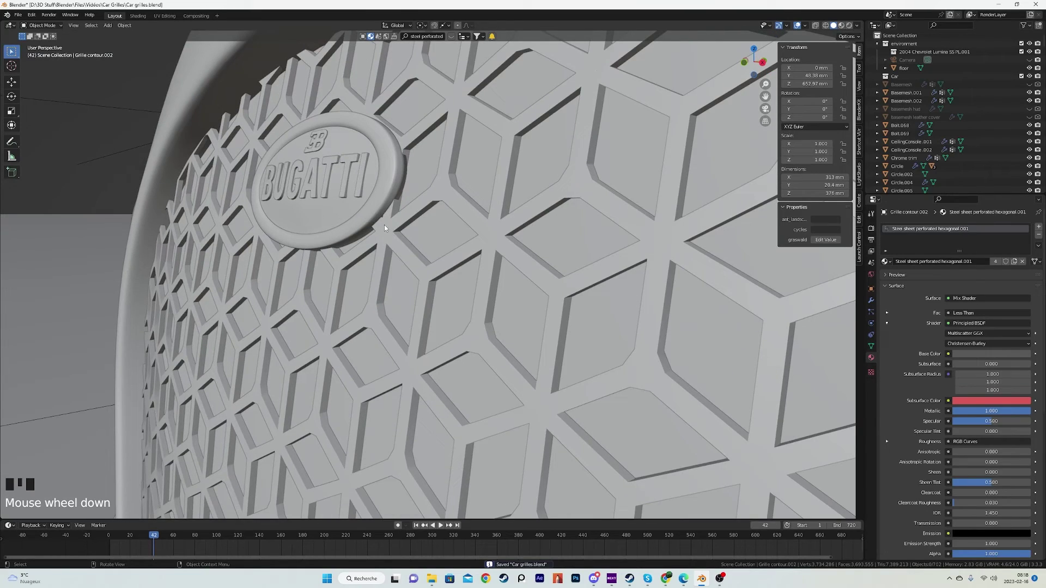
pyautogui.moveTo(419, 225); pyautogui.dragTo(464, 240, button='middle')
pyautogui.scroll(-12, 448, 290)
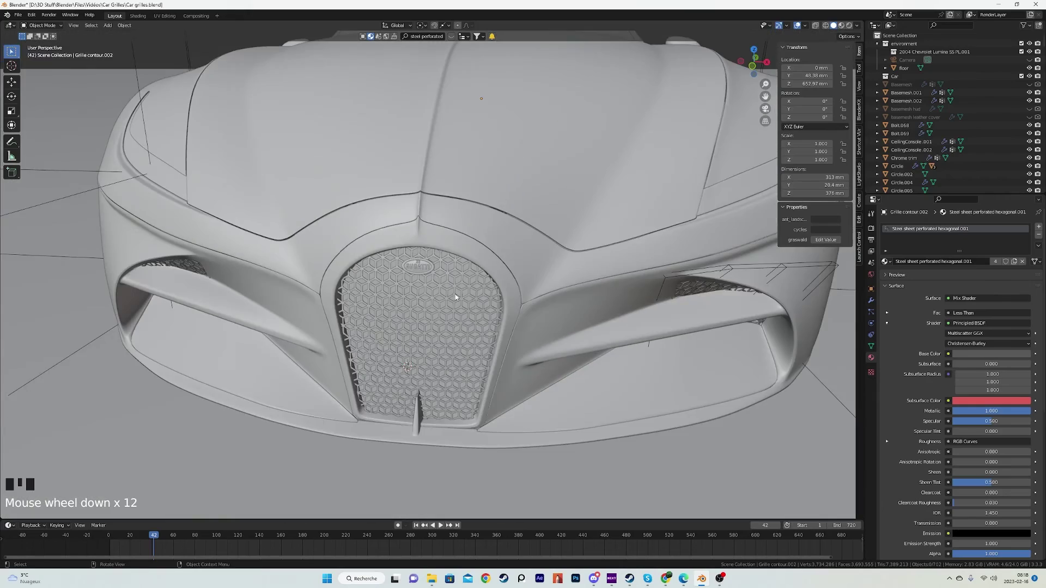
pyautogui.moveTo(448, 290); pyautogui.dragTo(544, 290, button='middle')
pyautogui.scroll(-8, 642, 289)
pyautogui.scroll(2, 405, 336)
pyautogui.moveTo(642, 290); pyautogui.dragTo(577, 296, button='middle')
pyautogui.scroll(-1, 405, 336)
pyautogui.hotkey('ctrl', 's')
# Step: Examine the steering wheel and dashboard gauges inside the car, and the taillight and diffuser at its rear
pyautogui.scroll(1, 496, 302)
pyautogui.scroll(5, 381, 327)
pyautogui.scroll(5, 578, 296)
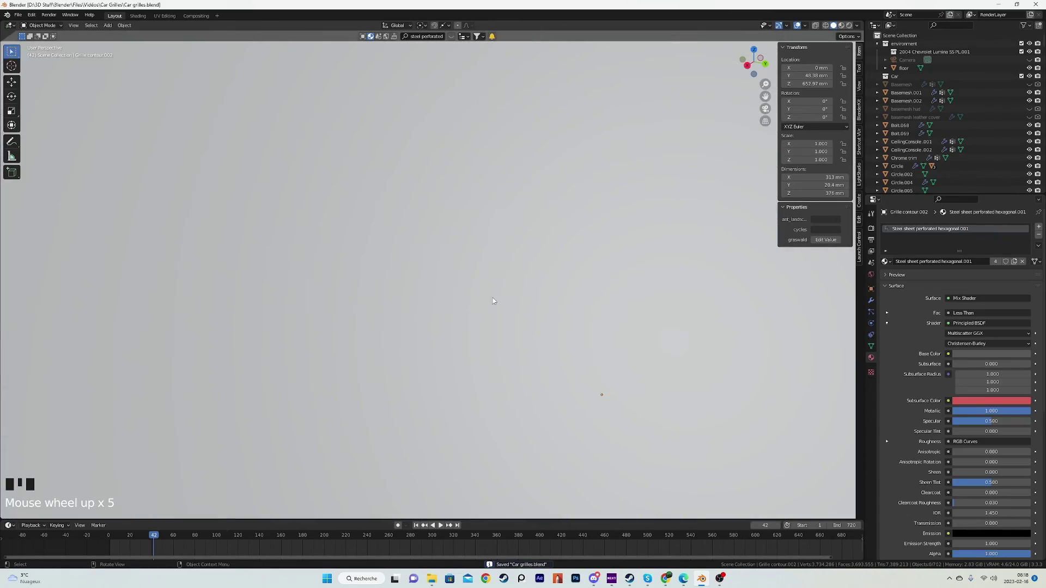
pyautogui.moveTo(492, 298); pyautogui.dragTo(396, 254, button='middle')
pyautogui.scroll(1, 397, 254)
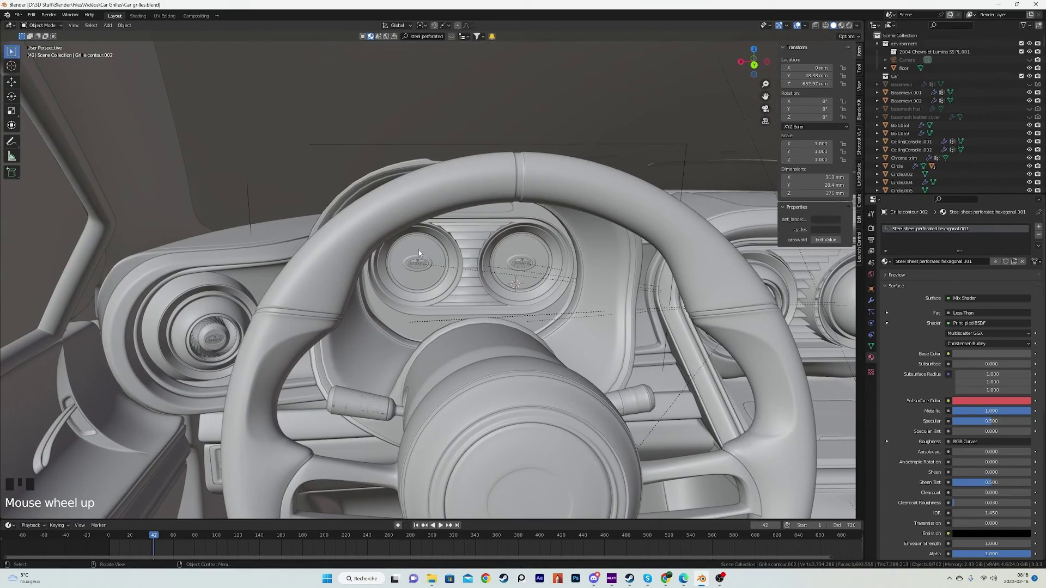
pyautogui.scroll(-6, 381, 261)
pyautogui.scroll(3, 393, 289)
pyautogui.scroll(-6, 435, 315)
pyautogui.scroll(-3, 503, 318)
pyautogui.moveTo(503, 319); pyautogui.dragTo(369, 289, button='middle')
pyautogui.scroll(2, 368, 288)
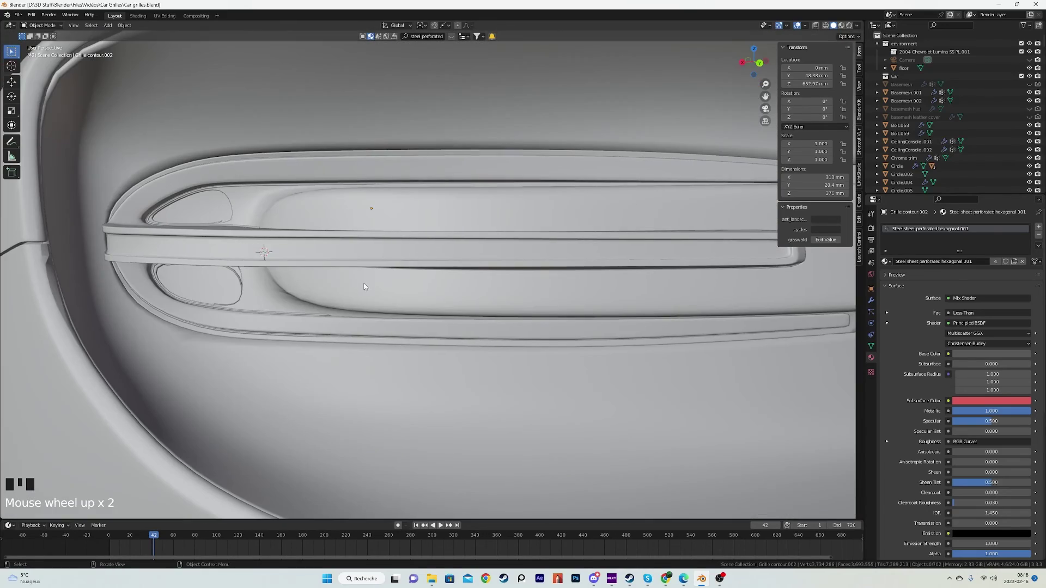
pyautogui.scroll(-6, 188, 214)
pyautogui.scroll(3, 403, 336)
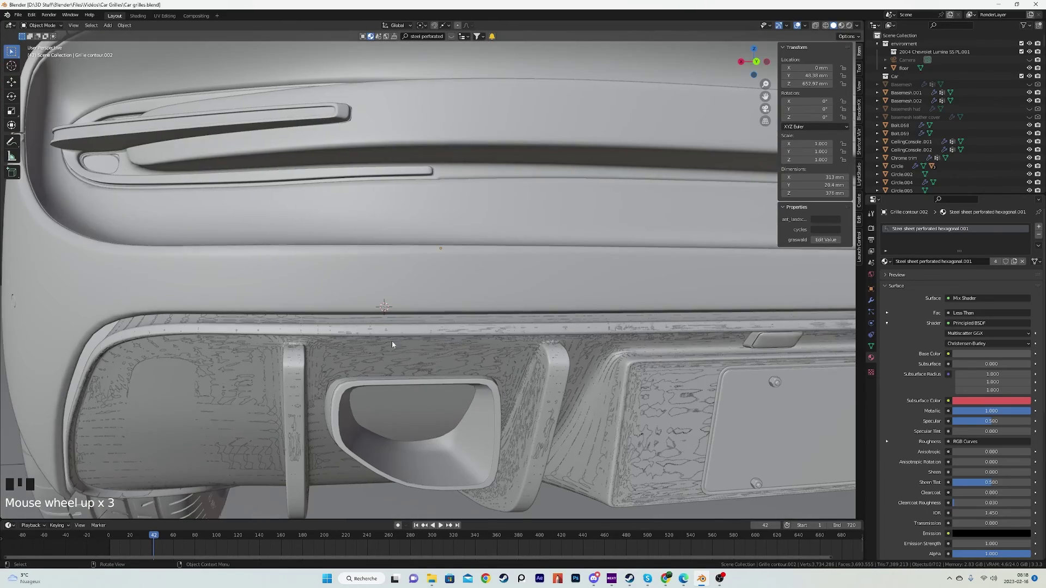
# Step: Select the rear diffuser, turn back towards the car's front and save the file
pyautogui.click(326, 364)
pyautogui.scroll(-3, 305, 355)
pyautogui.moveTo(305, 355)
pyautogui.mouseDown(button='middle')
pyautogui.moveTo(318, 358)
pyautogui.moveTo(306, 338)
pyautogui.mouseUp(button='middle')
pyautogui.hotkey('ctrl', 'z')
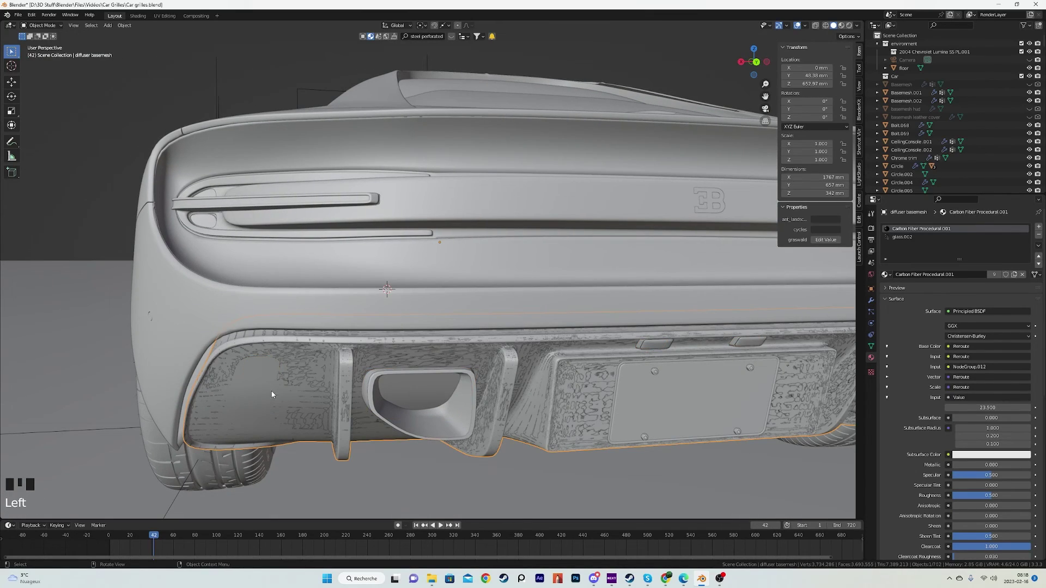
pyautogui.scroll(-2, 272, 394)
pyautogui.scroll(-1, 337, 354)
pyautogui.moveTo(272, 394); pyautogui.dragTo(554, 207, button='middle')
pyautogui.hotkey('ctrl', 's')
# Step: Search BlenderKit models for "car grille" and place Car Grille Hexagonal Pattern PL at the car in front view
pyautogui.scroll(3, 593, 292)
pyautogui.press('KP_1')
pyautogui.scroll(6, 478, 272)
pyautogui.scroll(1, 436, 282)
pyautogui.scroll(2, 319, 293)
pyautogui.scroll(-4, 409, 249)
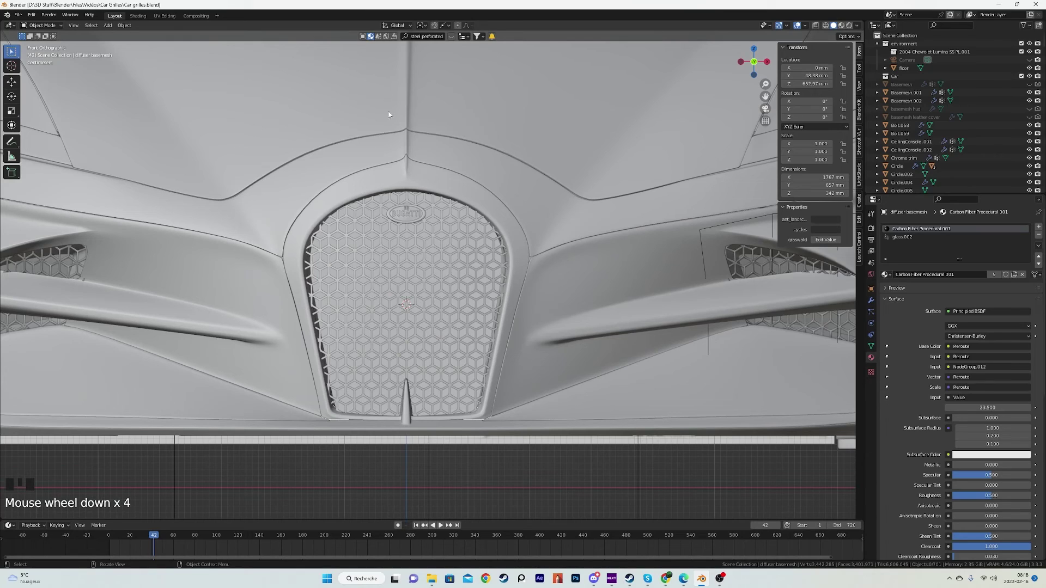
pyautogui.click(436, 37)
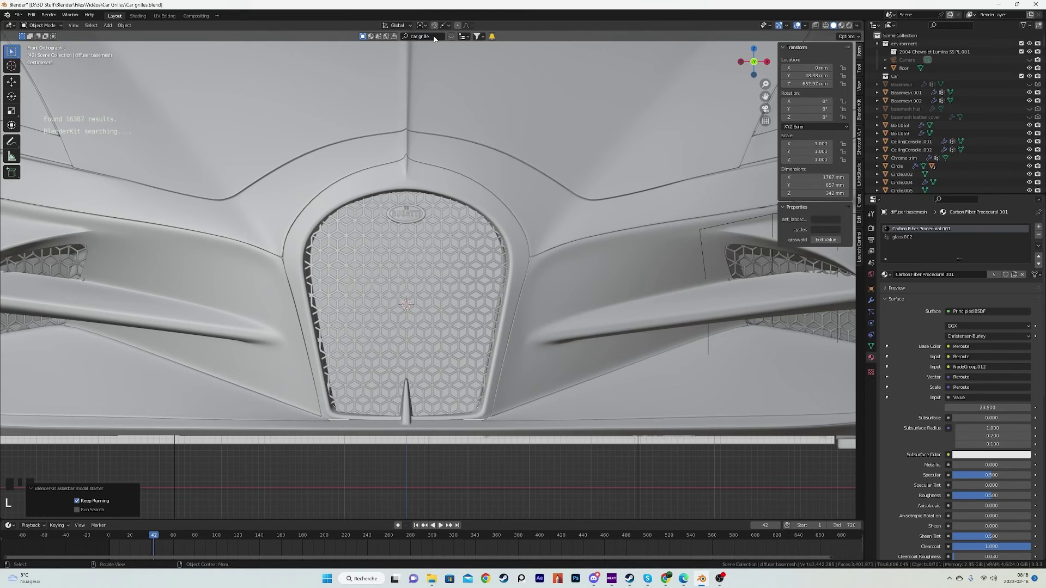
pyautogui.moveTo(299, 67)
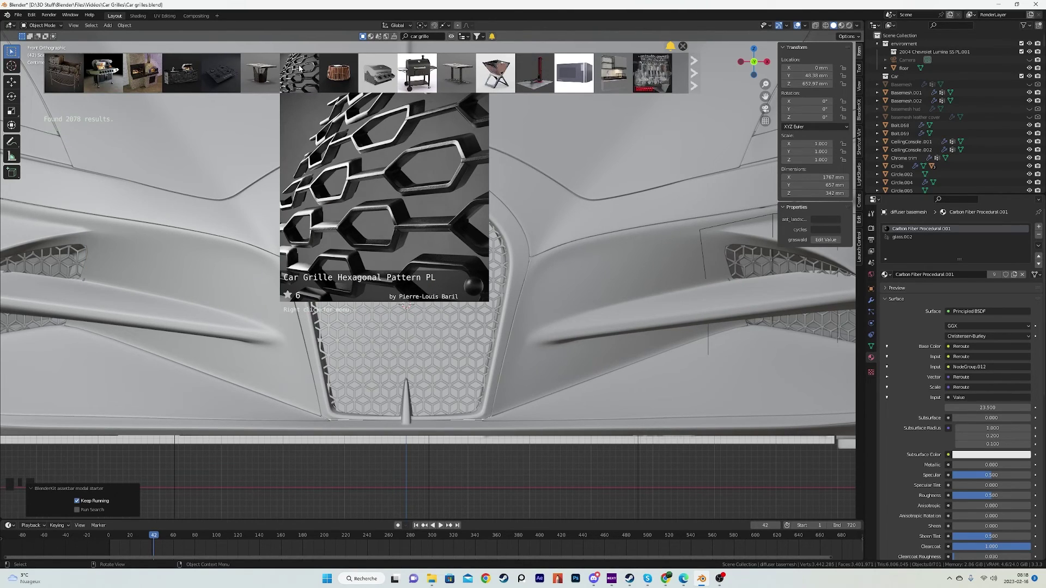
pyautogui.scroll(-6, 556, 262)
pyautogui.click(547, 255)
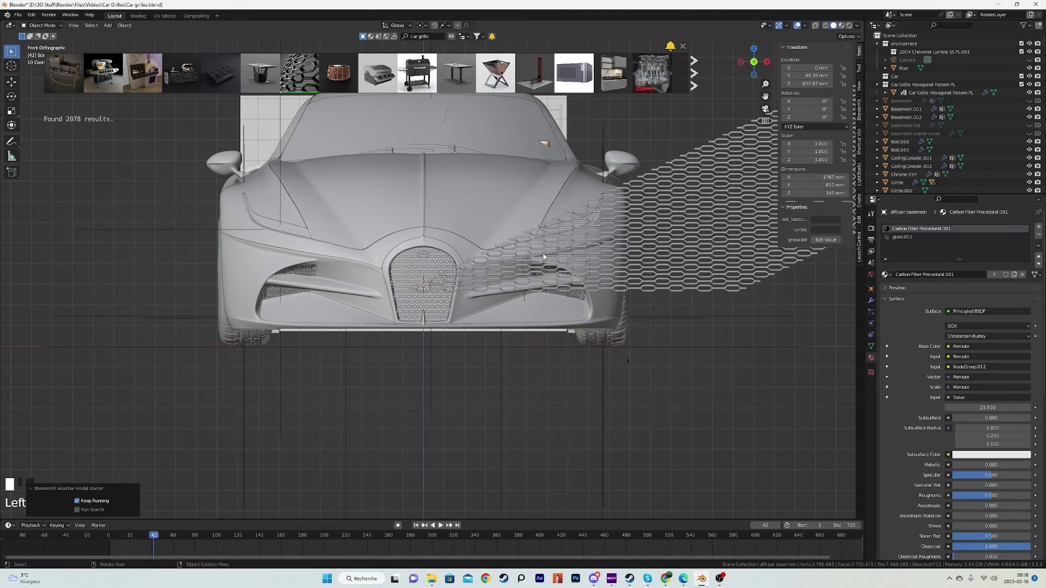
# Step: Move the hexagonal pattern over the car's front grille, about -1769 mm in X and -423 mm in Z
pyautogui.scroll(-4, 539, 259)
pyautogui.press('g')
pyautogui.click(347, 282)
pyautogui.scroll(4, 501, 306)
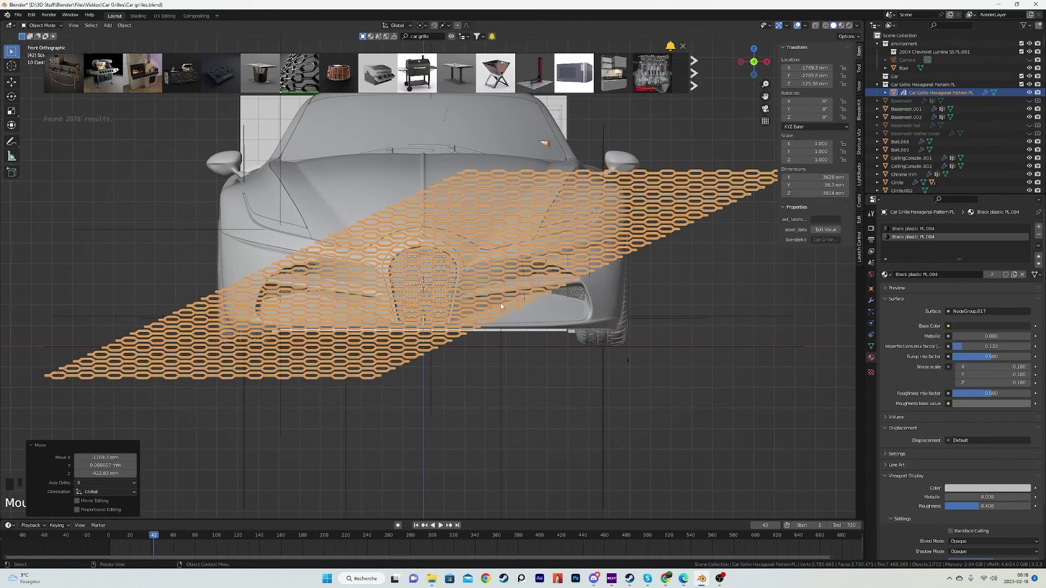
# Step: Show the hexagonal pattern's modifiers and try higher Array counts to extend the mesh
pyautogui.click(871, 301)
pyautogui.moveTo(986, 284); pyautogui.dragTo(1040, 285)
pyautogui.rightClick(1040, 285)
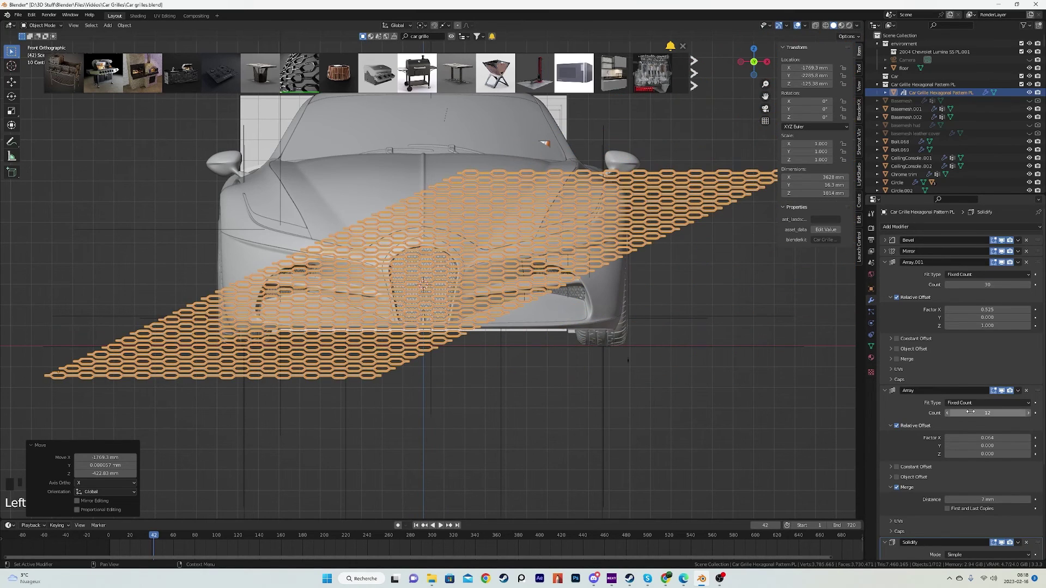
pyautogui.moveTo(987, 413); pyautogui.dragTo(1018, 412)
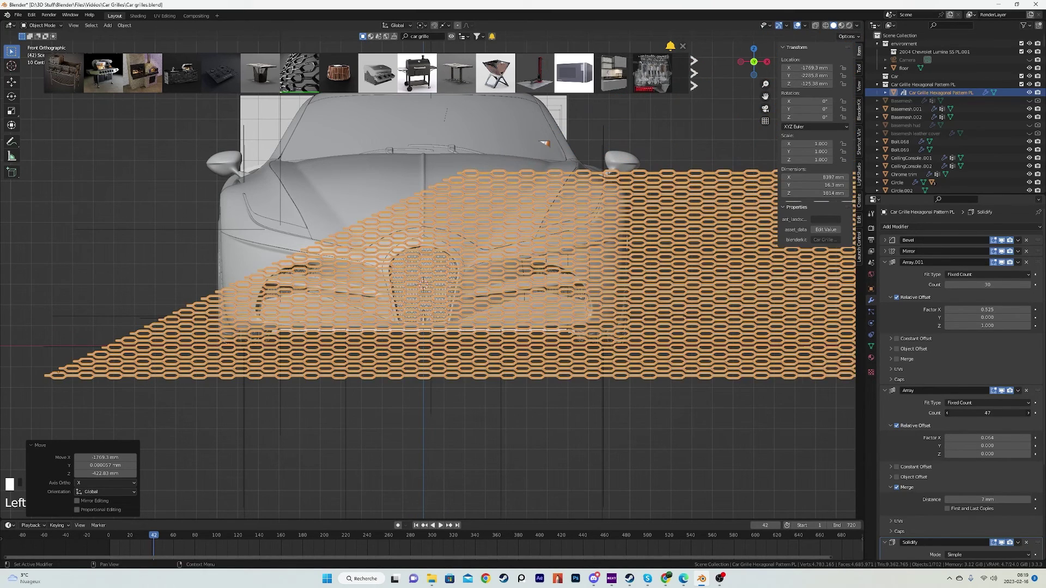
pyautogui.rightClick(912, 450)
# Step: Shift the hexagonal pattern along the X axis to centre its cells on the Bugatti badge
pyautogui.scroll(6, 487, 263)
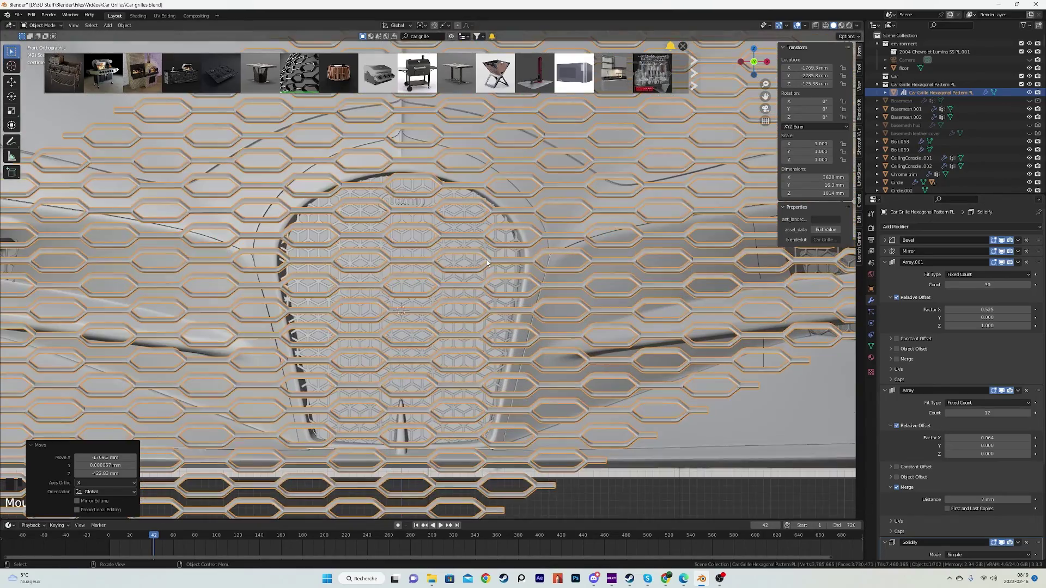
pyautogui.scroll(-6, 564, 258)
pyautogui.scroll(5, 572, 271)
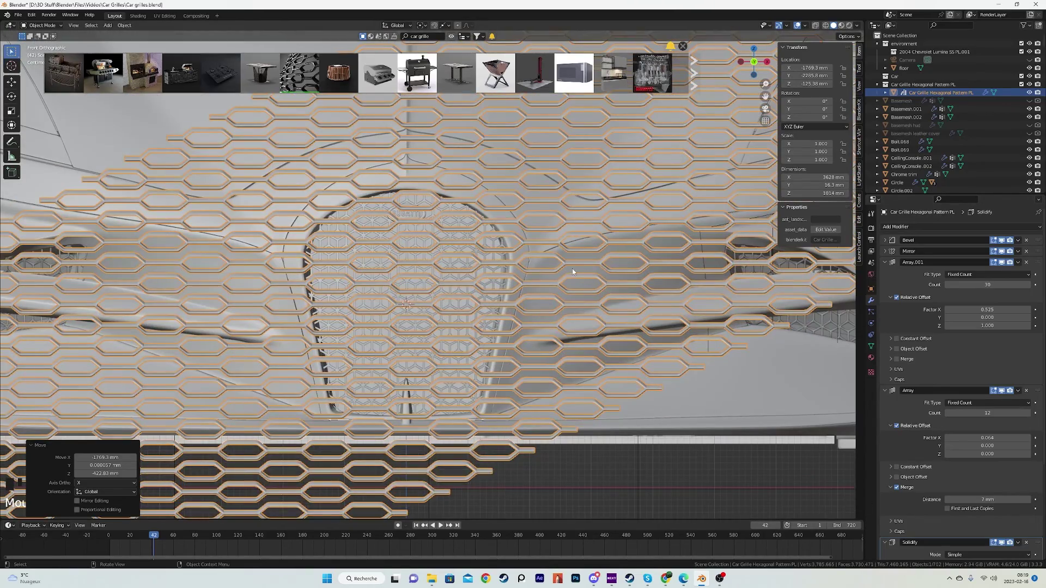
pyautogui.scroll(5, 592, 233)
pyautogui.press('g')
pyautogui.press('x')
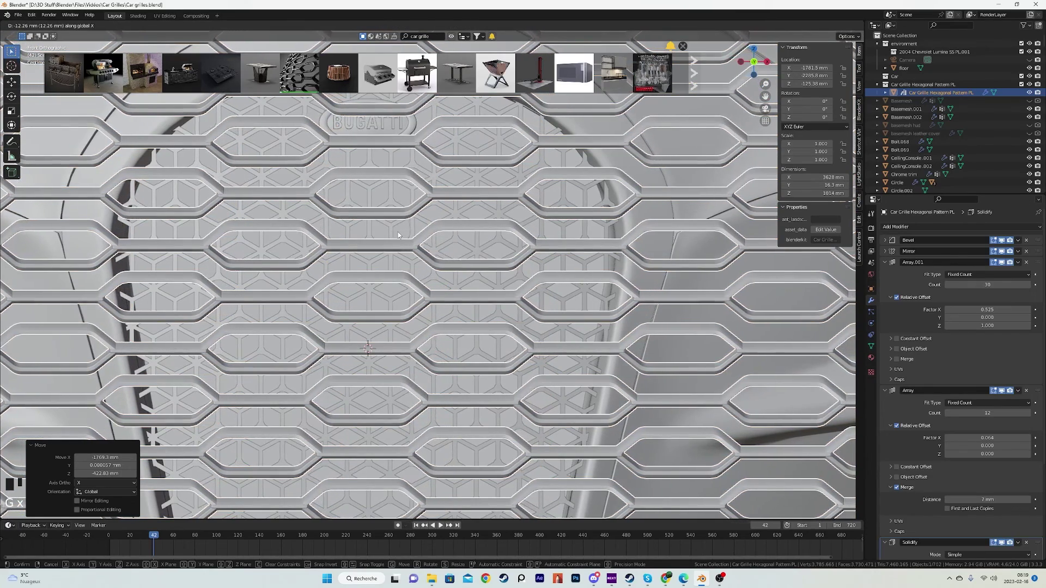
pyautogui.click(398, 233)
pyautogui.scroll(-1, 398, 232)
pyautogui.keyDown('shift'); pyautogui.moveTo(397, 174); pyautogui.dragTo(402, 229, button='middle'); pyautogui.keyUp('shift')
pyautogui.scroll(5, 401, 218)
pyautogui.press('g')
pyautogui.press('x')
pyautogui.click(439, 285)
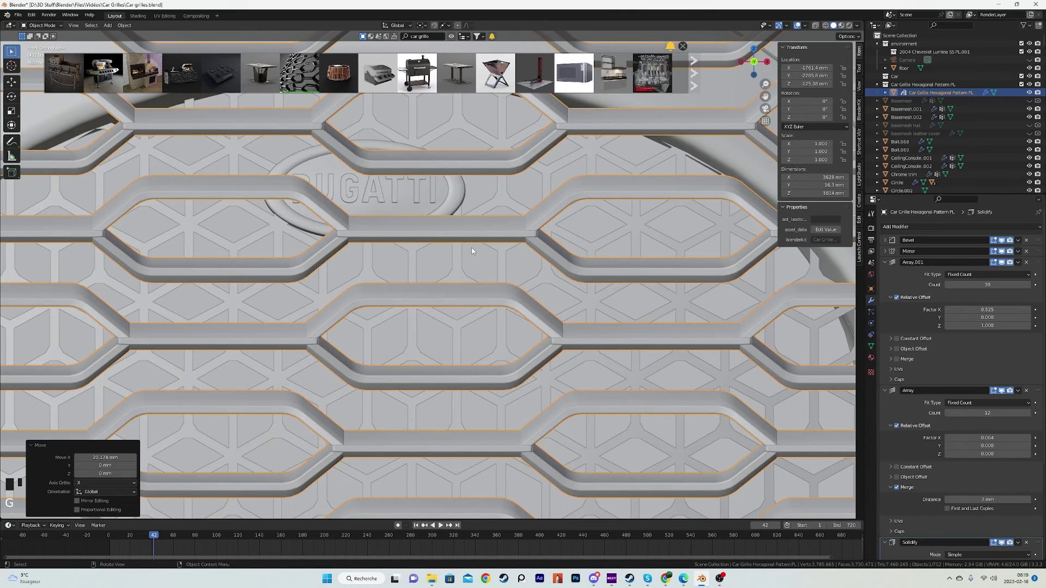
pyautogui.press('g')
pyautogui.press('x')
pyautogui.click(401, 256)
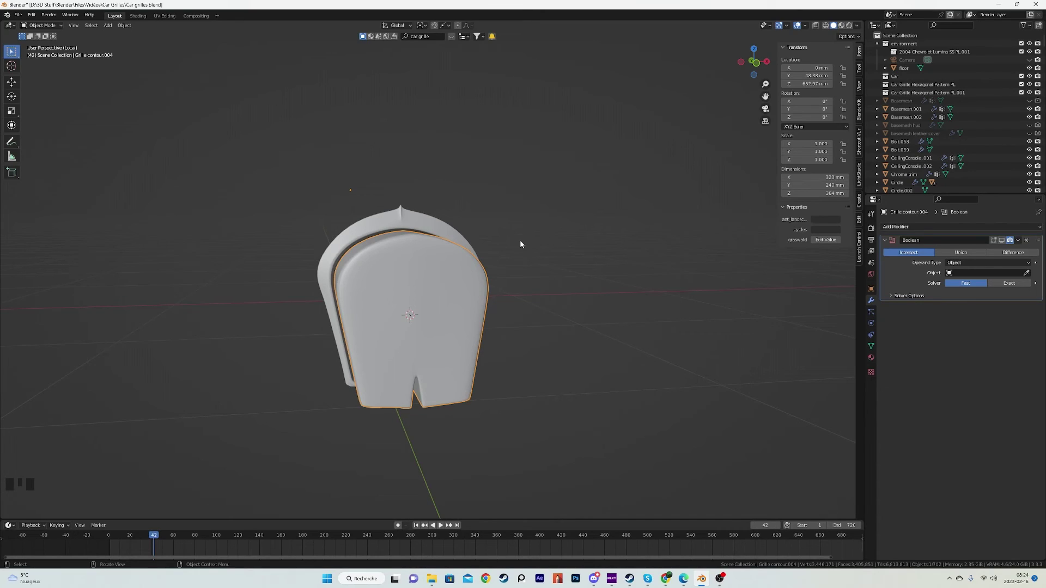
# Step: Place another Car Grille Hexagonal Pattern PL from the BlenderKit results beside the isolated grille contour
pyautogui.scroll(2, 518, 237)
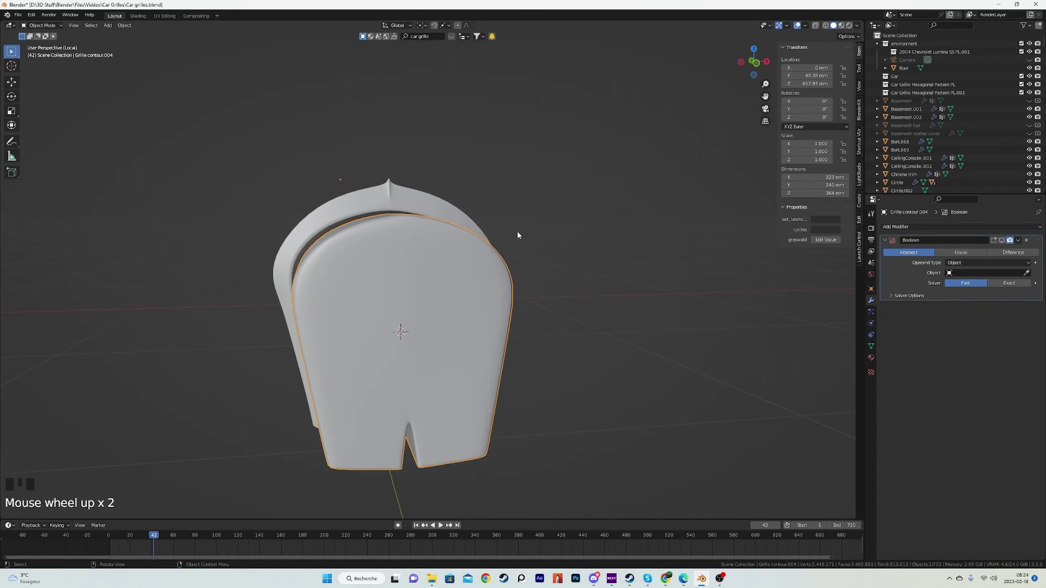
pyautogui.click(455, 37)
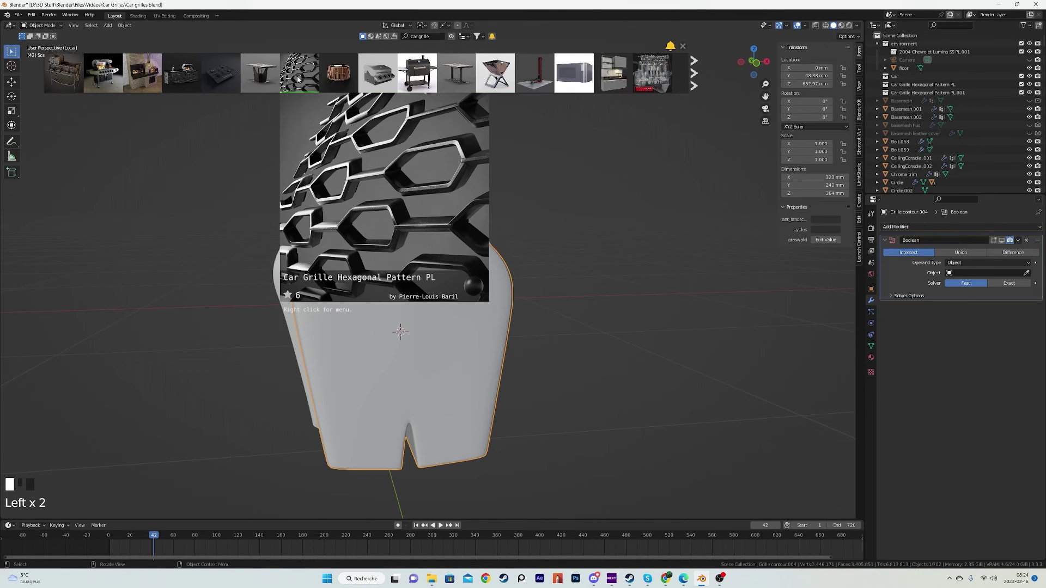
pyautogui.click(298, 79)
pyautogui.doubleClick(617, 300)
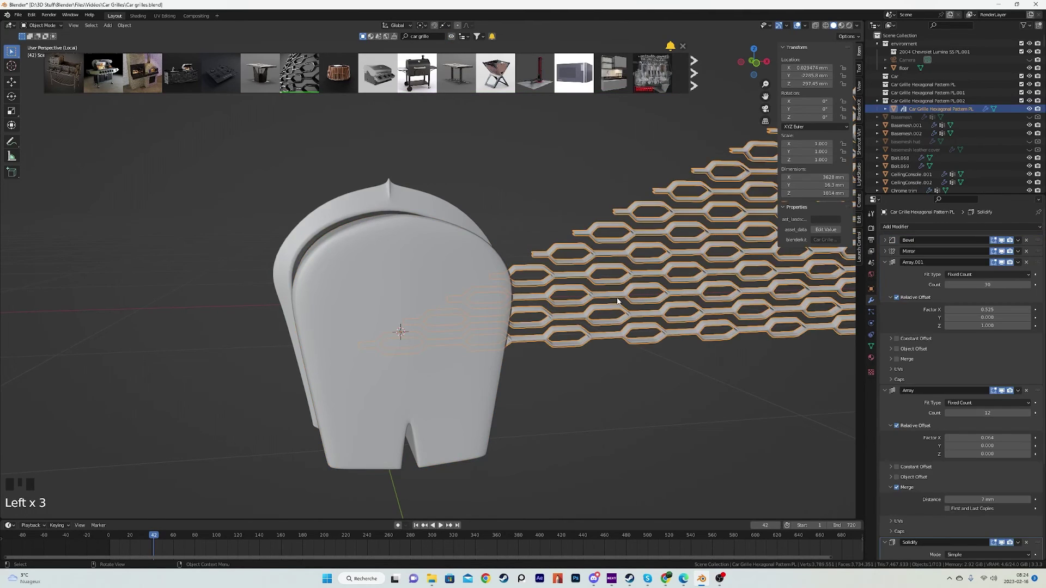
# Step: Move the new hexagonal pattern over the grille contour in front view and shift it about -14.8 mm along X
pyautogui.press('KP_1')
pyautogui.scroll(-5, 617, 301)
pyautogui.press('g')
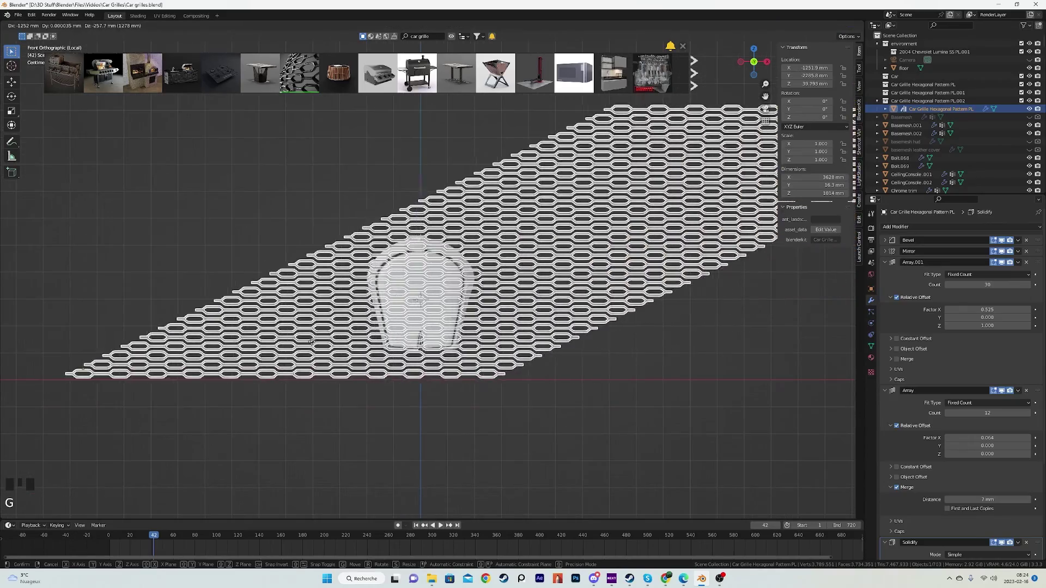
pyautogui.click(195, 356)
pyautogui.scroll(3, 195, 357)
pyautogui.click(195, 357)
pyautogui.scroll(8, 509, 245)
pyautogui.press('g')
pyautogui.press('x')
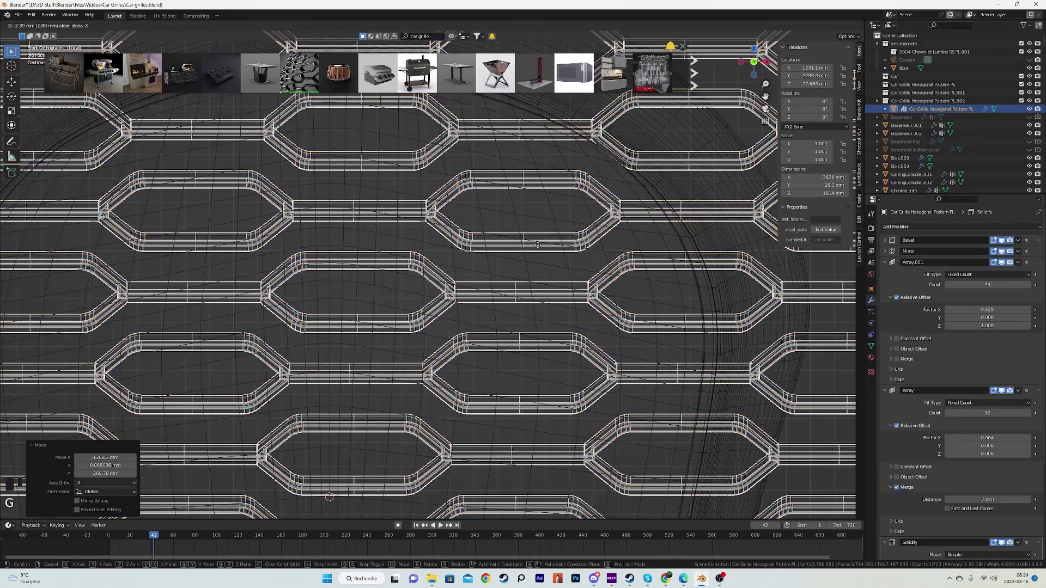
pyautogui.click(511, 248)
# Step: Return to Solid shading and check the pattern's depth against the grille contour from the side
pyautogui.scroll(-7, 490, 271)
pyautogui.press('z')
pyautogui.click(579, 271)
pyautogui.scroll(-2, 463, 218)
pyautogui.moveTo(392, 236); pyautogui.dragTo(564, 247, button='middle')
pyautogui.scroll(-2, 577, 263)
pyautogui.scroll(2, 573, 255)
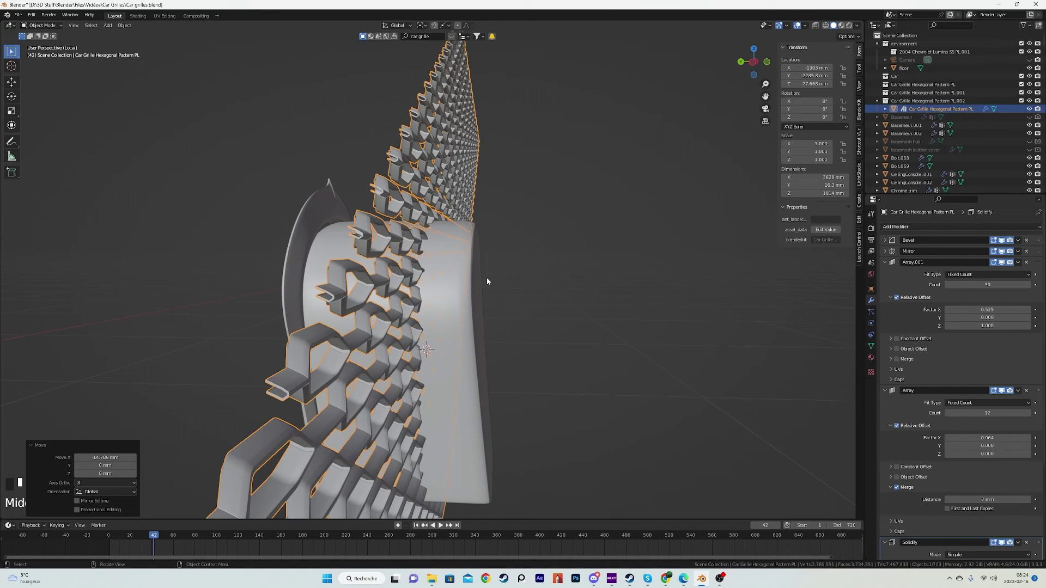
# Step: Set the solid grille contour's Boolean Intersect modifier to use the Car Grille Hexagonal Pattern PL object with the Exact solver
pyautogui.click(466, 278)
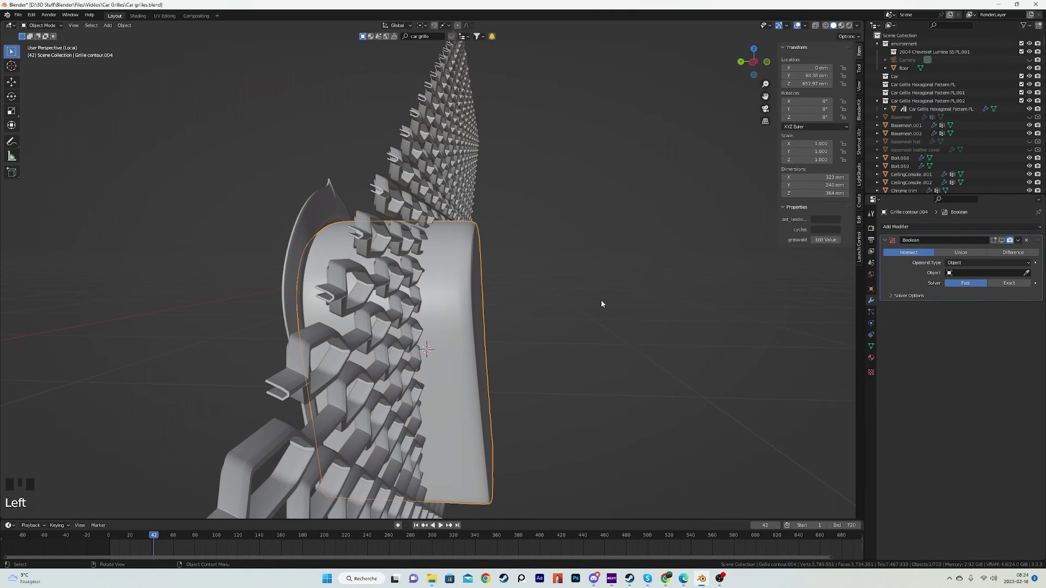
pyautogui.moveTo(596, 298); pyautogui.dragTo(565, 309, button='middle')
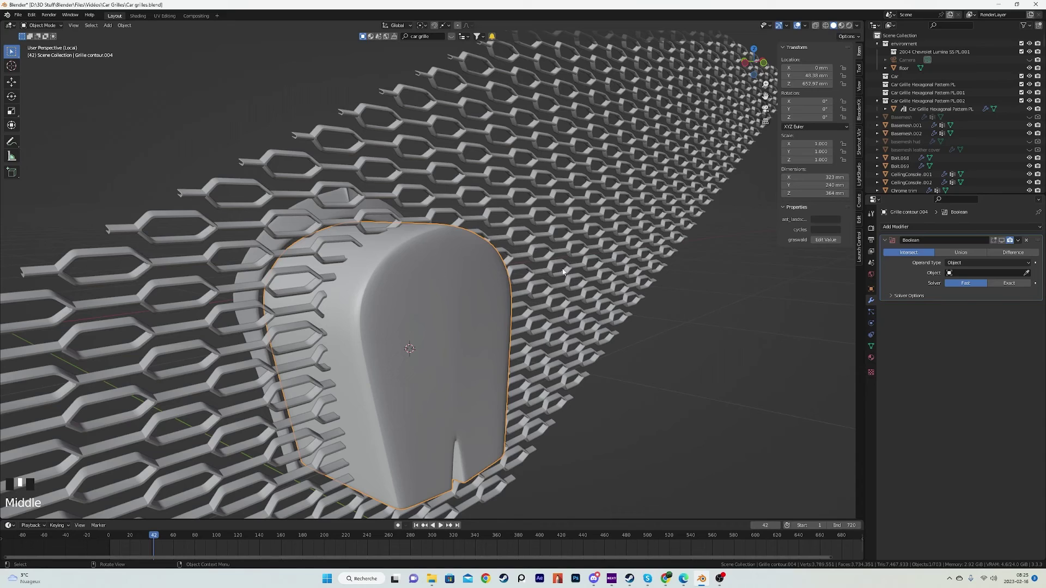
pyautogui.moveTo(671, 252); pyautogui.dragTo(433, 295, button='middle')
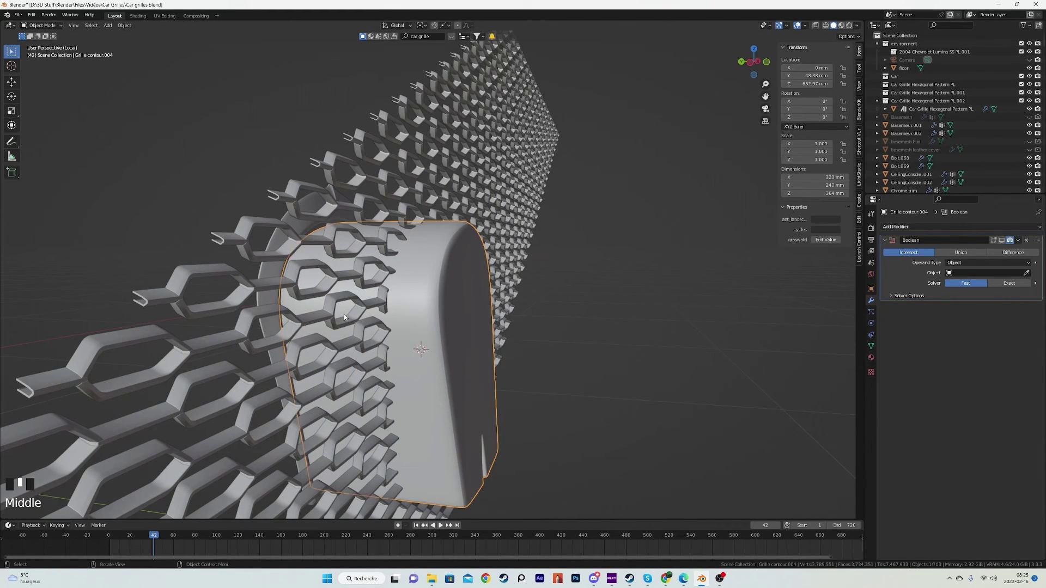
pyautogui.click(1026, 273)
pyautogui.click(533, 258)
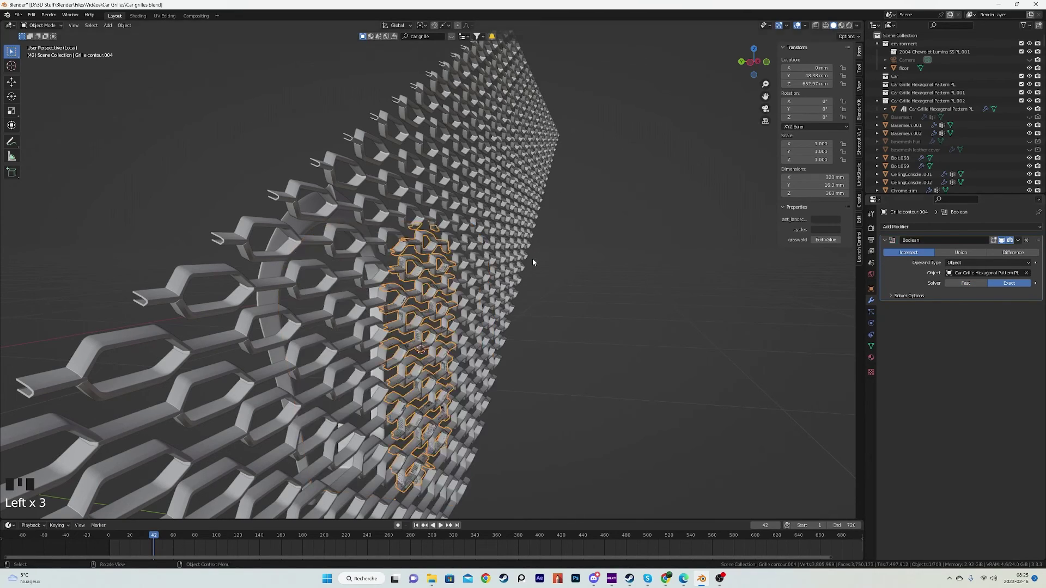
# Step: Examine the intersected hexagonal pattern in wireframe and solid shading along the contour edges and around the lower centre notch
pyautogui.moveTo(531, 258)
pyautogui.mouseDown(button='middle')
pyautogui.moveTo(399, 204)
pyautogui.moveTo(397, 191)
pyautogui.mouseUp(button='middle')
pyautogui.press('z')
pyautogui.click(305, 187)
pyautogui.keyDown('shift'); pyautogui.moveTo(305, 187); pyautogui.dragTo(345, 187, button='middle'); pyautogui.keyUp('shift')
pyautogui.scroll(2, 387, 290)
pyautogui.scroll(1, 388, 292)
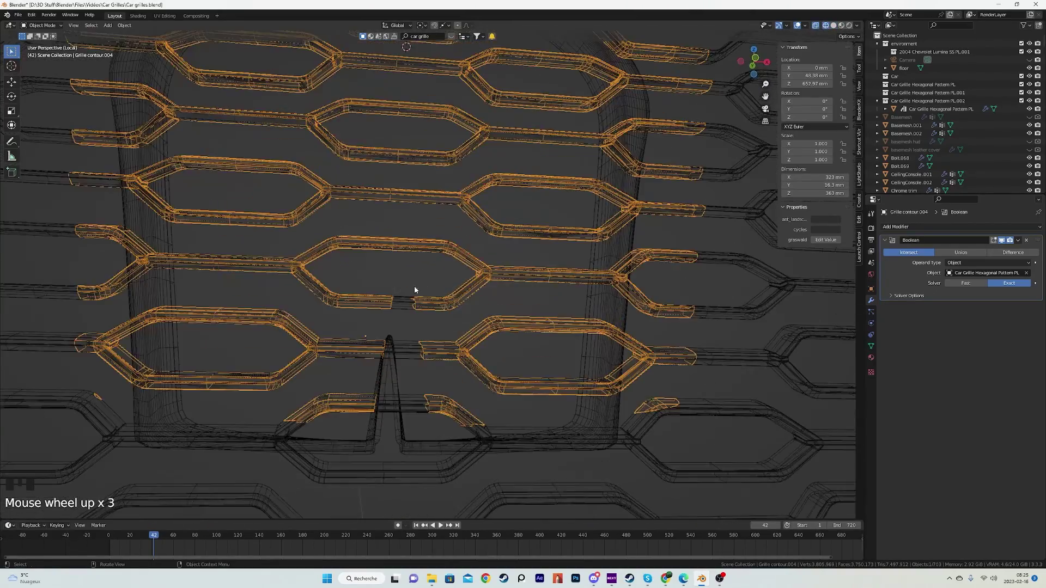
pyautogui.moveTo(315, 390)
pyautogui.mouseDown(button='middle')
pyautogui.moveTo(294, 393)
pyautogui.moveTo(332, 355)
pyautogui.mouseUp(button='middle')
pyautogui.press('z')
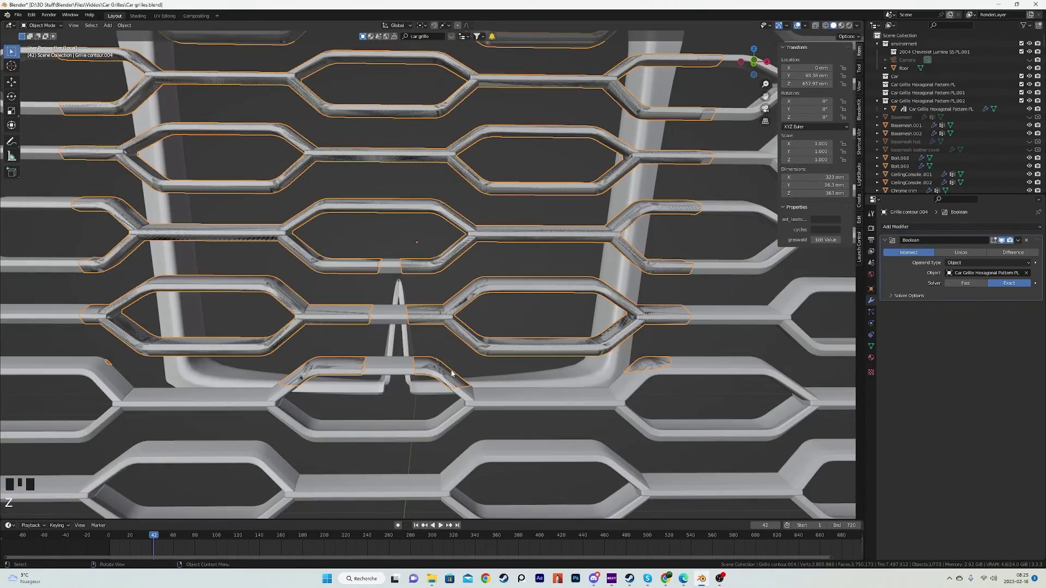
pyautogui.press('KP_1')
pyautogui.press('z')
pyautogui.click(315, 364)
pyautogui.scroll(2, 315, 364)
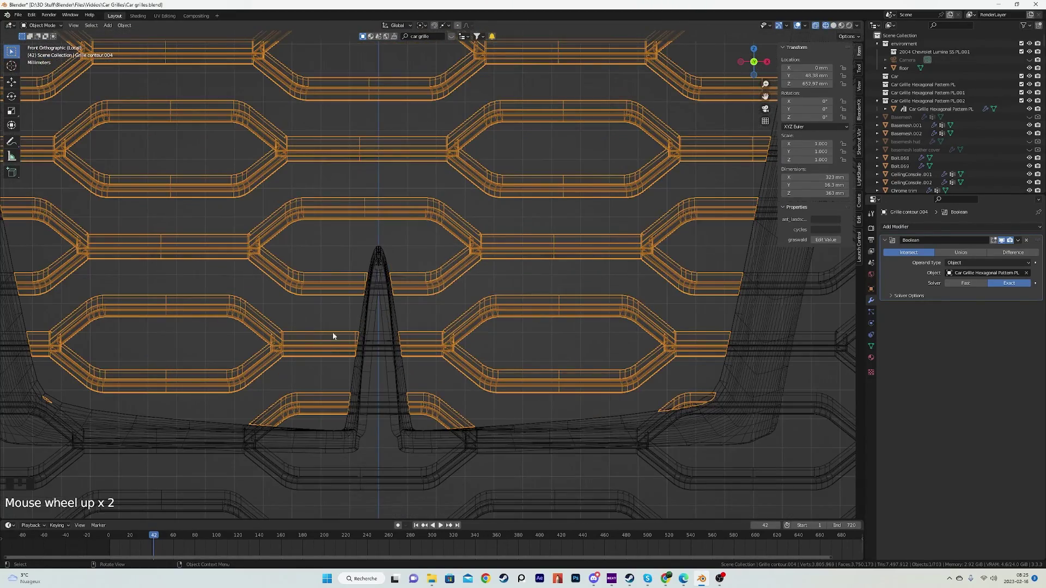
pyautogui.scroll(-6, 332, 305)
pyautogui.scroll(5, 391, 245)
pyautogui.scroll(-5, 406, 265)
pyautogui.keyDown('shift'); pyautogui.moveTo(409, 264); pyautogui.dragTo(447, 384, button='middle'); pyautogui.keyUp('shift')
pyautogui.scroll(2, 457, 340)
pyautogui.scroll(-4, 465, 337)
pyautogui.press('z')
pyautogui.click(567, 326)
pyautogui.scroll(-2, 441, 351)
pyautogui.moveTo(528, 329); pyautogui.dragTo(505, 355, button='middle')
pyautogui.scroll(3, 505, 355)
pyautogui.scroll(2, 401, 304)
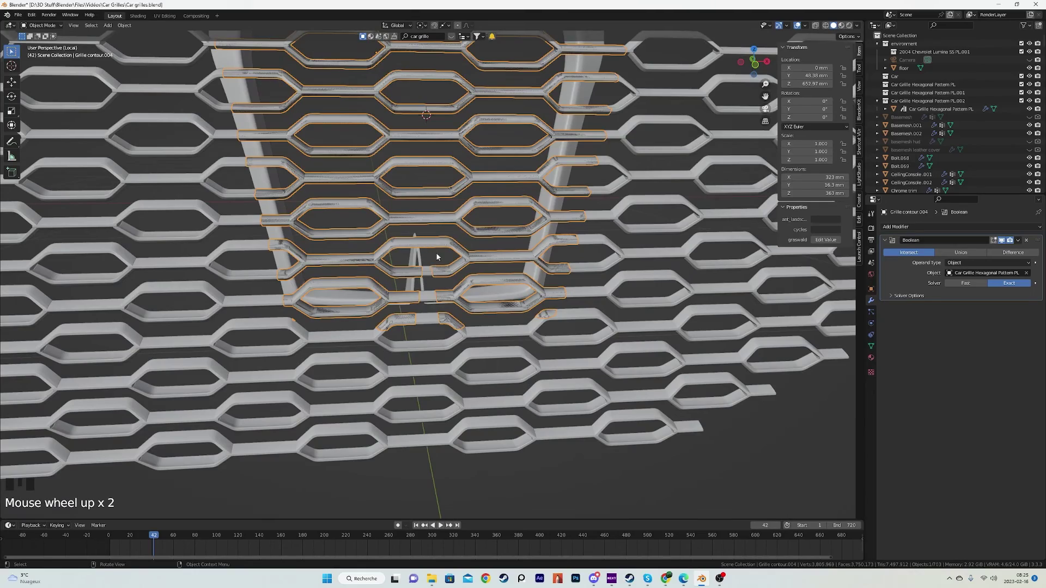
pyautogui.scroll(-2, 432, 265)
pyautogui.hotkey('shift', 'z')
pyautogui.keyDown('shift'); pyautogui.moveTo(433, 266); pyautogui.dragTo(650, 324, button='middle'); pyautogui.keyUp('shift')
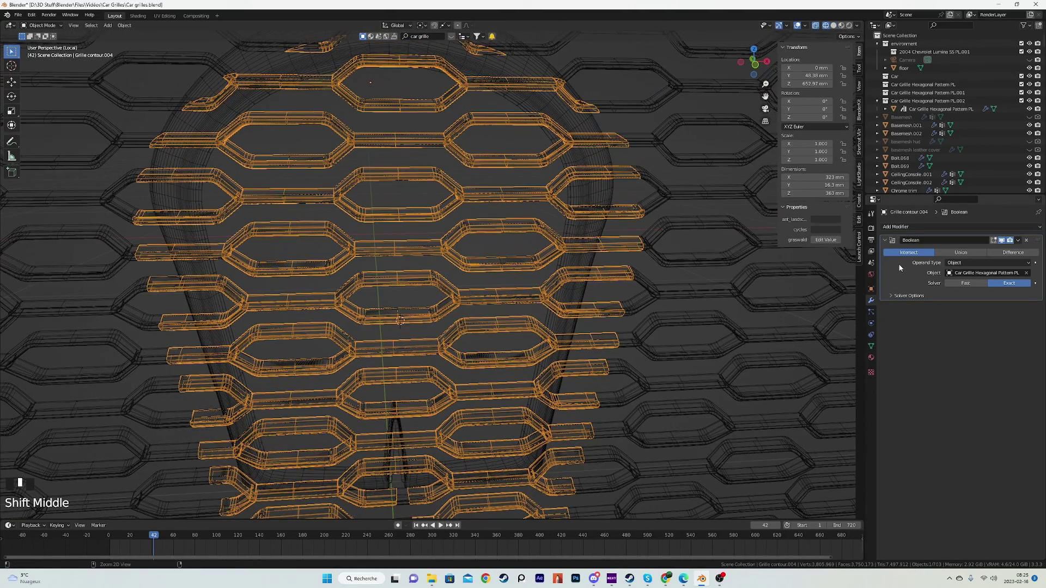
# Step: Apply the Boolean modifier on the grille contour and hide the original hexagonal pattern
pyautogui.hotkey('ctrl', 'a')
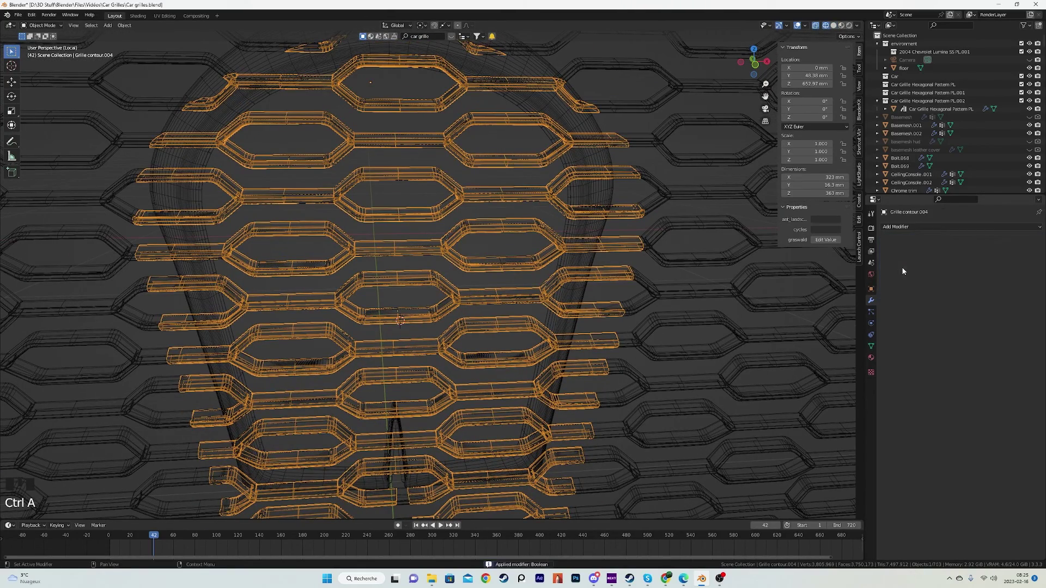
pyautogui.click(763, 320)
pyautogui.click(739, 245)
pyautogui.press('h')
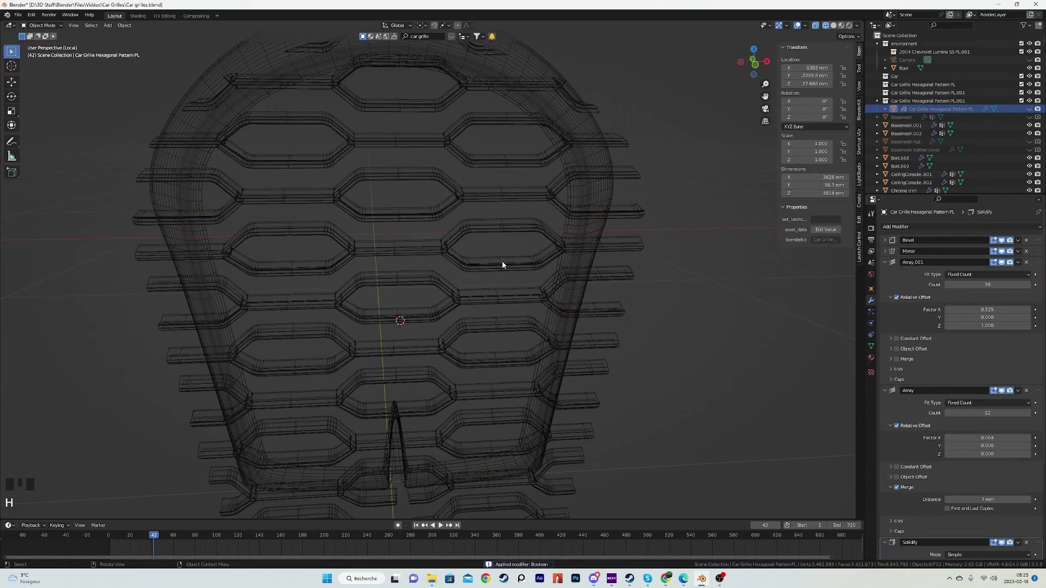
# Step: Merge all vertices of the trimmed hexagonal grille by distance in Edit Mode
pyautogui.click(473, 279)
pyautogui.scroll(2, 471, 281)
pyautogui.press('Tab')
pyautogui.moveTo(446, 261)
pyautogui.mouseDown(button='middle')
pyautogui.moveTo(420, 252)
pyautogui.moveTo(423, 271)
pyautogui.mouseUp(button='middle')
pyautogui.scroll(1, 420, 252)
pyautogui.hotkey('shift', 'z')
pyautogui.scroll(3, 462, 282)
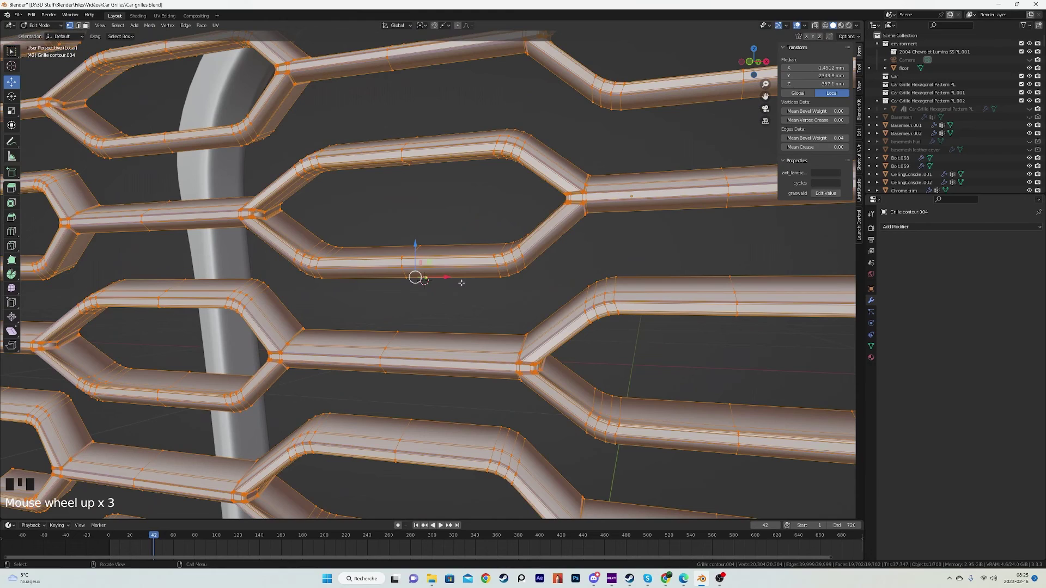
pyautogui.rightClick(461, 282)
pyautogui.moveTo(463, 266)
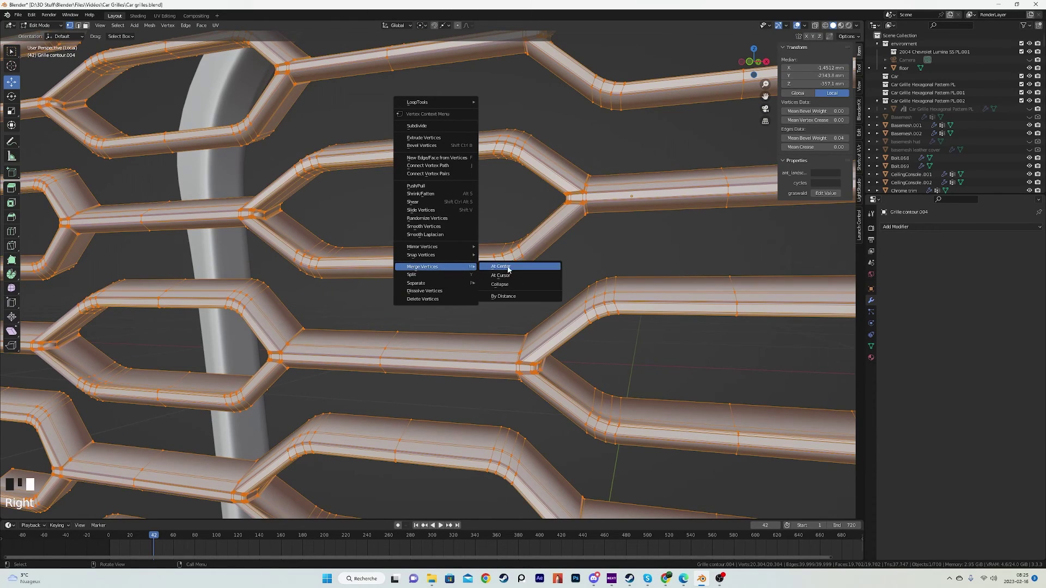
pyautogui.click(513, 297)
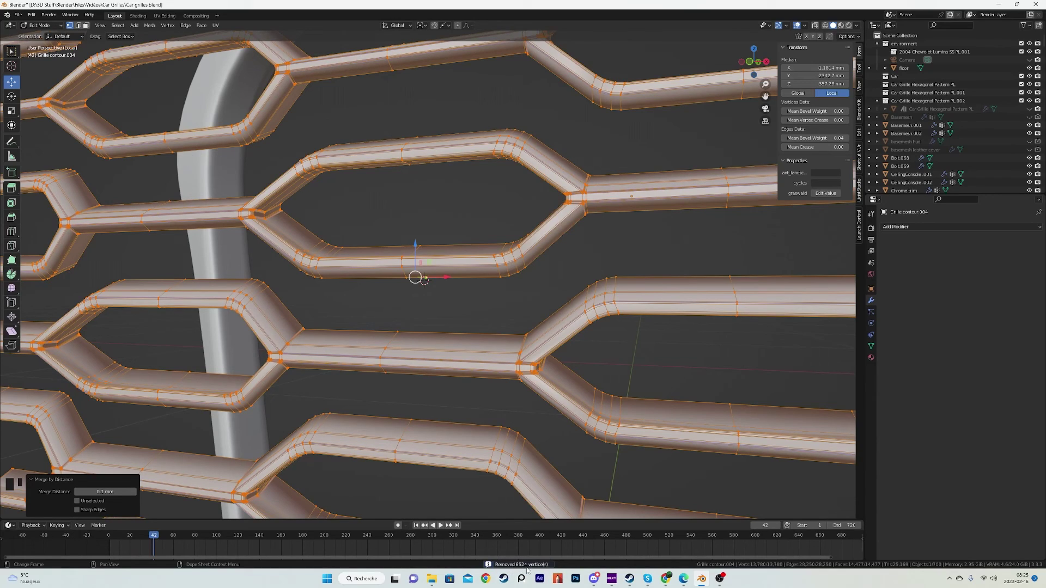
# Step: Delete the tiny leftover fragment above the uppermost central hexagon of the trimmed grille
pyautogui.scroll(-8, 424, 269)
pyautogui.moveTo(427, 263); pyautogui.dragTo(387, 330, button='middle')
pyautogui.scroll(8, 466, 347)
pyautogui.scroll(-8, 654, 279)
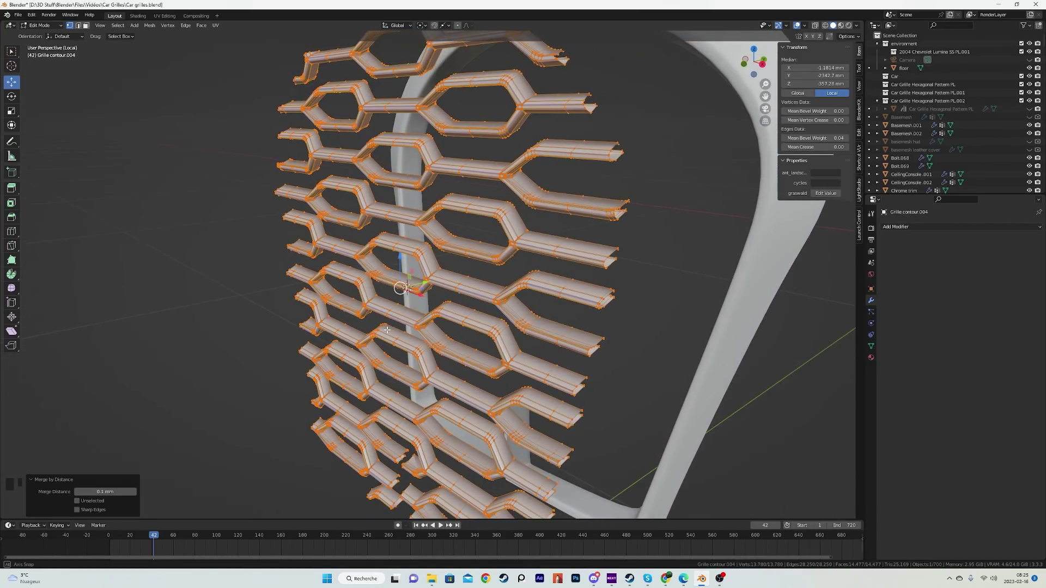
pyautogui.moveTo(461, 280); pyautogui.dragTo(537, 280, button='middle')
pyautogui.scroll(2, 536, 280)
pyautogui.hotkey('shift', 'z')
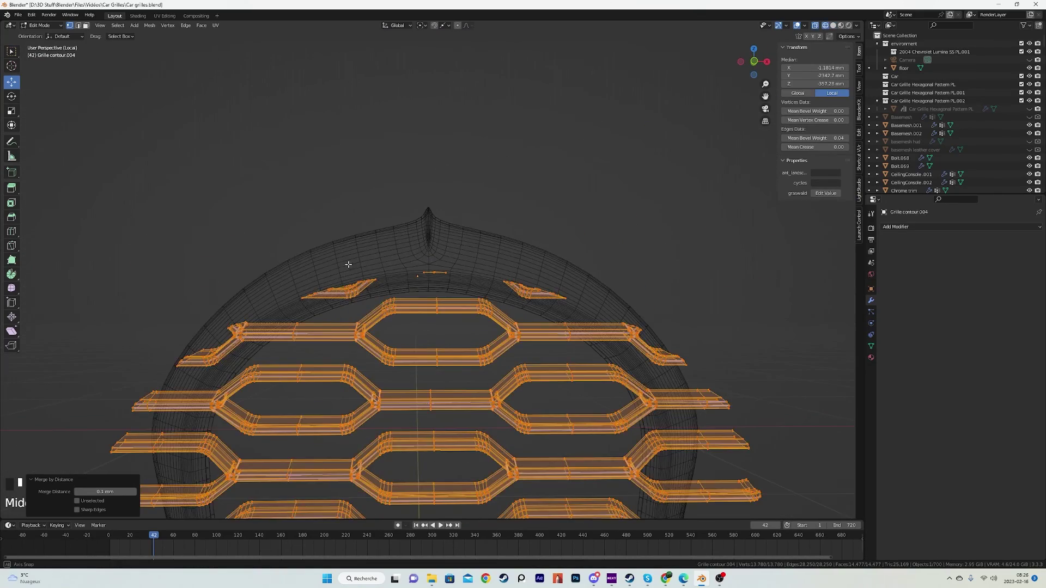
pyautogui.scroll(5, 344, 251)
pyautogui.hotkey('shift', 'z')
pyautogui.hotkey('shift', 'z')
pyautogui.moveTo(303, 148); pyautogui.dragTo(506, 220)
pyautogui.moveTo(293, 115); pyautogui.dragTo(464, 205)
pyautogui.press('x')
pyautogui.click(464, 202)
# Step: Delete loose vertices and edges from the whole trimmed grille mesh
pyautogui.press('a')
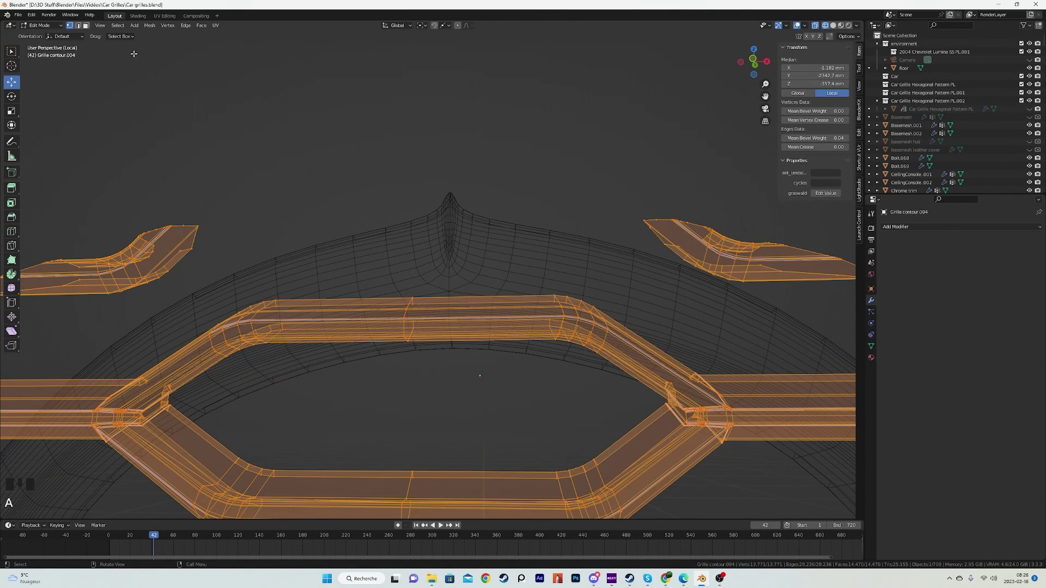
pyautogui.click(150, 26)
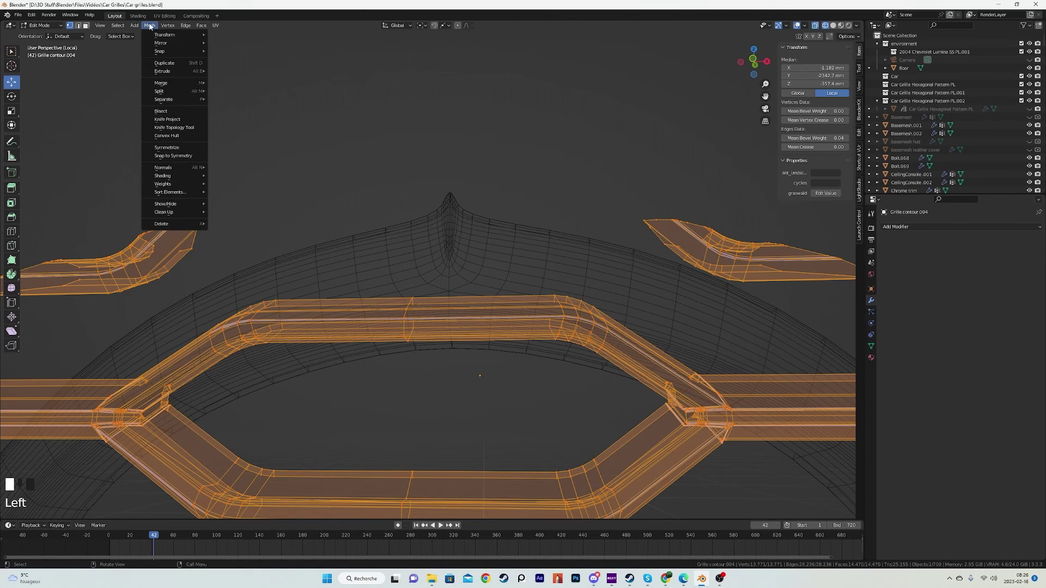
pyautogui.moveTo(187, 215)
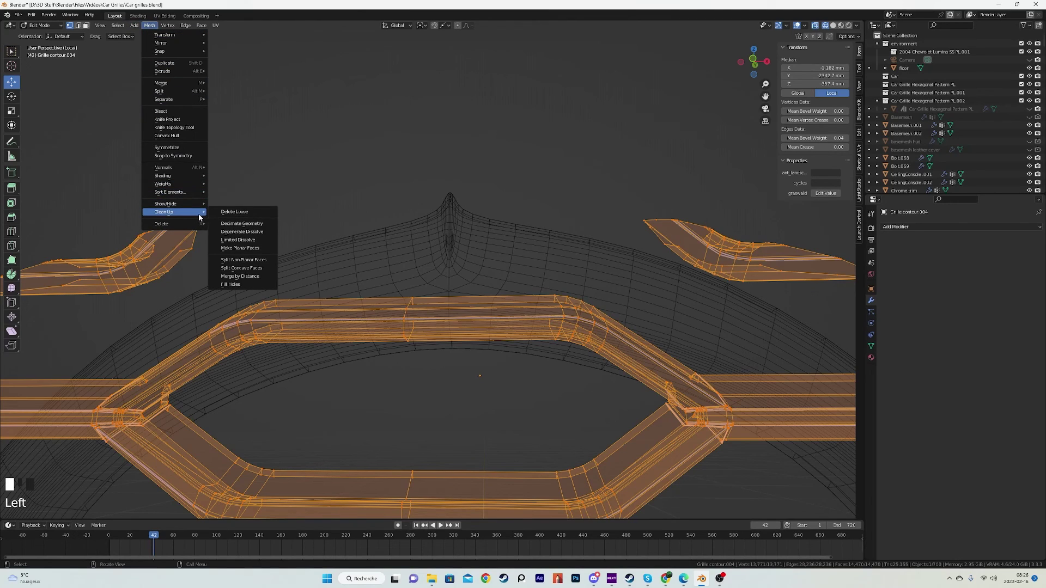
pyautogui.click(219, 213)
pyautogui.scroll(-8, 368, 270)
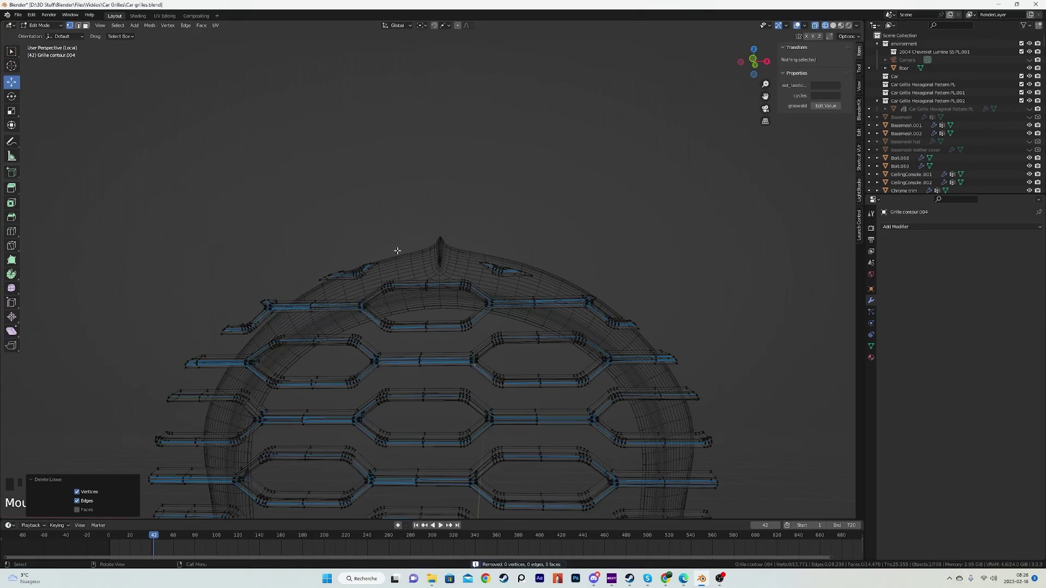
pyautogui.moveTo(409, 327)
pyautogui.mouseDown(button='middle')
pyautogui.moveTo(417, 369)
pyautogui.moveTo(419, 231)
pyautogui.mouseUp(button='middle')
pyautogui.scroll(4, 420, 230)
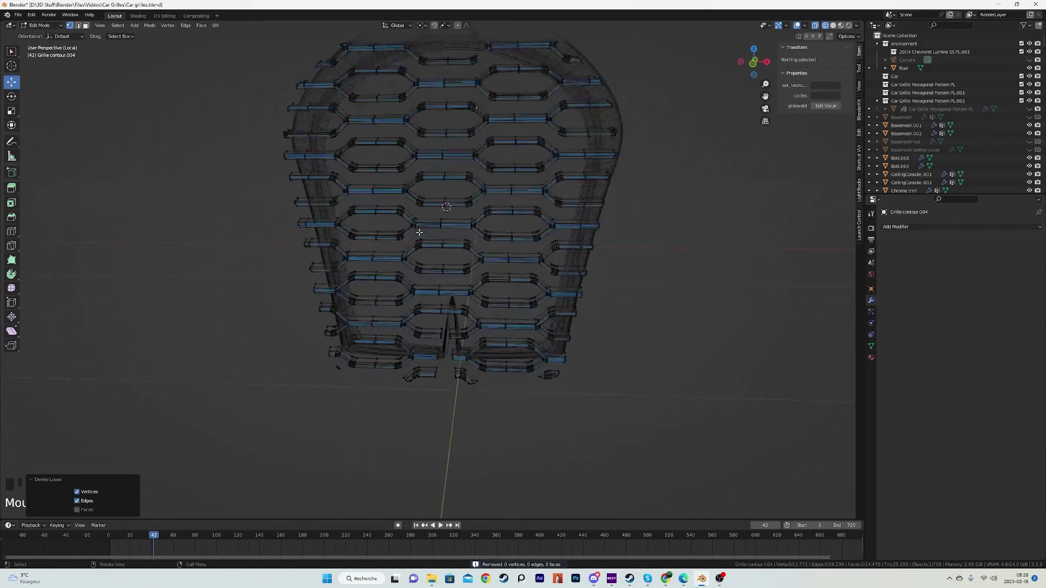
# Step: Inspect the cleaned grille mesh in wireframe and solid shading around the lower notch and from the side
pyautogui.press('a')
pyautogui.press('z')
pyautogui.scroll(3, 387, 390)
pyautogui.scroll(-4, 435, 294)
pyautogui.press('z')
pyautogui.keyDown('shift'); pyautogui.moveTo(443, 302); pyautogui.dragTo(447, 236, button='middle'); pyautogui.keyUp('shift')
pyautogui.scroll(7, 436, 276)
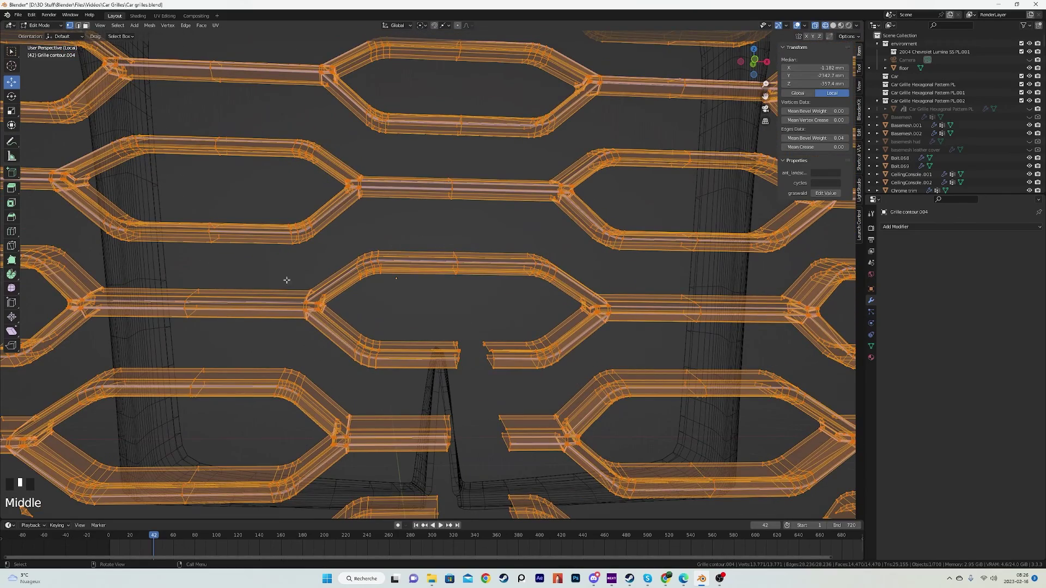
pyautogui.scroll(-2, 518, 253)
pyautogui.scroll(2, 327, 368)
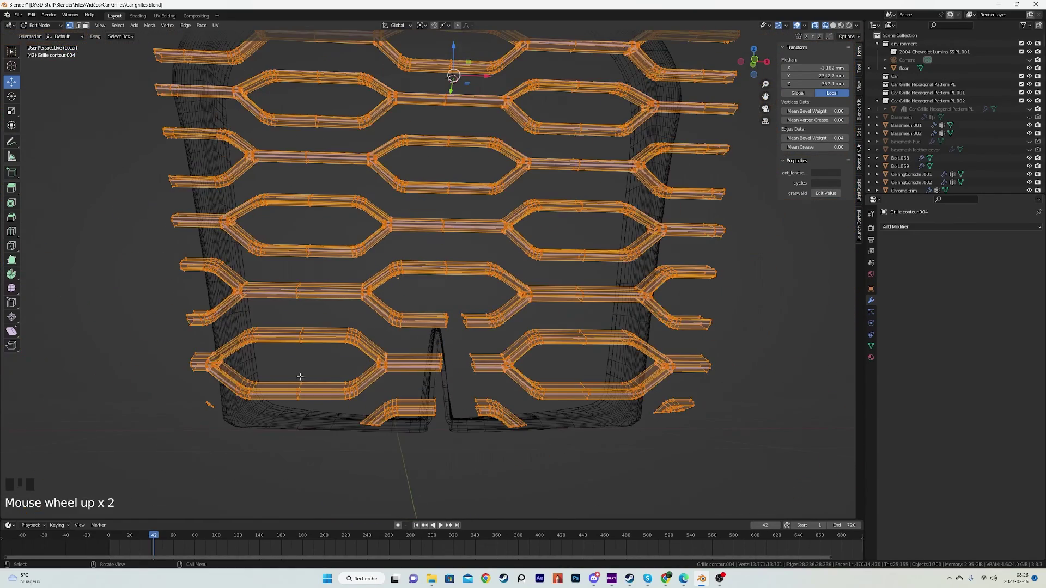
pyautogui.hotkey('shift', 'z')
pyautogui.moveTo(231, 400); pyautogui.dragTo(574, 365, button='middle')
pyautogui.scroll(-7, 574, 364)
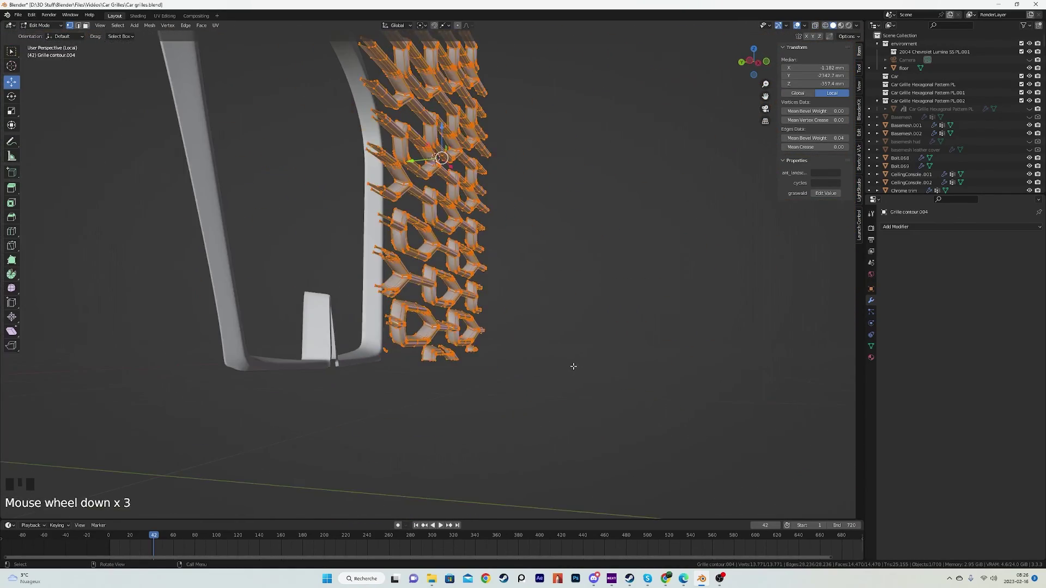
pyautogui.scroll(2, 589, 315)
# Step: Isolate the trimmed hexagonal grille together with the outer grille contour frame in Object Mode and save the file
pyautogui.press('Tab')
pyautogui.moveTo(589, 314); pyautogui.dragTo(474, 185, button='middle')
pyautogui.press('/')
pyautogui.scroll(5, 474, 185)
pyautogui.keyDown('shift'); pyautogui.click(470, 180); pyautogui.keyUp('shift')
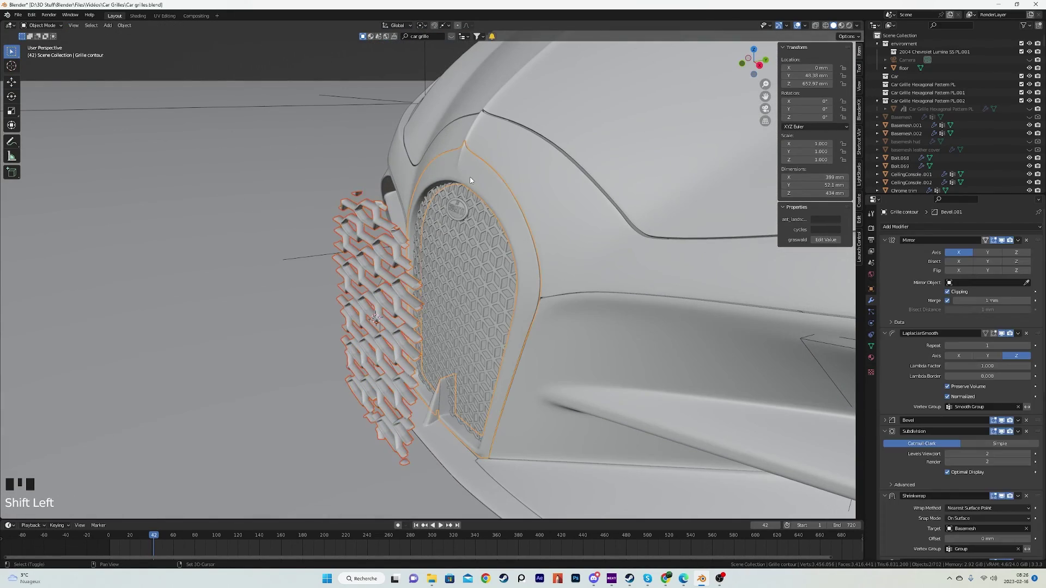
pyautogui.press('/')
pyautogui.keyDown('shift'); pyautogui.moveTo(459, 233); pyautogui.dragTo(440, 276, button='middle'); pyautogui.keyUp('shift')
pyautogui.hotkey('ctrl', 's')
# Step: Unhide Lattice.002 and return from the isolated view to the whole car
pyautogui.scroll(-20, 947, 133)
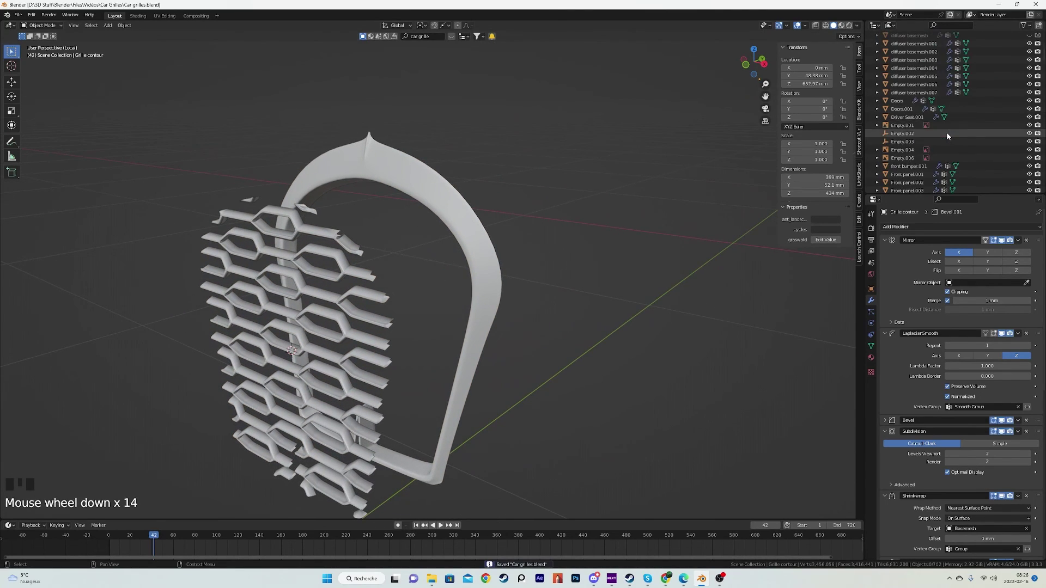
pyautogui.scroll(-8, 946, 133)
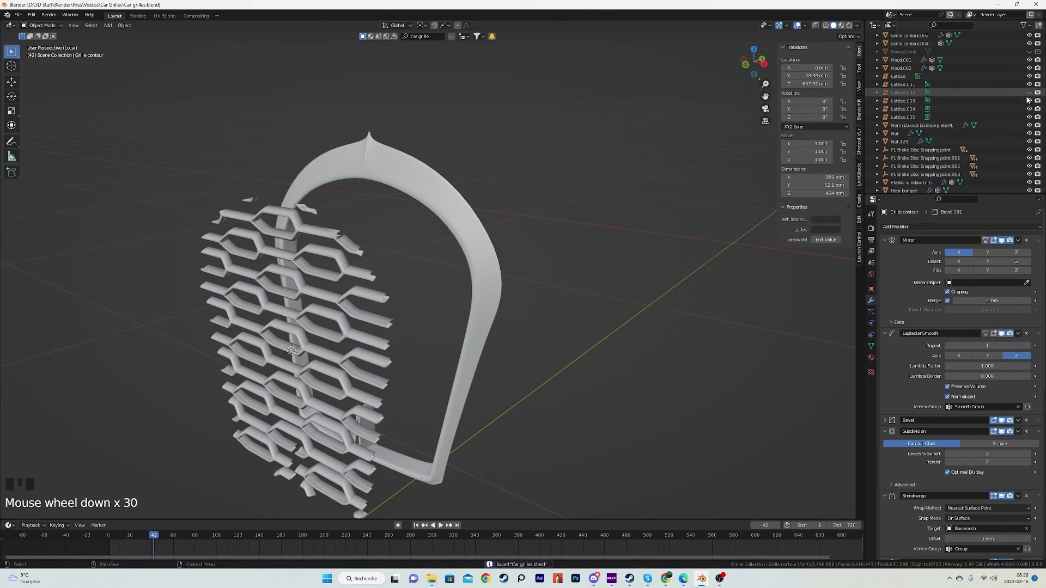
pyautogui.press('Left')
pyautogui.click(983, 93)
pyautogui.press('/')
# Step: Hide the previous honeycomb mesh inside the front grille and reselect the trimmed hexagonal grille
pyautogui.moveTo(486, 266); pyautogui.dragTo(428, 302, button='middle')
pyautogui.click(396, 219)
pyautogui.click(397, 223)
pyautogui.scroll(2, 428, 302)
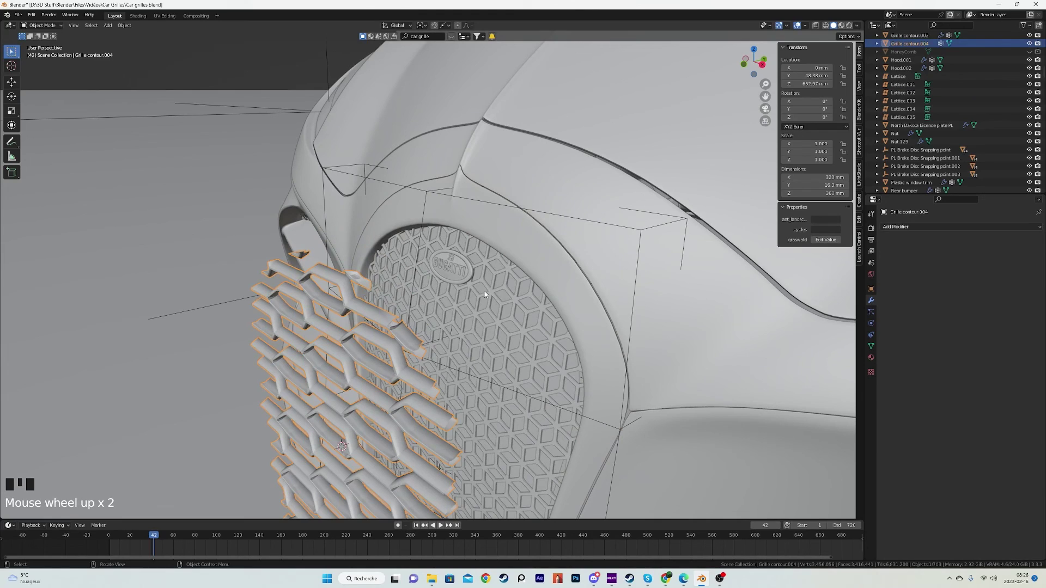
pyautogui.click(477, 310)
pyautogui.press('h')
pyautogui.click(335, 275)
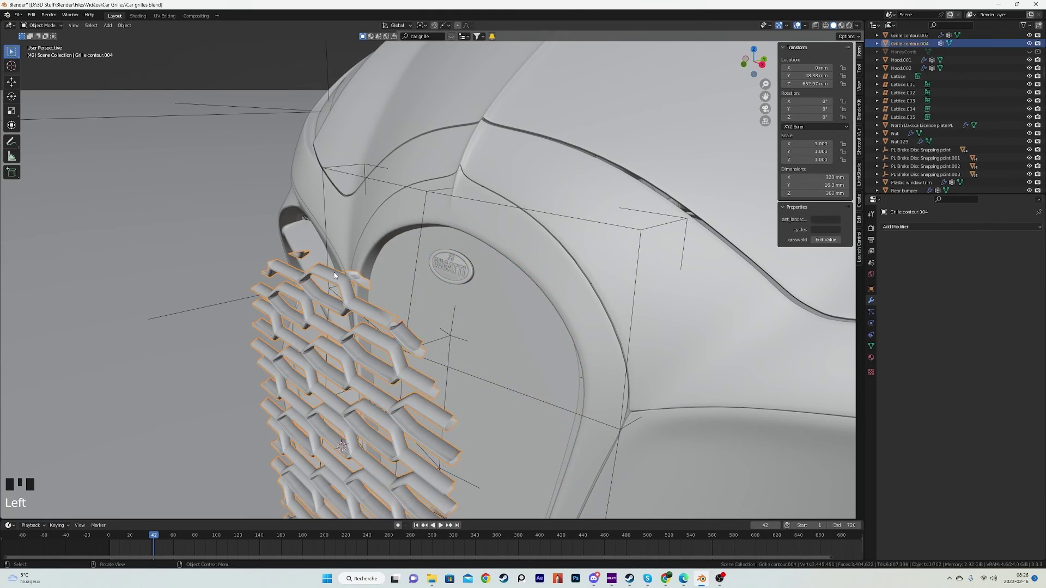
# Step: Add a Lattice modifier to the trimmed hexagonal grille and set Lattice.002 as its object
pyautogui.click(906, 226)
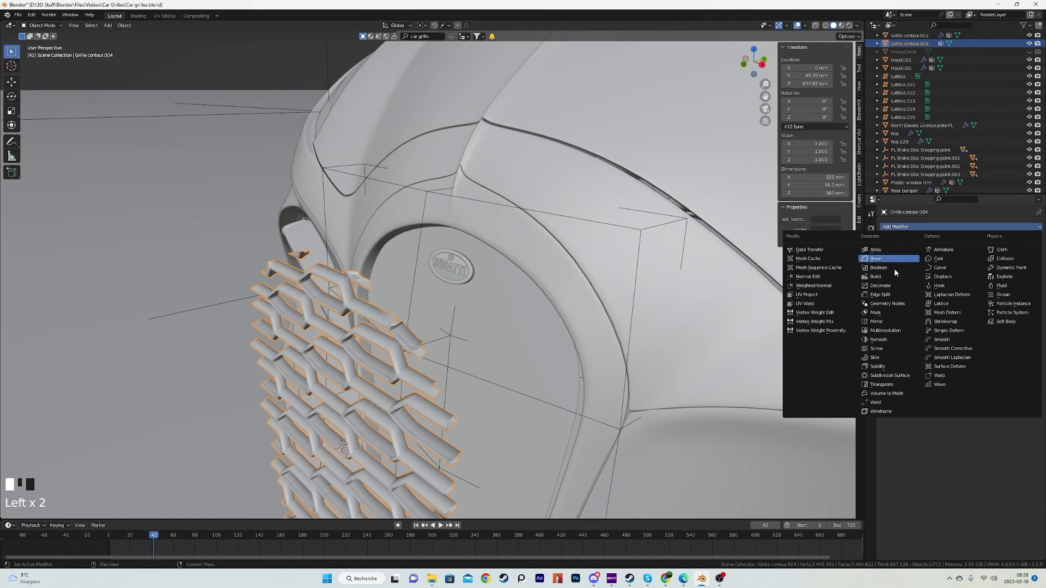
pyautogui.click(912, 227)
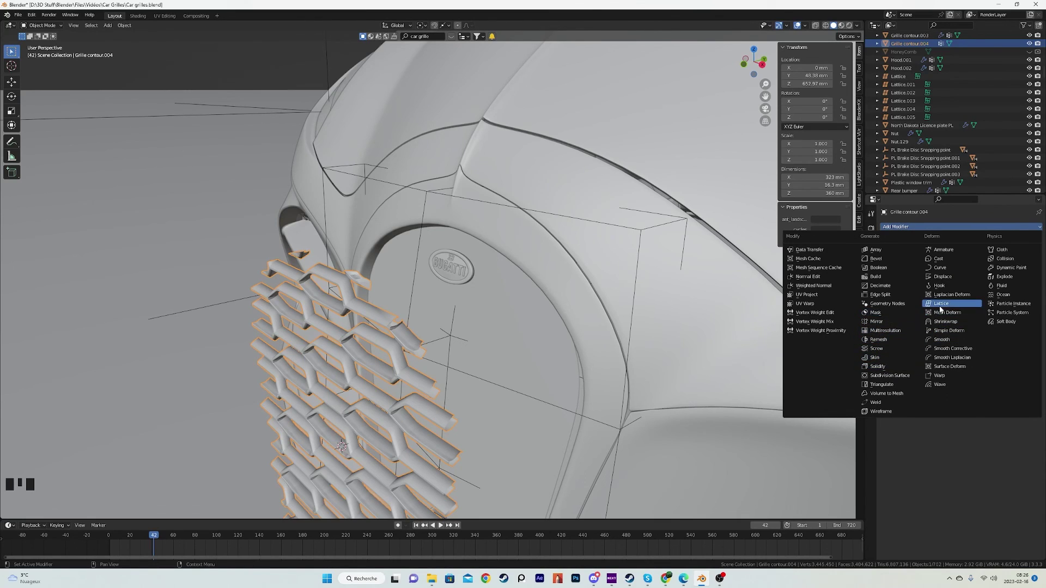
pyautogui.click(941, 304)
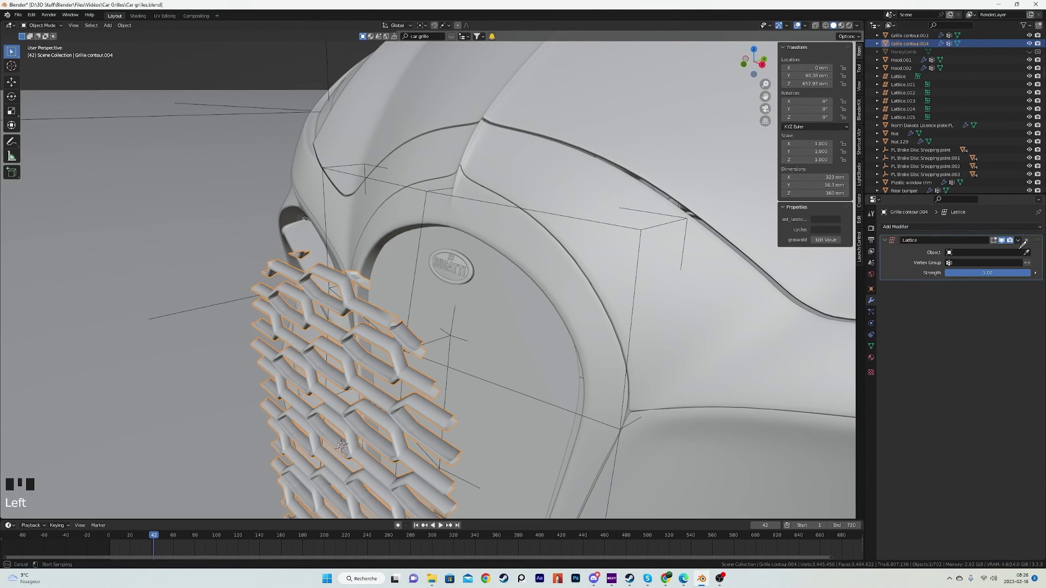
pyautogui.click(495, 196)
# Step: Examine how the lattice-deformed hexagonal grille fits the car's front opening and the Bugatti badge
pyautogui.moveTo(496, 197); pyautogui.dragTo(417, 330, button='middle')
pyautogui.scroll(8, 509, 262)
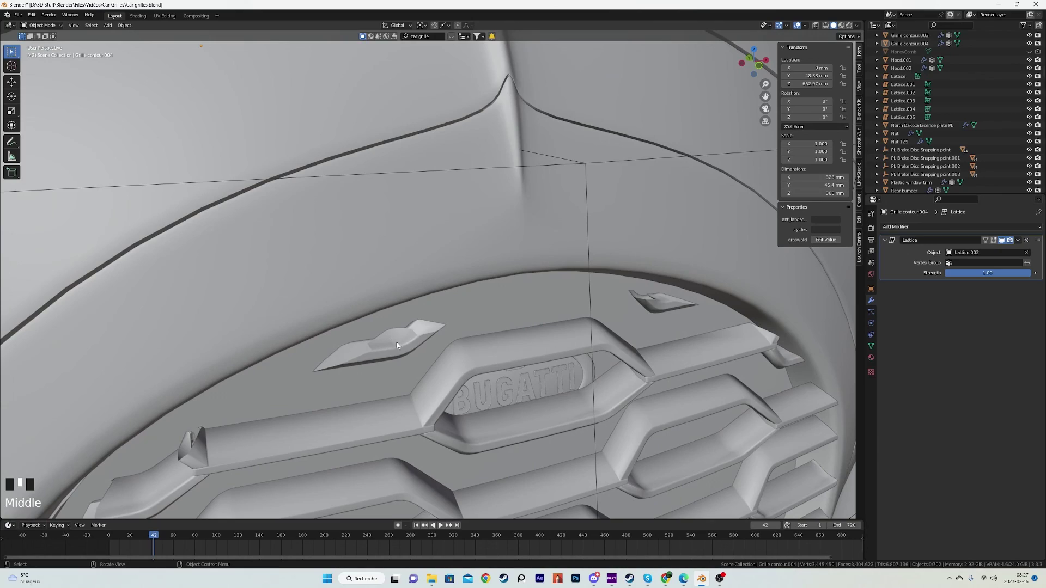
pyautogui.scroll(-9, 475, 310)
pyautogui.moveTo(468, 297); pyautogui.dragTo(416, 279, button='middle')
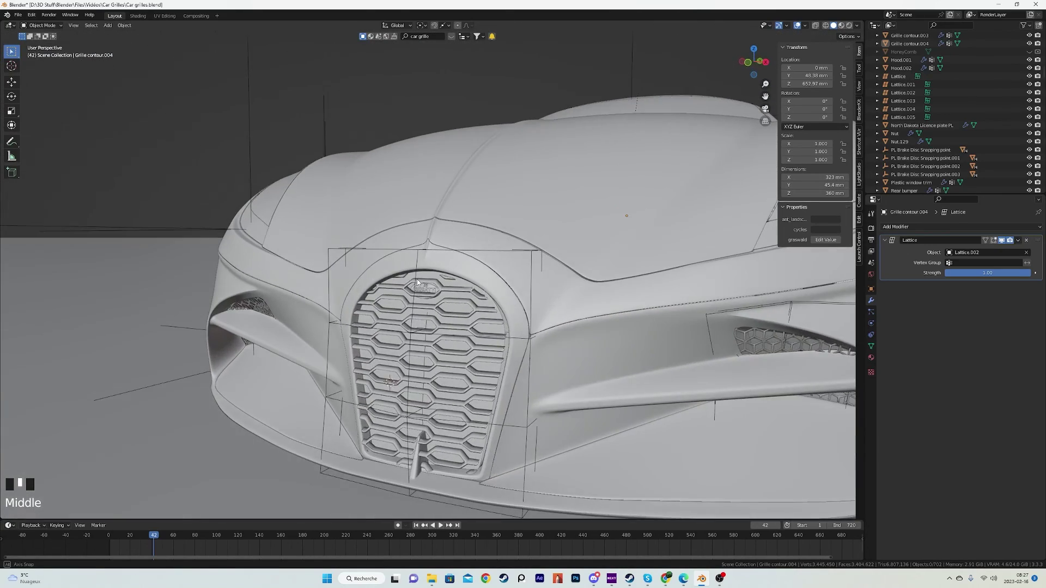
pyautogui.scroll(4, 434, 257)
pyautogui.moveTo(494, 305); pyautogui.dragTo(543, 278, button='middle')
pyautogui.scroll(2, 457, 292)
pyautogui.moveTo(457, 291); pyautogui.dragTo(459, 292, button='middle')
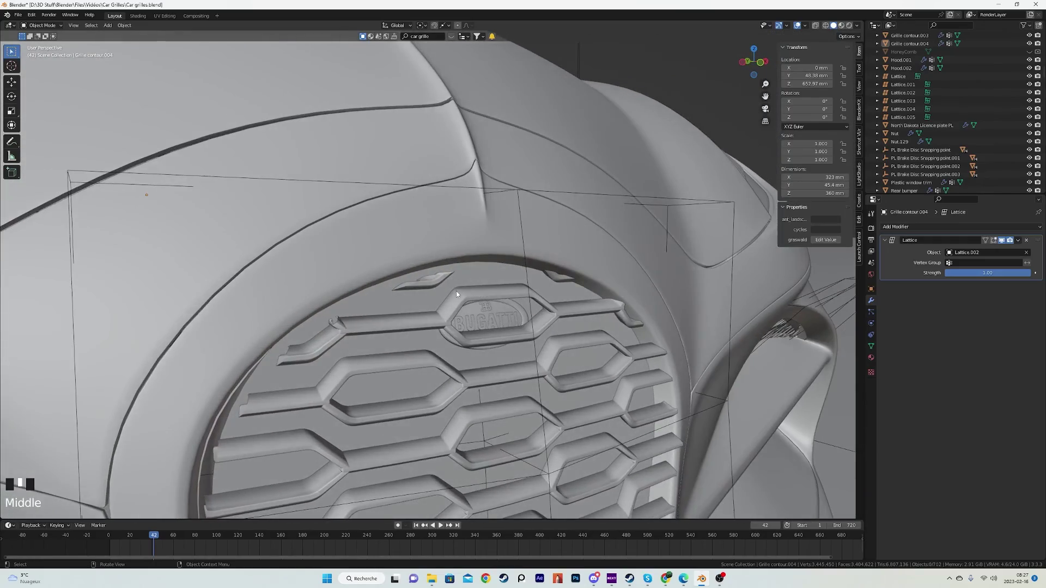
# Step: Examine the gaps between the hexagonal grille's upper edge and the front opening around the Bugatti badge
pyautogui.scroll(3, 458, 292)
pyautogui.scroll(-5, 533, 280)
pyautogui.moveTo(532, 277); pyautogui.dragTo(556, 260, button='middle')
pyautogui.scroll(4, 535, 263)
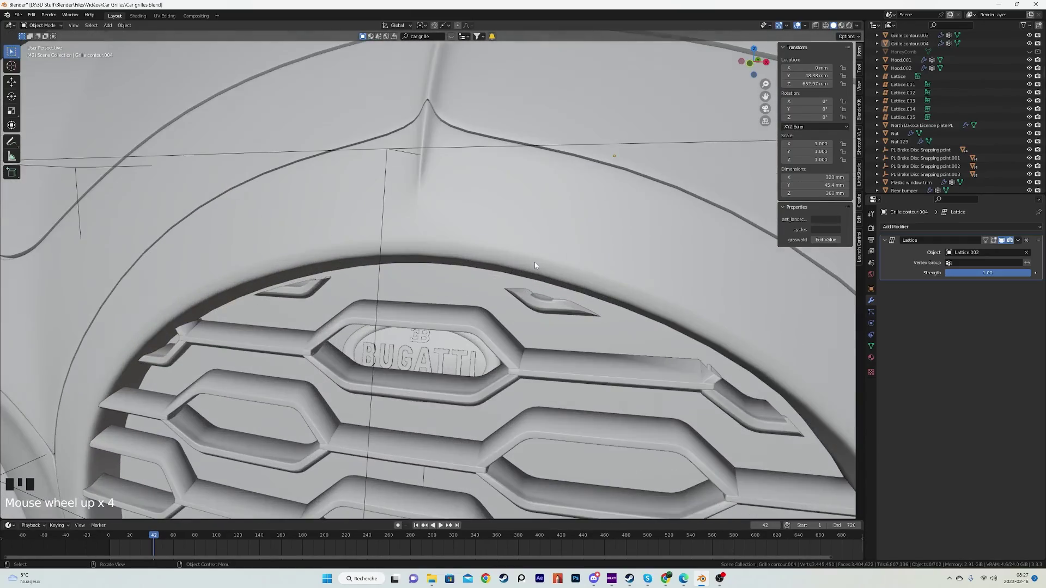
pyautogui.scroll(-2, 456, 295)
pyautogui.moveTo(451, 330); pyautogui.dragTo(507, 311, button='middle')
pyautogui.scroll(2, 506, 310)
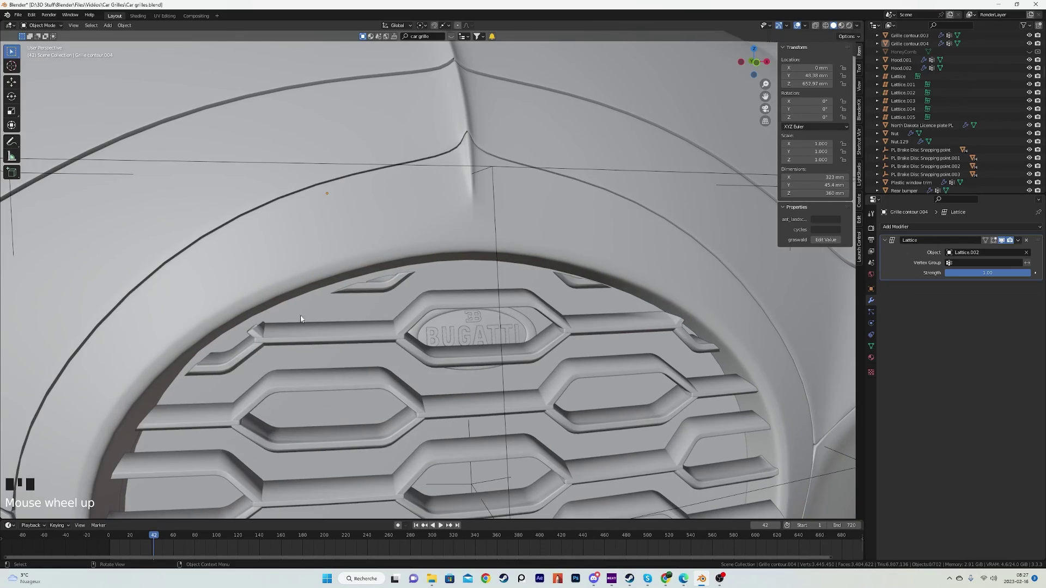
pyautogui.scroll(-5, 531, 318)
# Step: Scale up the hexagonal grille's entire mesh slightly so that it extends past the edges of the front opening
pyautogui.click(479, 297)
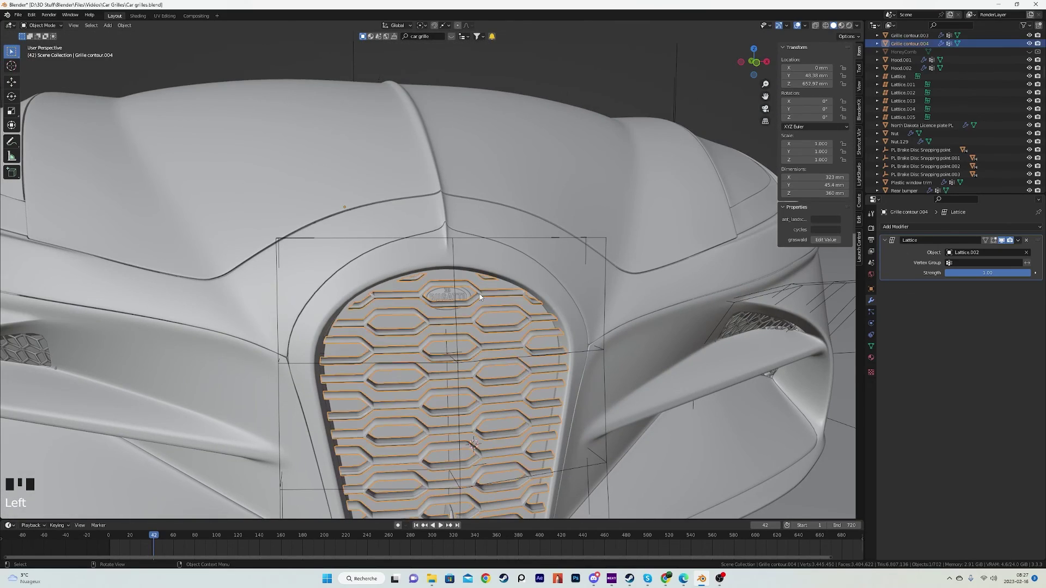
pyautogui.scroll(-5, 532, 345)
pyautogui.scroll(2, 533, 345)
pyautogui.moveTo(533, 346); pyautogui.dragTo(586, 343, button='middle')
pyautogui.scroll(3, 520, 320)
pyautogui.moveTo(520, 320); pyautogui.dragTo(468, 313, button='middle')
pyautogui.scroll(-7, 455, 314)
pyautogui.scroll(3, 455, 314)
pyautogui.press('Tab')
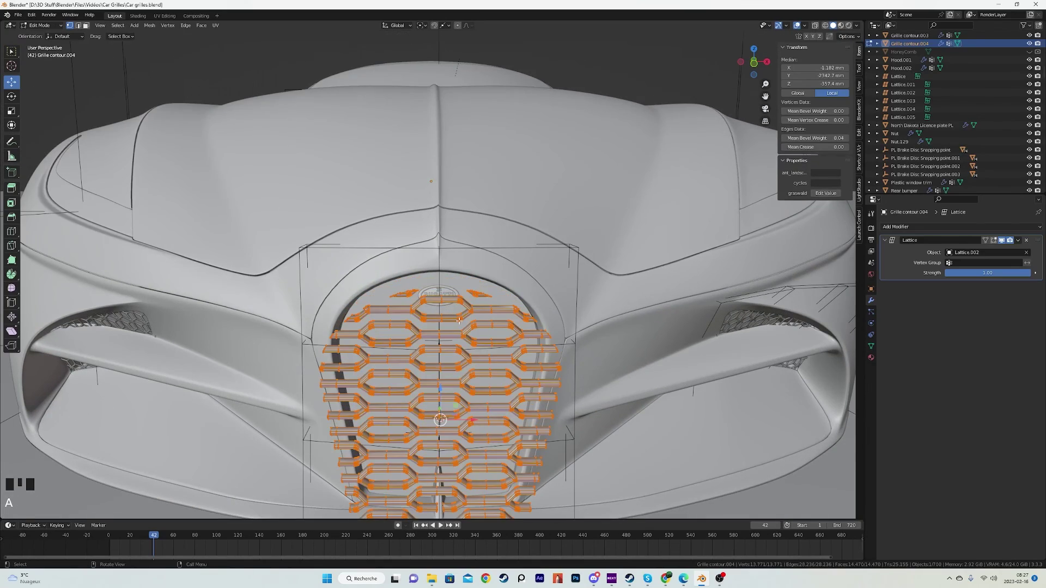
pyautogui.scroll(2, 455, 314)
pyautogui.press('s')
pyautogui.click(516, 281)
pyautogui.press('Tab')
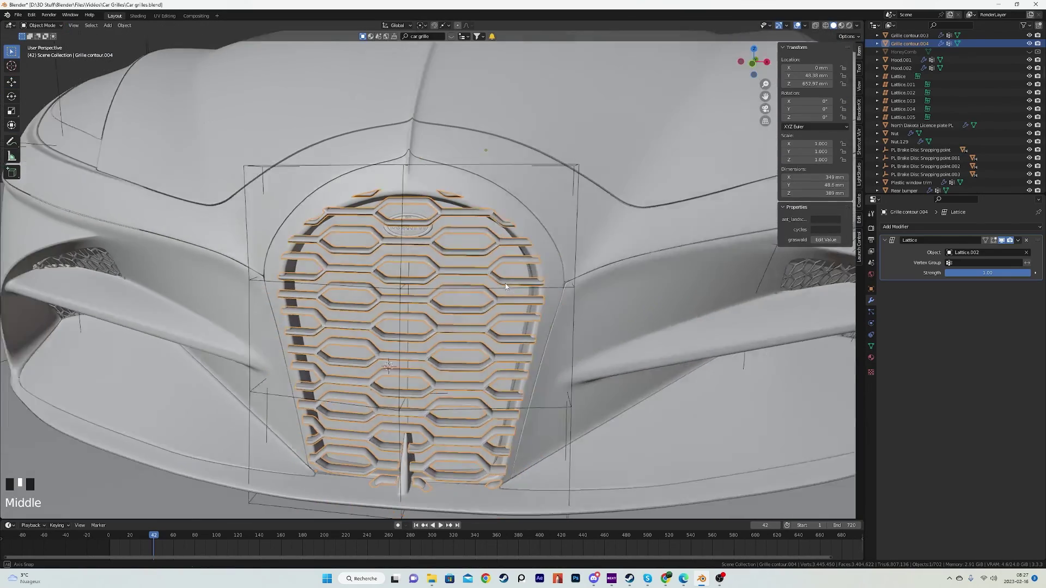
# Step: Select Lattice.002 around the front grille while viewing the car from the side
pyautogui.moveTo(515, 281); pyautogui.dragTo(446, 287, button='middle')
pyautogui.scroll(2, 428, 204)
pyautogui.click(429, 161)
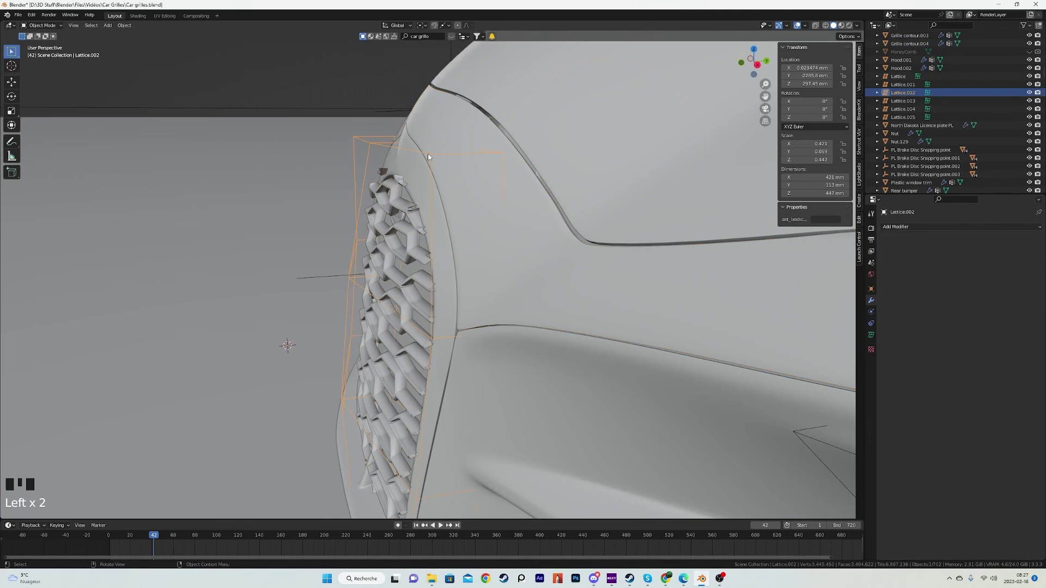
pyautogui.press('g')
pyautogui.rightClick(434, 172)
pyautogui.click(475, 188)
pyautogui.hotkey('ctrl', 'z')
# Step: Move all of Lattice.002's control points about 12.5 mm along Y, pushing the hexagonal grille back into the front opening
pyautogui.press('Tab')
pyautogui.press('a')
pyautogui.press('g')
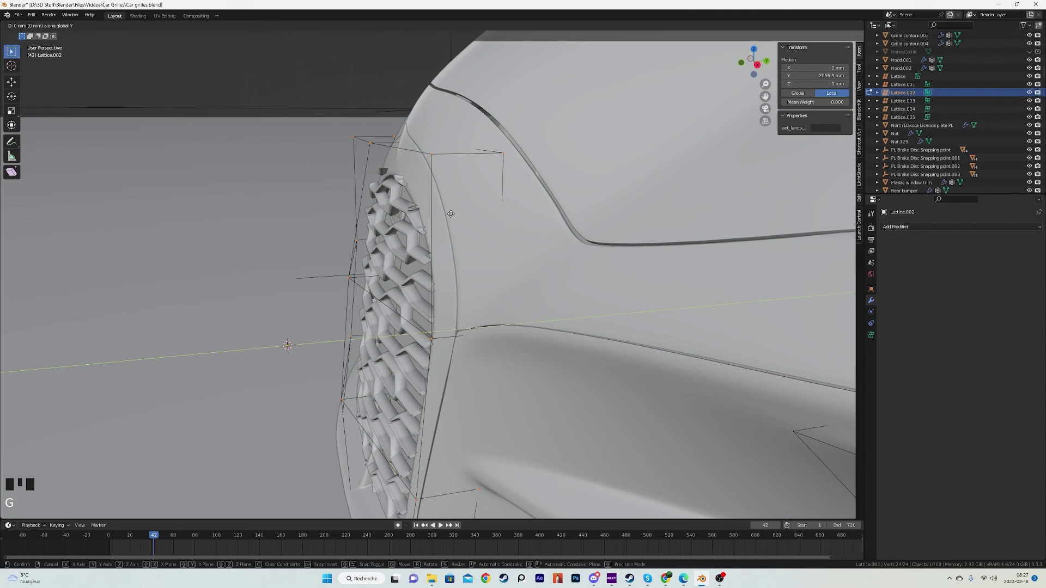
pyautogui.click(462, 222)
pyautogui.moveTo(462, 222); pyautogui.dragTo(409, 331, button='middle')
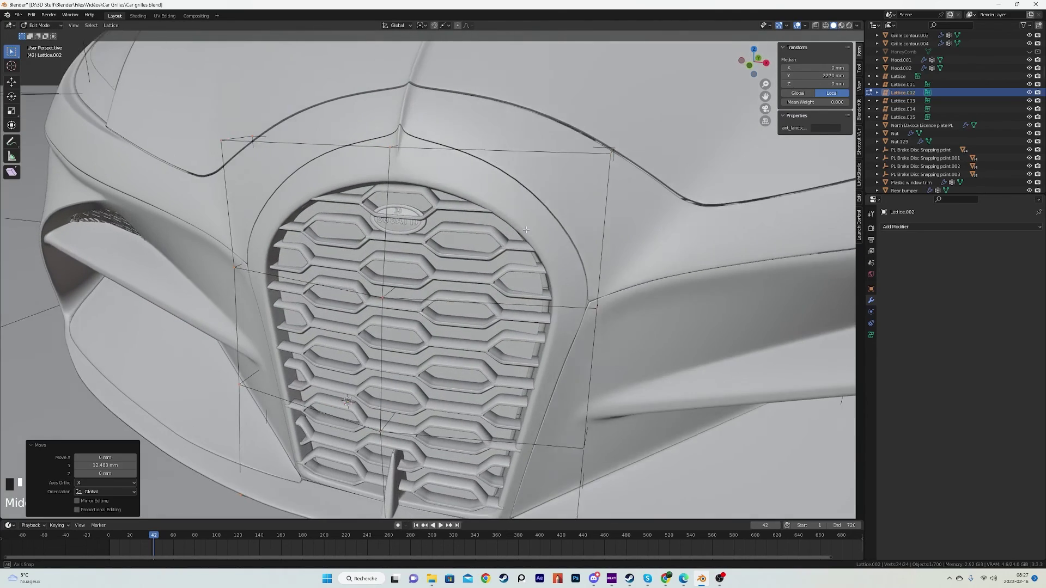
pyautogui.press('Tab')
# Step: Switch the viewport shading to Rendered and check the hexagonal grille over the honeycomb from the front
pyautogui.scroll(-6, 409, 330)
pyautogui.press('z')
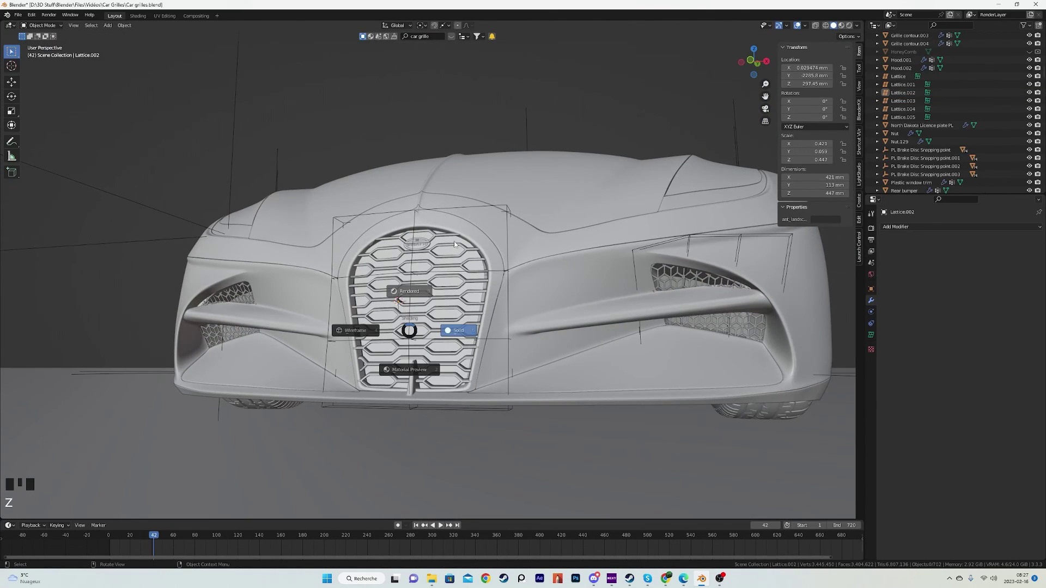
pyautogui.click(455, 278)
pyautogui.scroll(-1, 445, 308)
pyautogui.middleClick(453, 315)
pyautogui.middleClick(468, 335)
pyautogui.scroll(2, 469, 340)
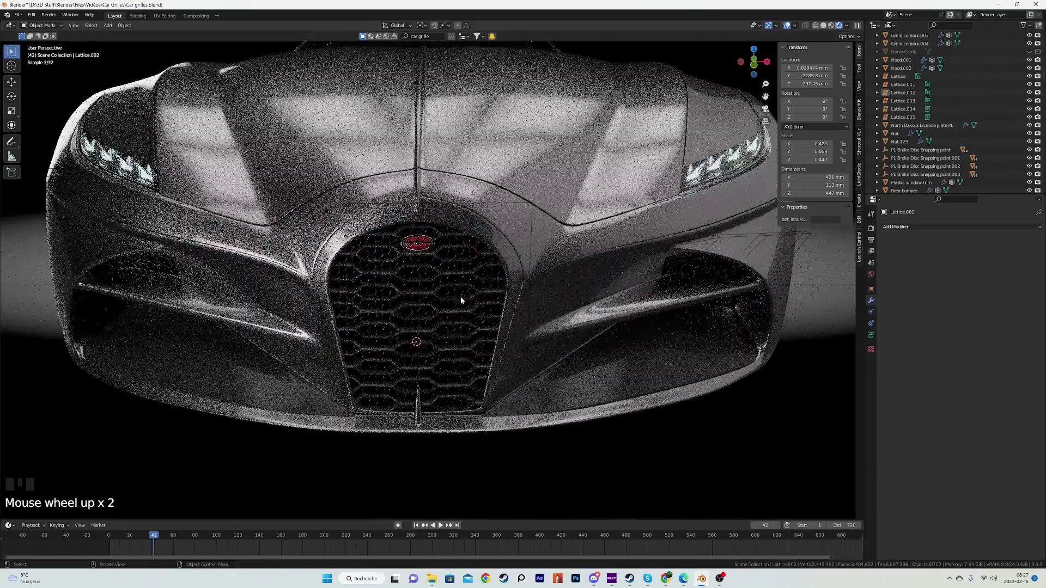
pyautogui.moveTo(491, 279); pyautogui.dragTo(406, 295, button='middle')
pyautogui.scroll(1, 430, 401)
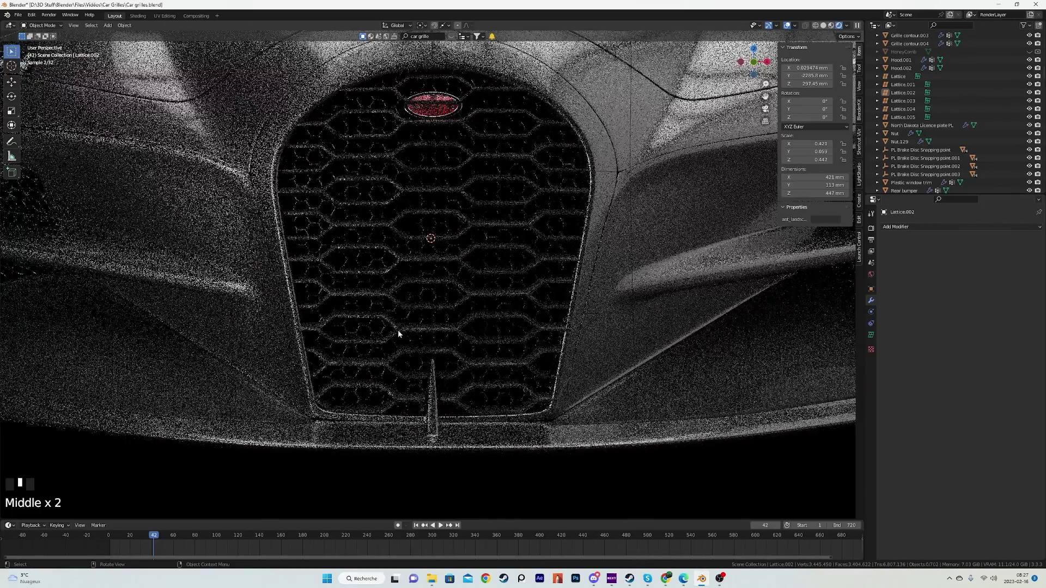
# Step: Remove the black plastic material slot from the hexagonal grille, leaving only car paint, and deselect everything
pyautogui.scroll(4, 436, 283)
pyautogui.click(371, 242)
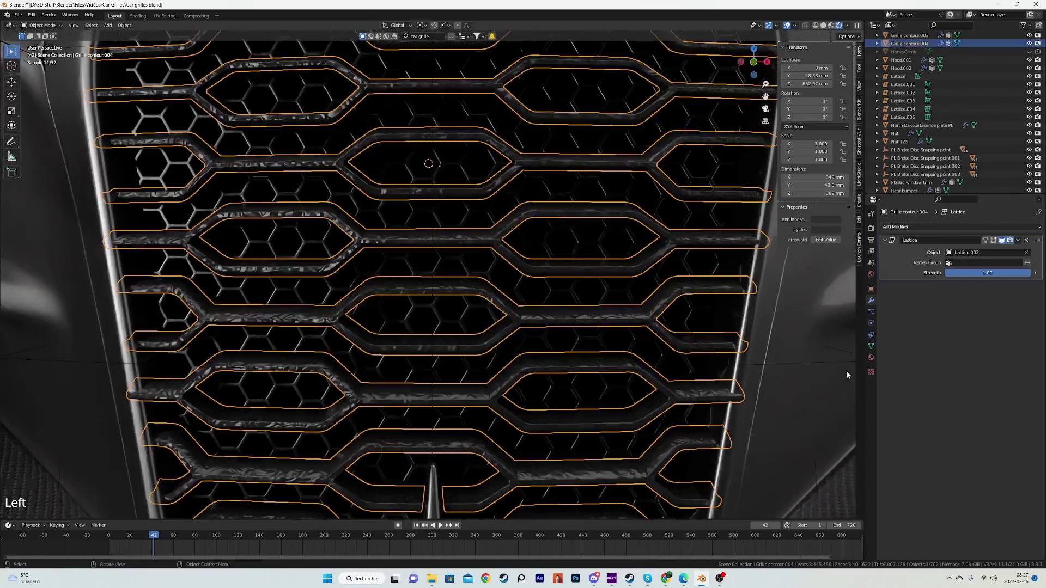
pyautogui.click(870, 359)
pyautogui.click(973, 236)
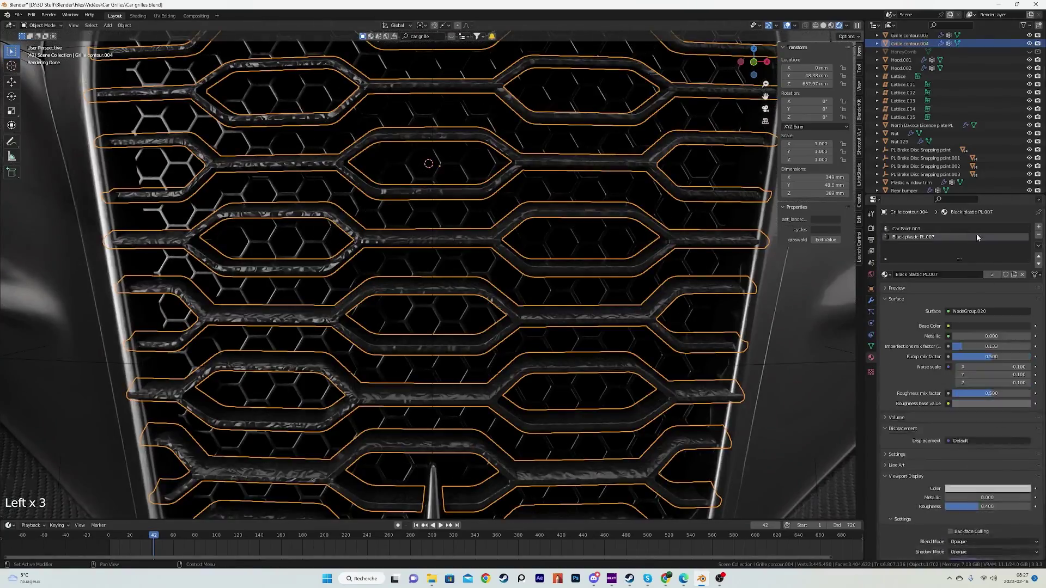
pyautogui.click(1037, 236)
pyautogui.hotkey('alt', 'a')
# Step: Review the car's front with the painted hexagonal grille and save the file
pyautogui.scroll(-7, 471, 283)
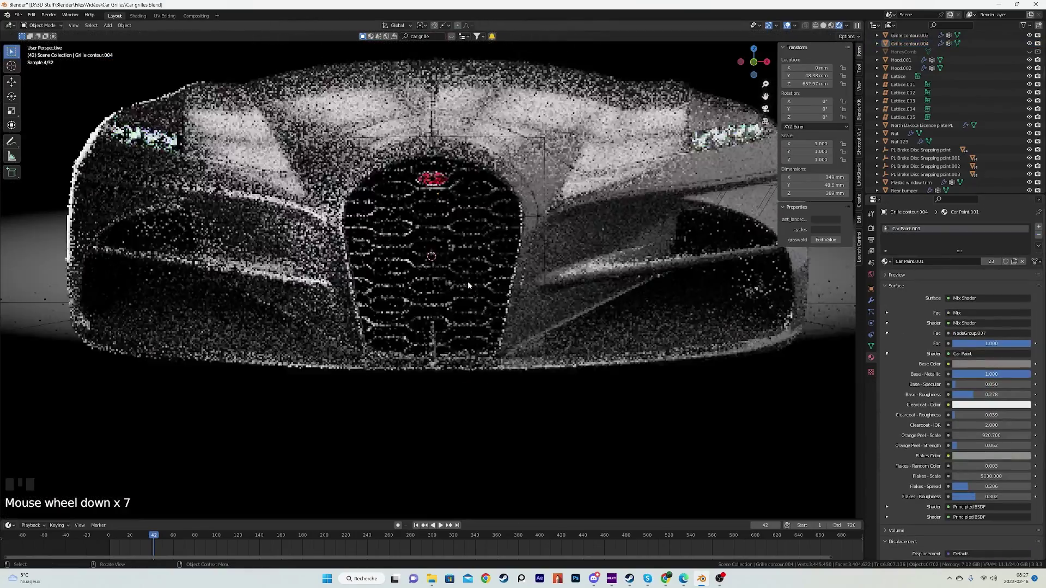
pyautogui.scroll(-2, 518, 293)
pyautogui.keyDown('shift'); pyautogui.moveTo(519, 293); pyautogui.dragTo(477, 251, button='middle'); pyautogui.keyUp('shift')
pyautogui.hotkey('ctrl', 's')
pyautogui.scroll(-3, 460, 343)
pyautogui.scroll(4, 465, 323)
pyautogui.hotkey('ctrl', 's')
# Step: Examine the rendered hexagonal grille and Bugatti badge up close, and the whole front of the car
pyautogui.scroll(3, 408, 326)
pyautogui.scroll(2, 433, 321)
pyautogui.scroll(3, 432, 322)
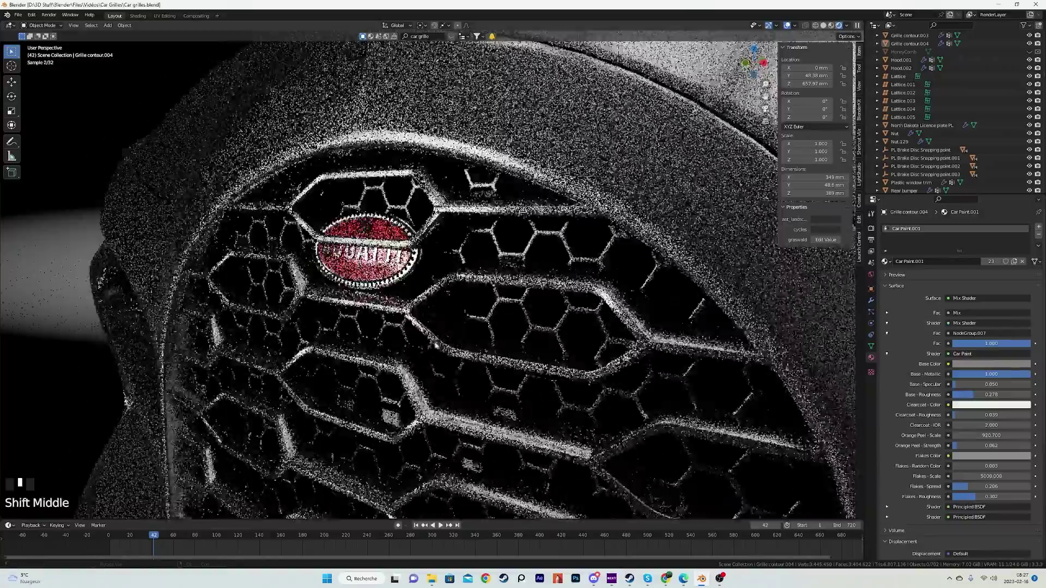
pyautogui.scroll(2, 477, 251)
pyautogui.scroll(-3, 477, 251)
pyautogui.click(477, 252)
pyautogui.scroll(-7, 490, 273)
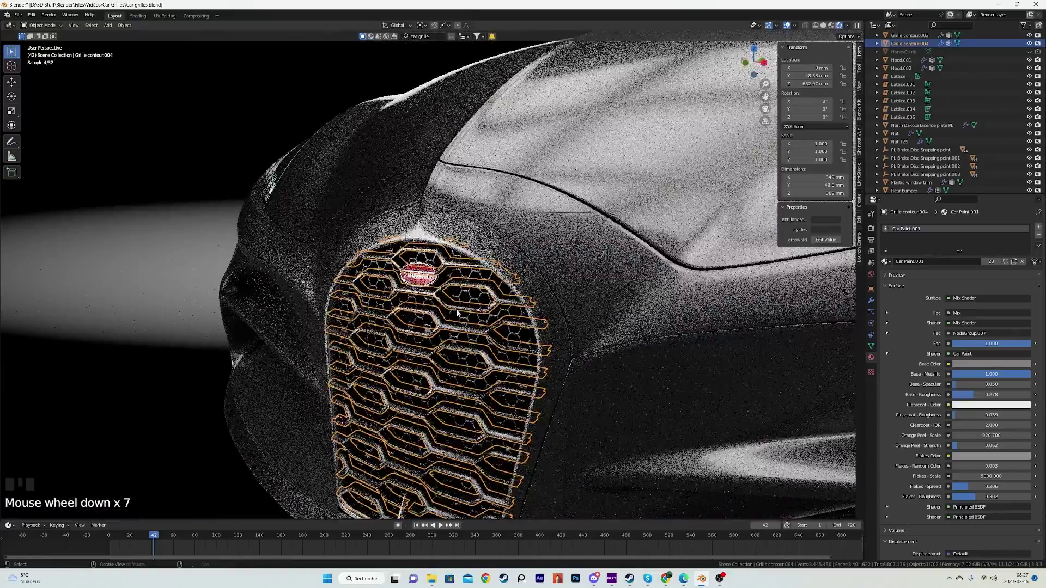
pyautogui.moveTo(506, 288); pyautogui.dragTo(526, 299, button='middle')
pyautogui.scroll(7, 523, 294)
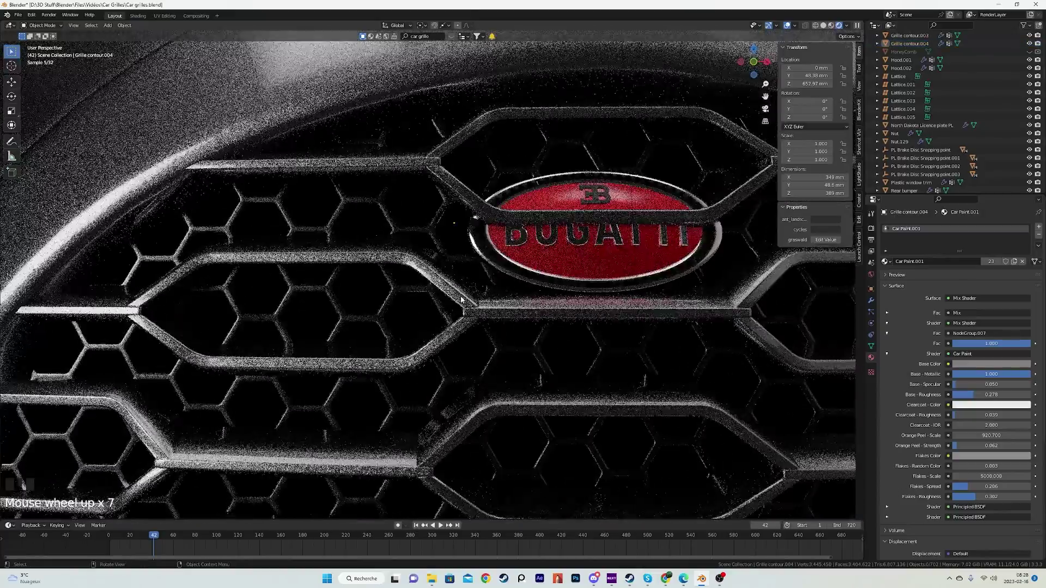
pyautogui.scroll(-10, 543, 313)
pyautogui.moveTo(508, 326); pyautogui.dragTo(462, 285, button='middle')
pyautogui.scroll(4, 454, 283)
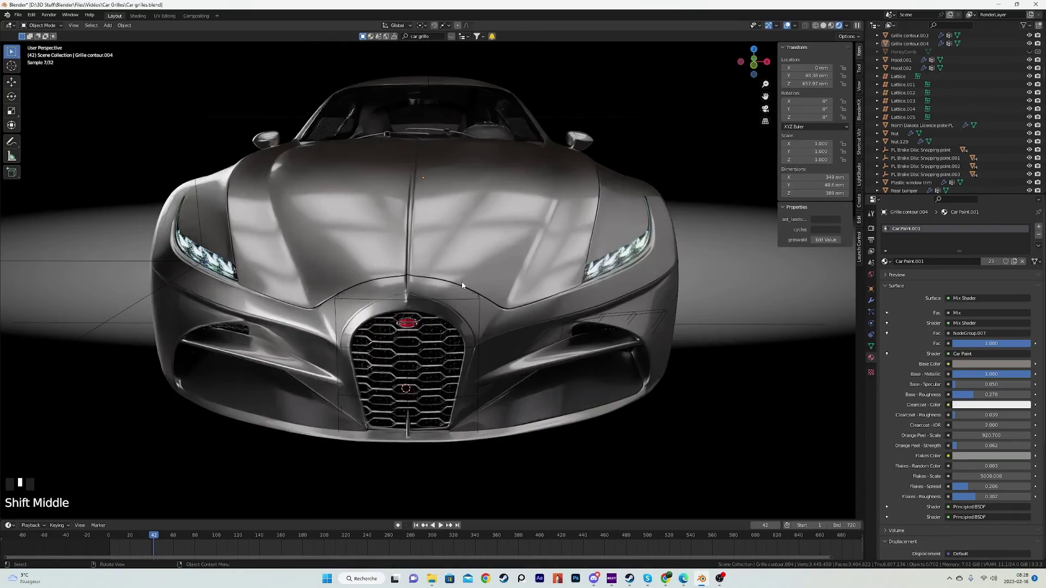